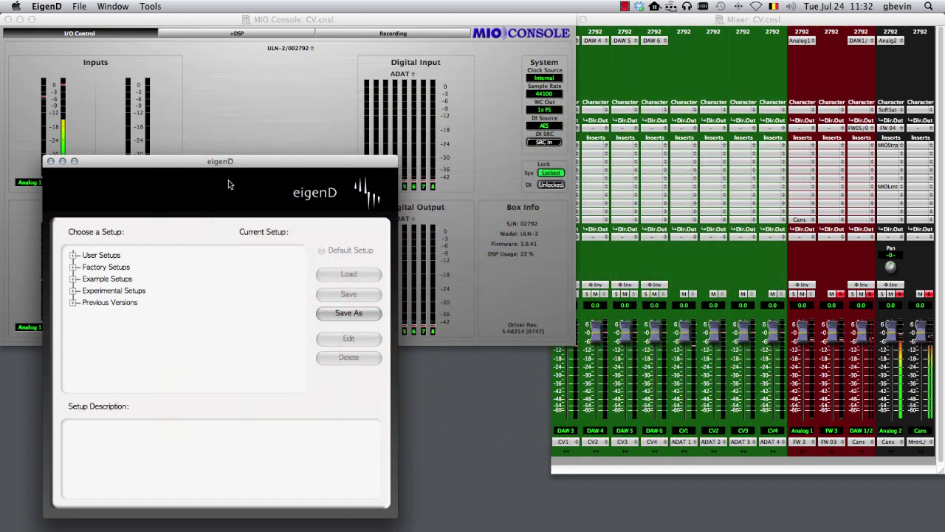
# Bring the MIO Console and its mixer window forward to examine the audio interface's inputs, outputs and channel routing.
pyautogui.click(350, 17)
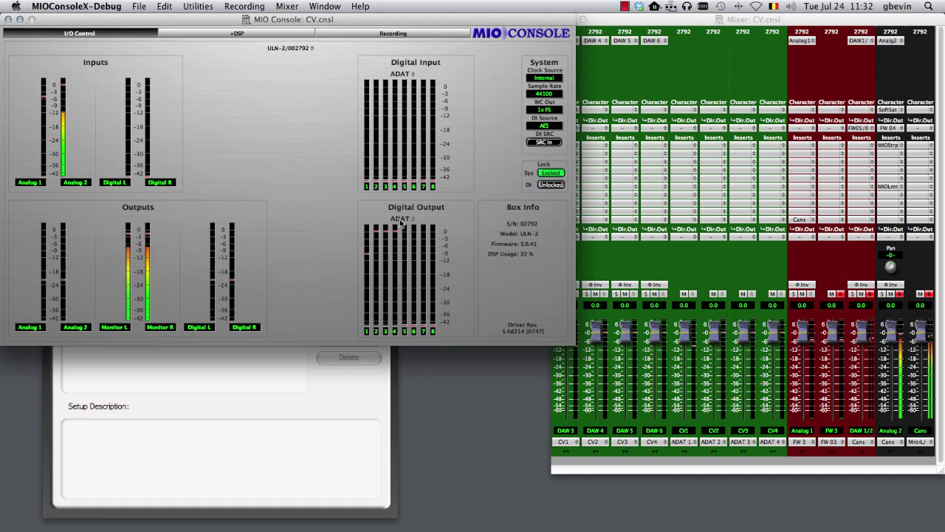
pyautogui.click(640, 467)
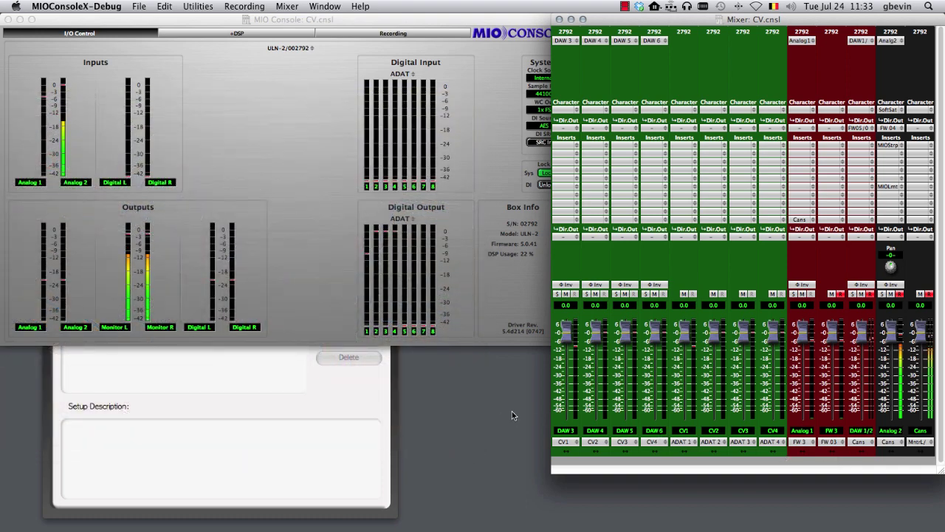
# Switch to EigenD, open Workbench and enlarge its window to fill the screen.
pyautogui.click(349, 419)
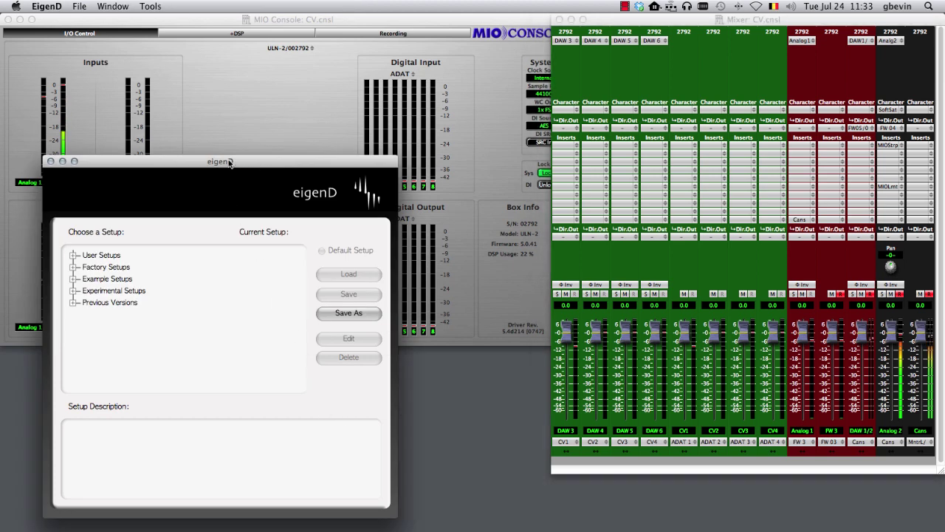
pyautogui.click(113, 6)
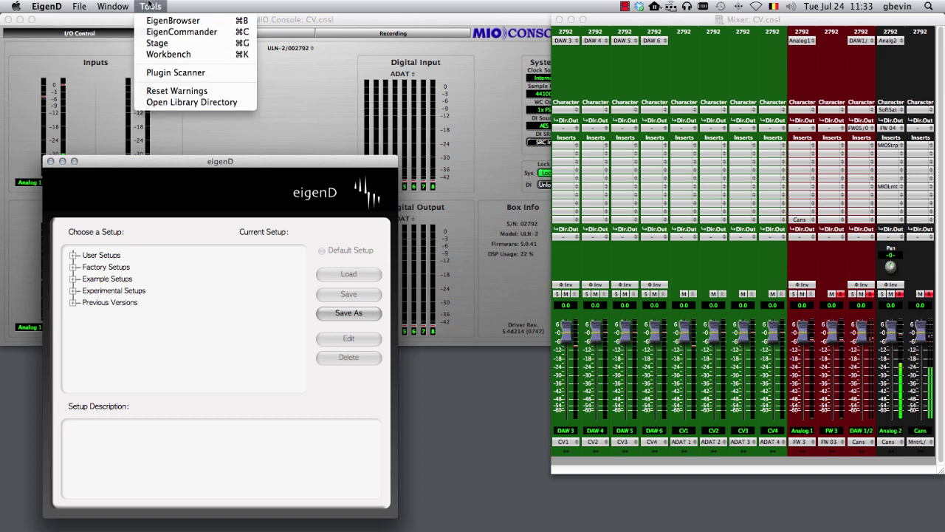
pyautogui.click(179, 55)
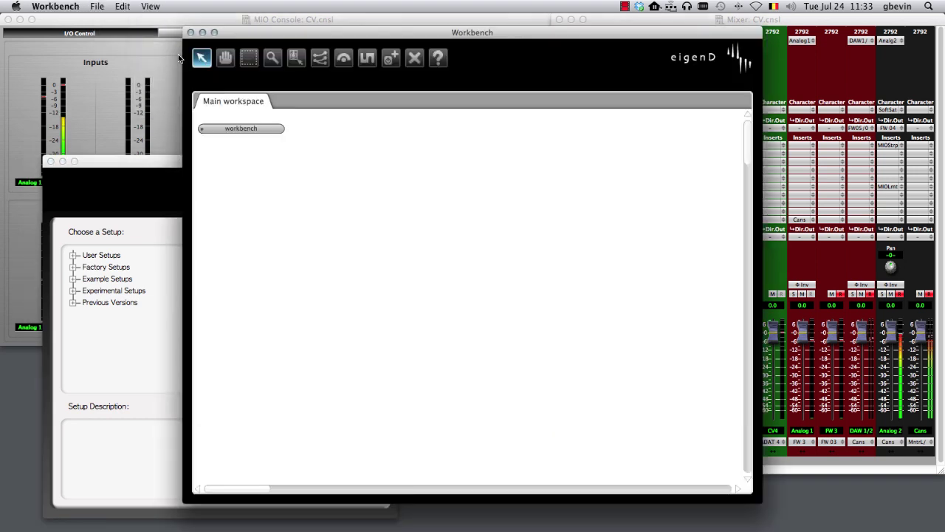
pyautogui.click(215, 32)
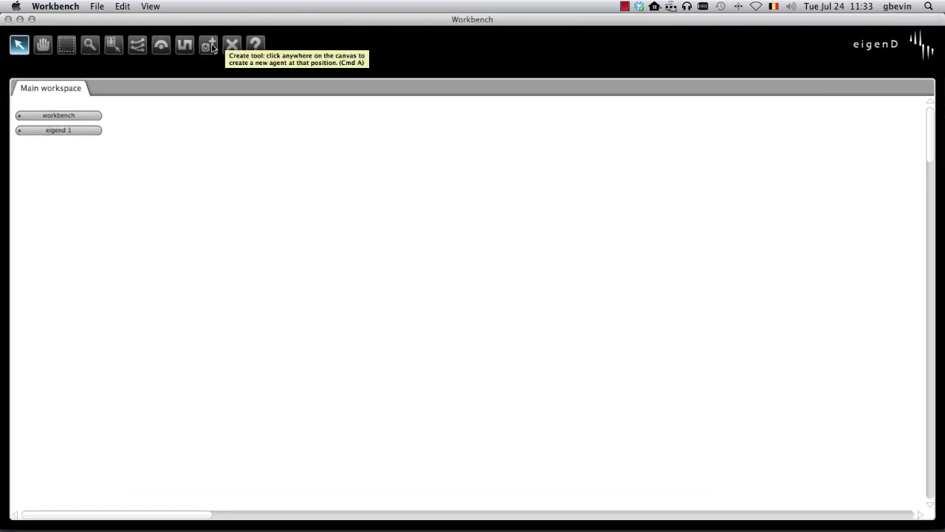
# Create a Pico Manager agent in the empty area of the main workspace.
pyautogui.click(211, 46)
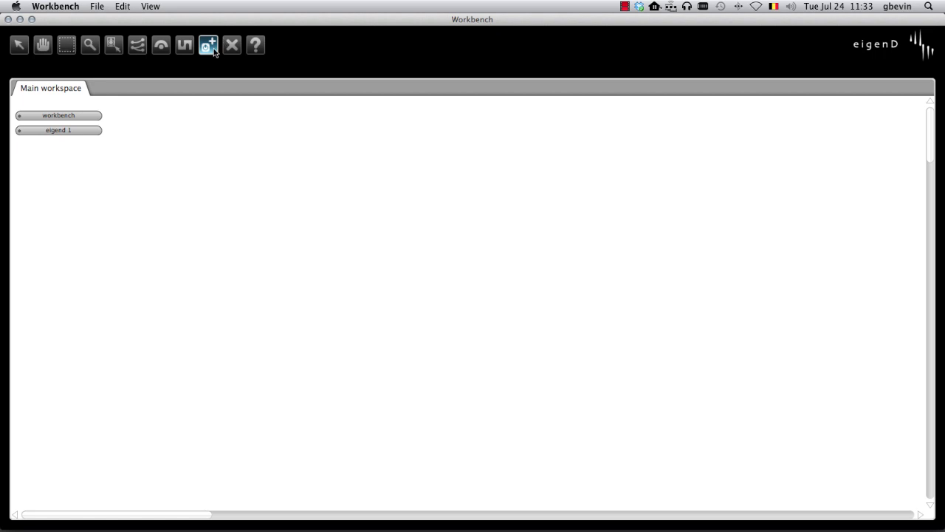
pyautogui.click(139, 188)
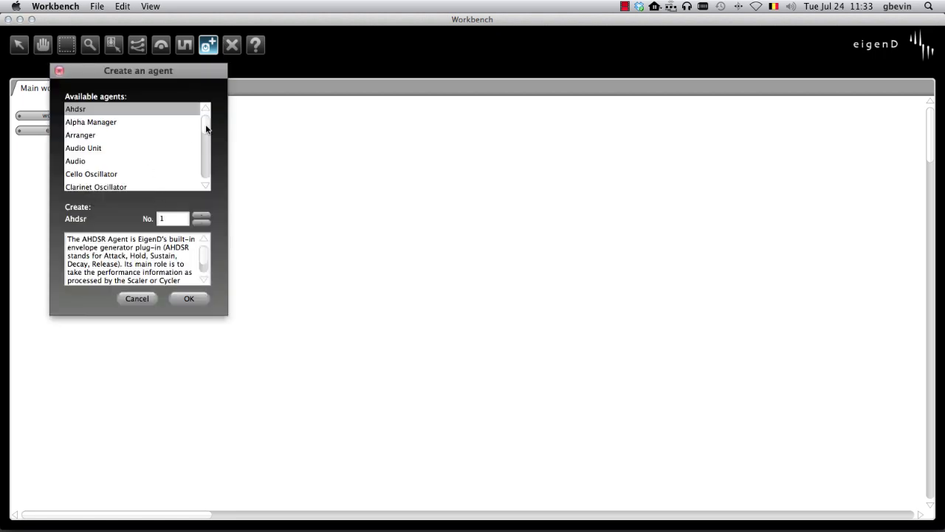
pyautogui.moveTo(206, 127); pyautogui.dragTo(207, 154)
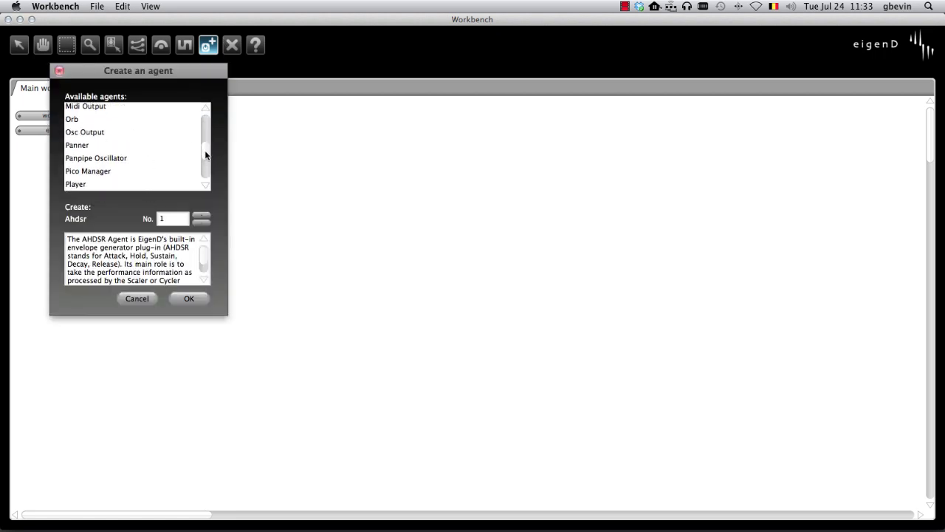
pyautogui.click(100, 171)
pyautogui.click(186, 298)
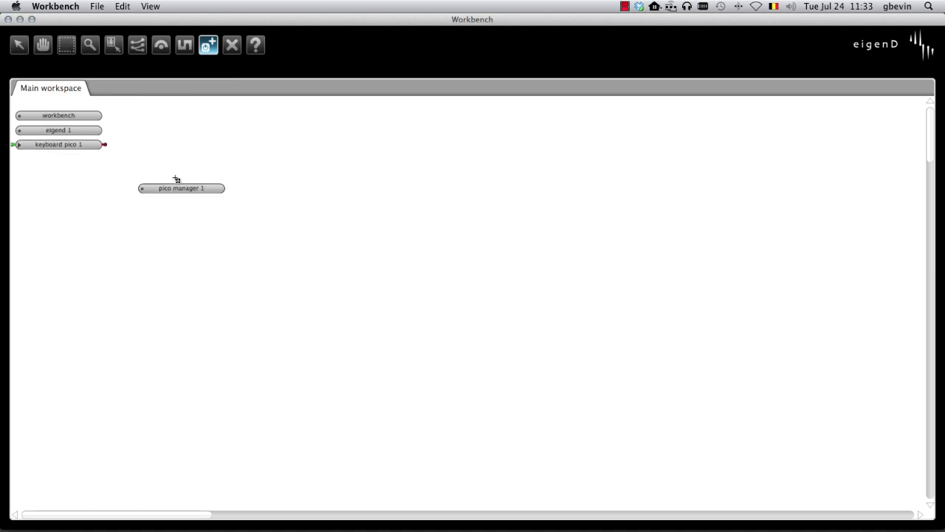
# Move pico manager 1 beside the workbench agent, place keyboard pico 1 below eigend 1 and expand its ports.
pyautogui.click(22, 48)
pyautogui.click(52, 45)
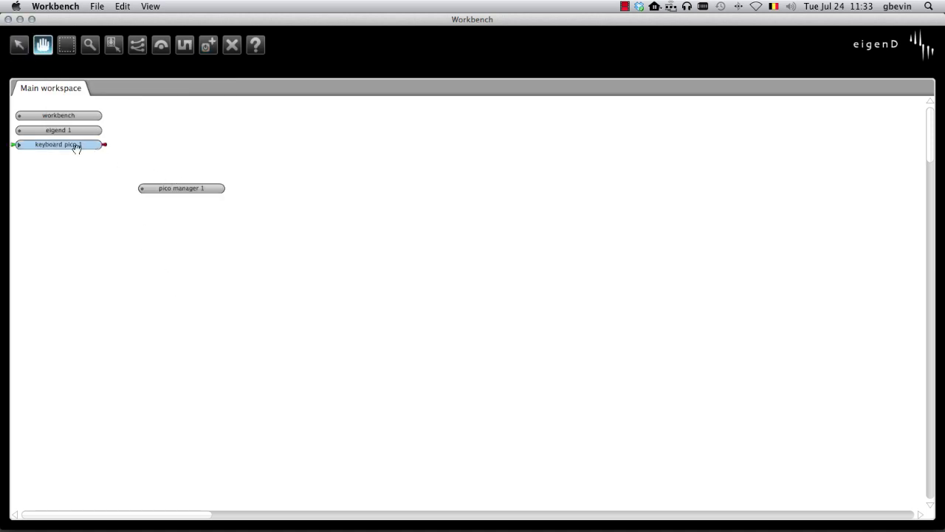
pyautogui.moveTo(174, 189); pyautogui.dragTo(148, 114)
pyautogui.moveTo(74, 145)
pyautogui.mouseDown()
pyautogui.moveTo(106, 150)
pyautogui.moveTo(78, 163)
pyautogui.mouseUp()
pyautogui.click(51, 151)
# Create Keygroup agent number 1 beside the expanded keyboard pico 1.
pyautogui.click(211, 45)
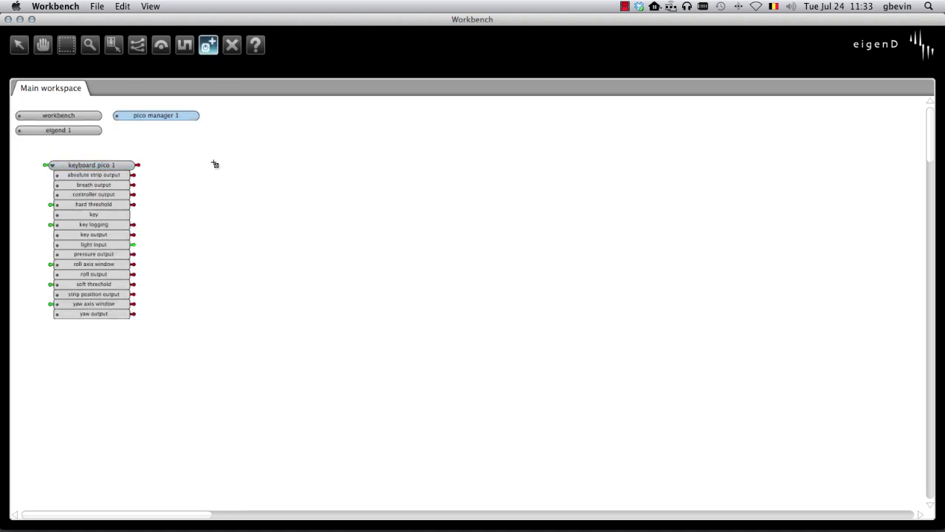
pyautogui.click(213, 163)
pyautogui.moveTo(285, 135)
pyautogui.mouseDown()
pyautogui.moveTo(289, 118)
pyautogui.moveTo(282, 124)
pyautogui.mouseUp()
pyautogui.click(184, 118)
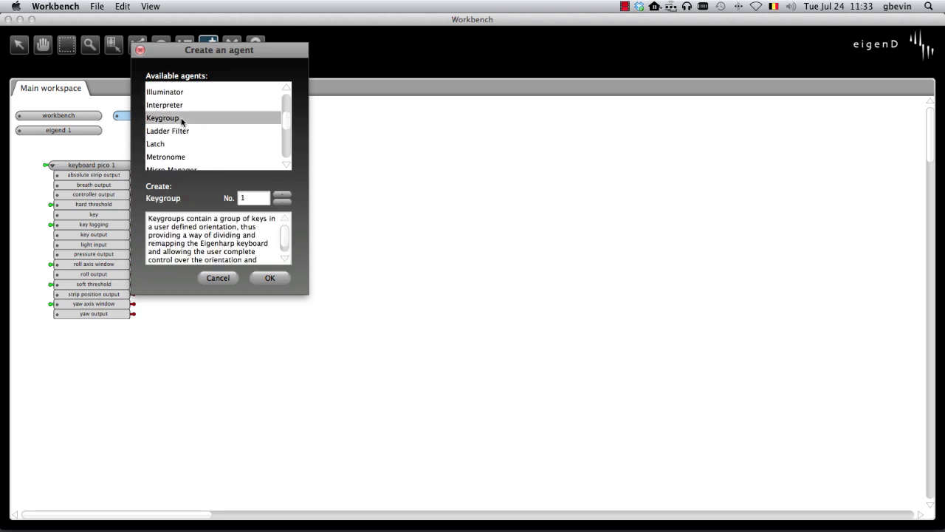
pyautogui.click(269, 277)
# Create a Scaler agent in the workspace to the right of keygroup 1.
pyautogui.click(359, 172)
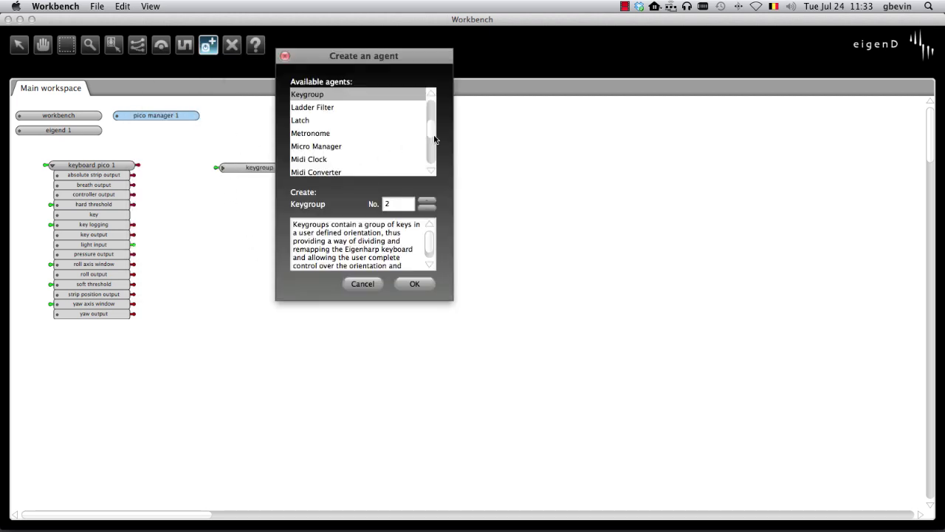
pyautogui.moveTo(435, 139); pyautogui.dragTo(431, 150)
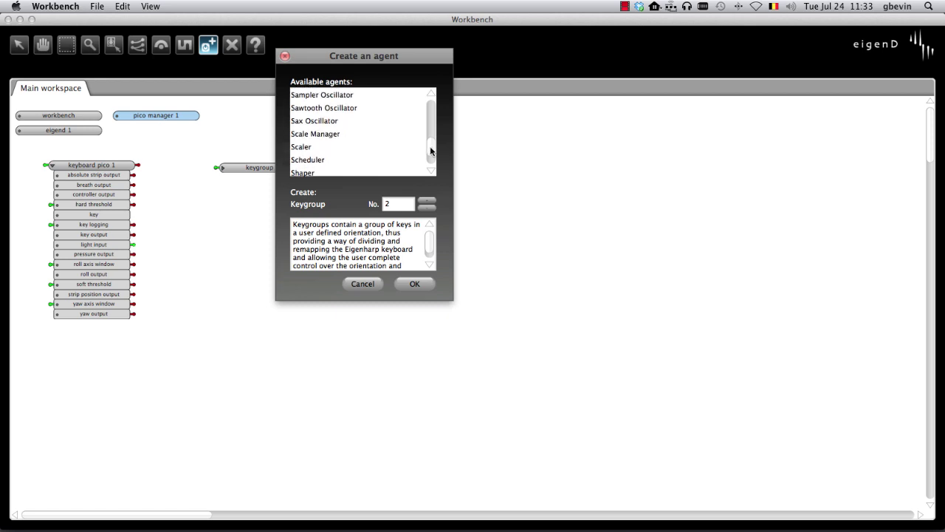
pyautogui.click(315, 147)
pyautogui.click(414, 283)
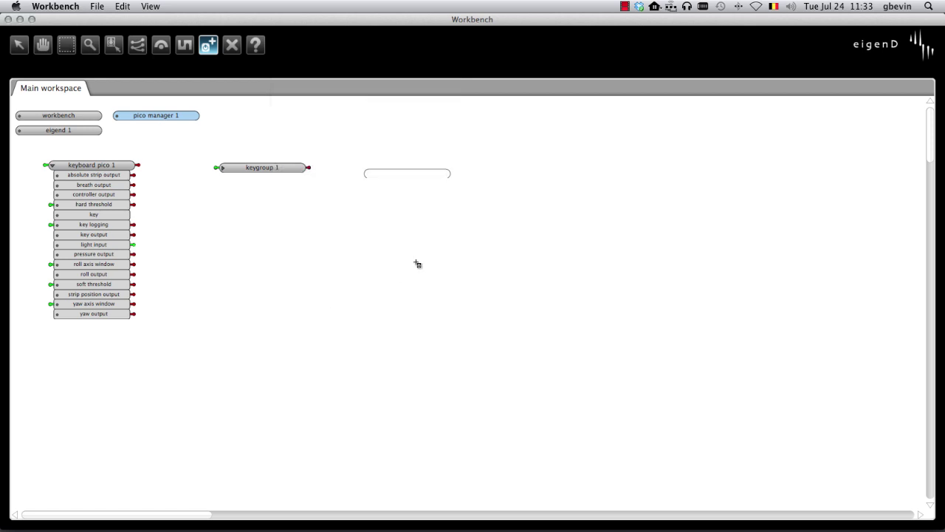
# Create Audio Unit agent number 1 to the right of scaler 1.
pyautogui.click(513, 169)
pyautogui.moveTo(583, 152); pyautogui.dragTo(593, 109)
pyautogui.click(490, 131)
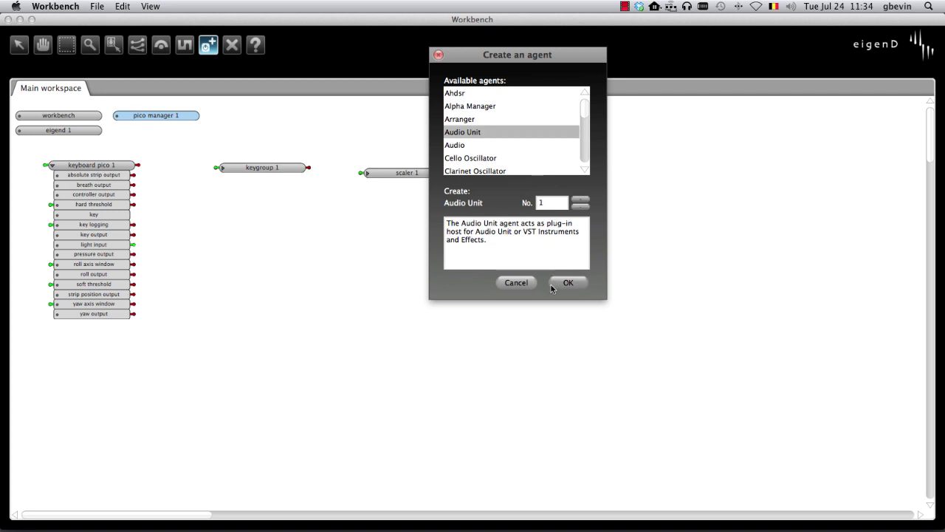
pyautogui.click(566, 291)
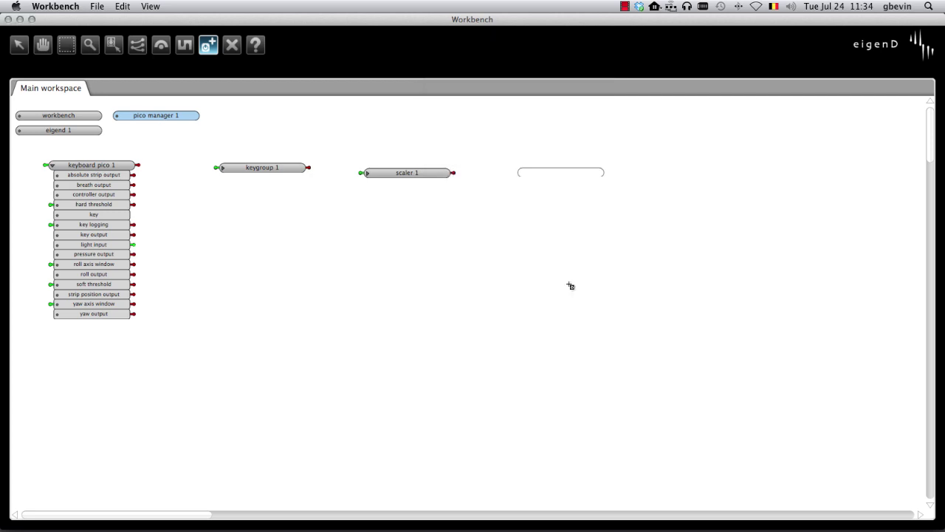
# Create Audio agent number 1 to the right of audio unit 1.
pyautogui.click(709, 173)
pyautogui.click(684, 147)
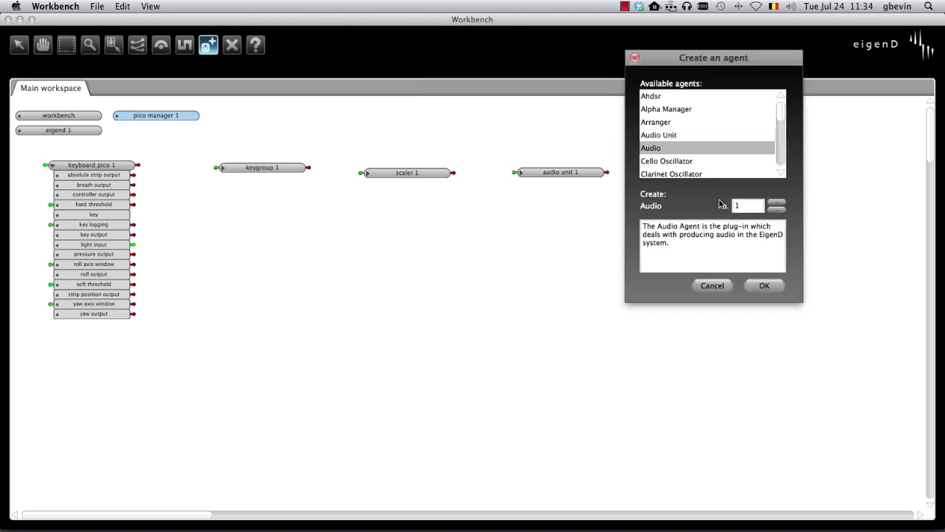
pyautogui.click(763, 286)
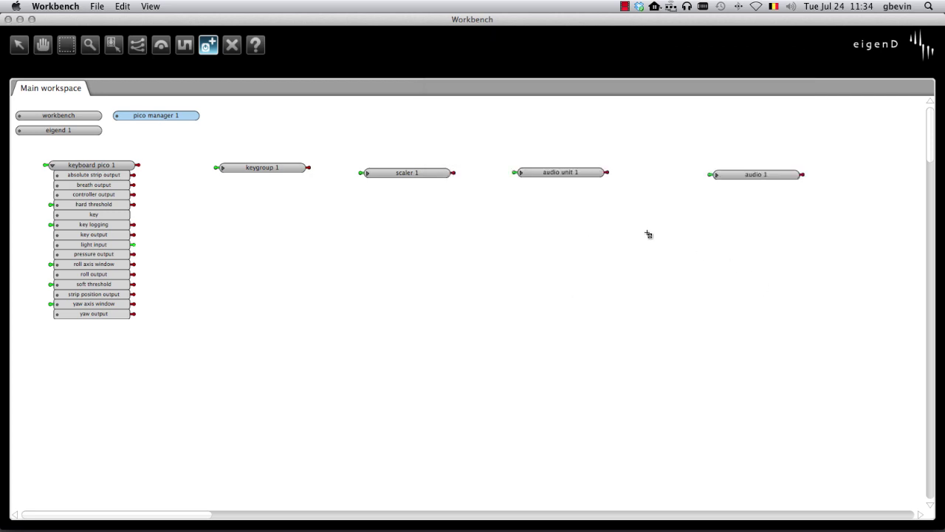
# Set the audio port of audio 1 to ULN2 [2792] (Core Audio) and clear the agent selection.
pyautogui.click(113, 45)
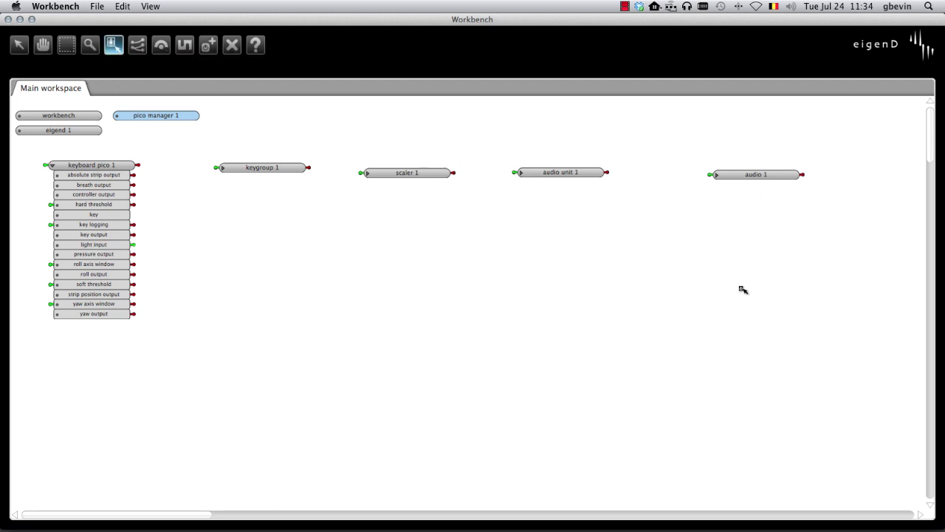
pyautogui.click(753, 177)
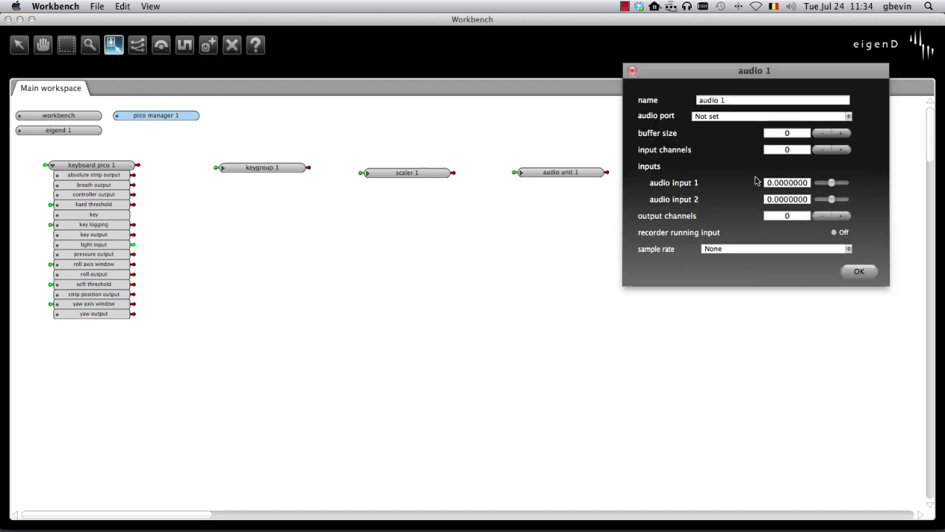
pyautogui.click(744, 120)
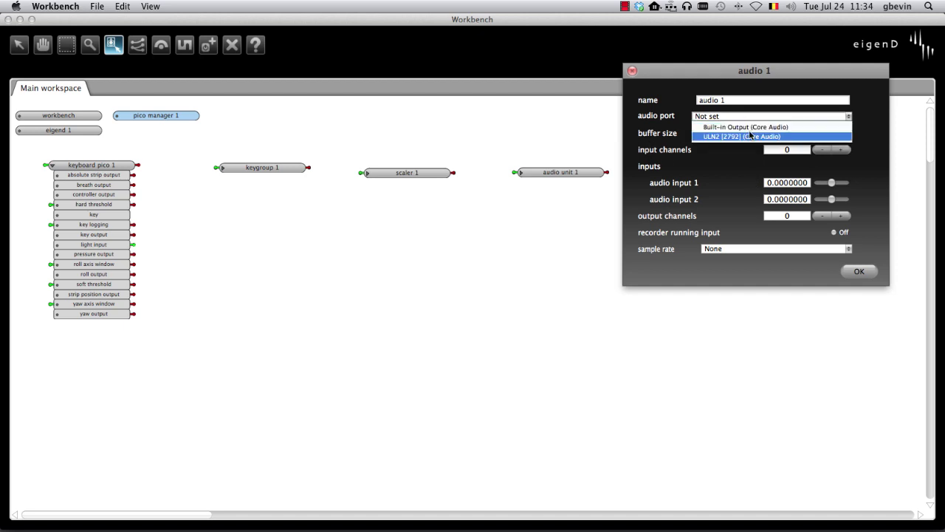
pyautogui.click(752, 139)
pyautogui.click(859, 271)
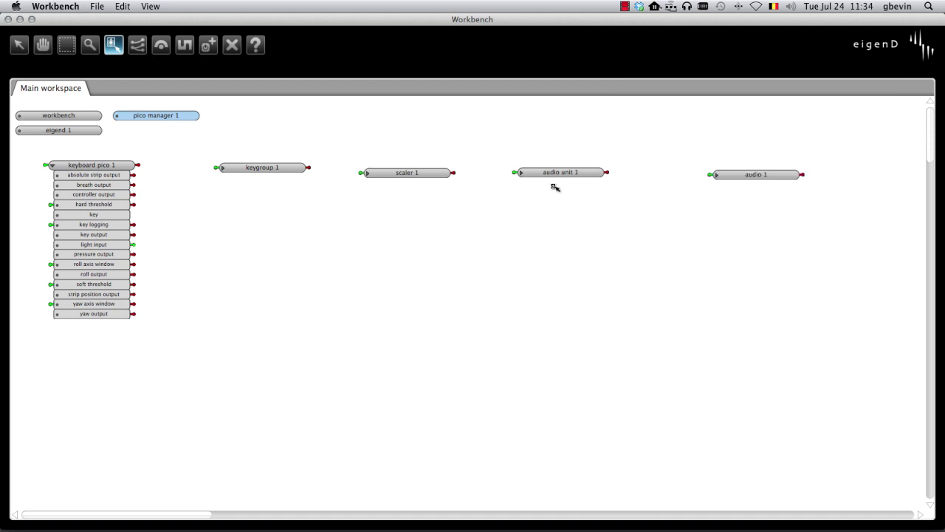
pyautogui.click(171, 130)
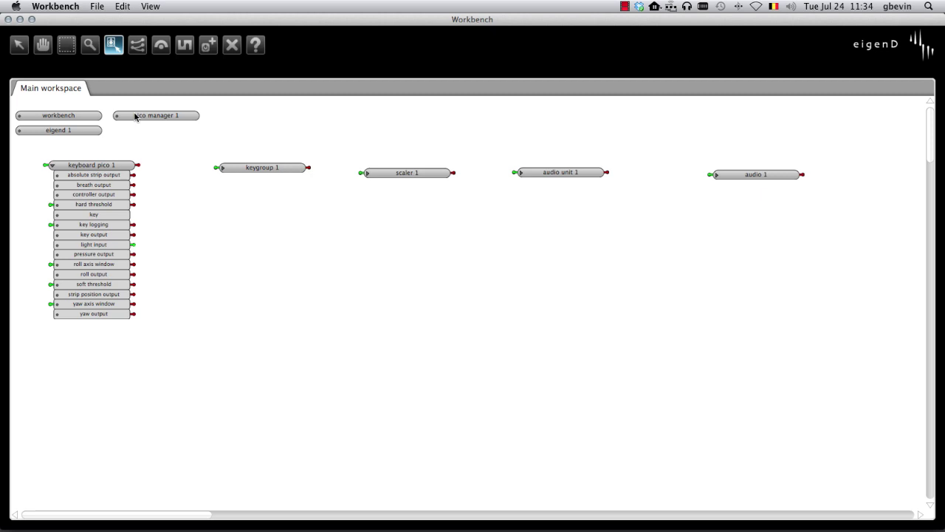
# Connect keyboard pico 1 to keygroup 1 as a whole and create keygroup output number 1.
pyautogui.click(138, 45)
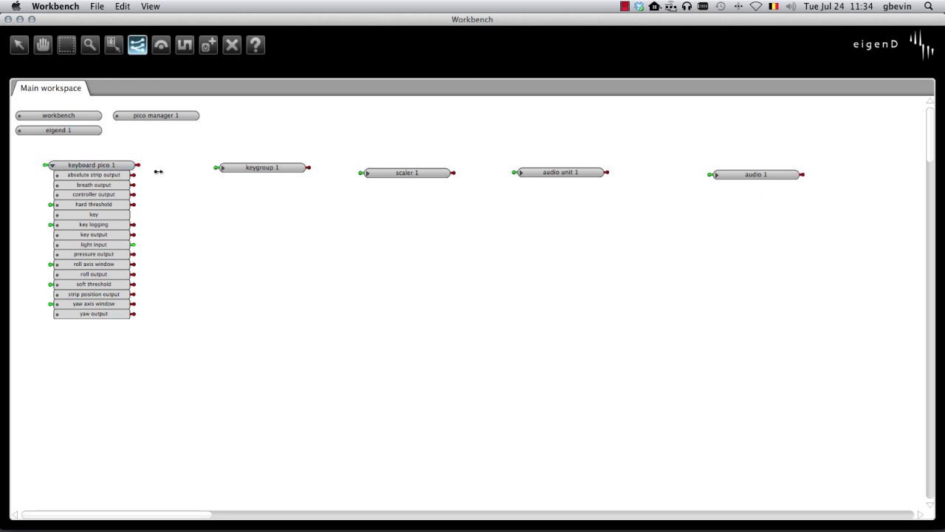
pyautogui.moveTo(138, 166); pyautogui.dragTo(225, 171)
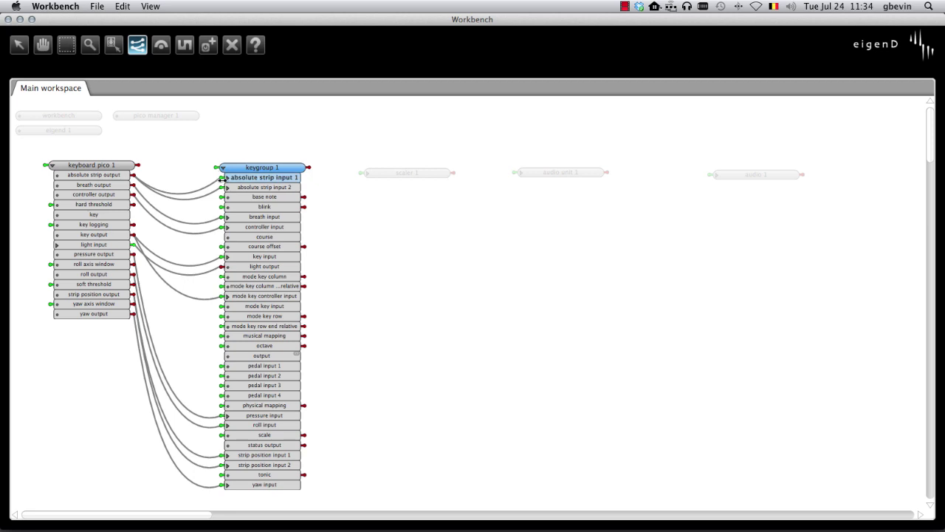
pyautogui.click(208, 44)
pyautogui.click(275, 356)
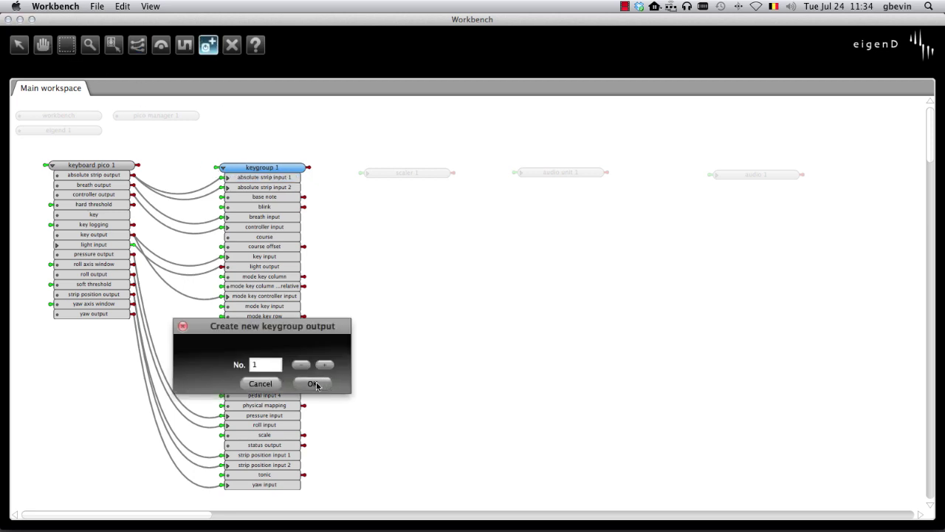
pyautogui.click(313, 383)
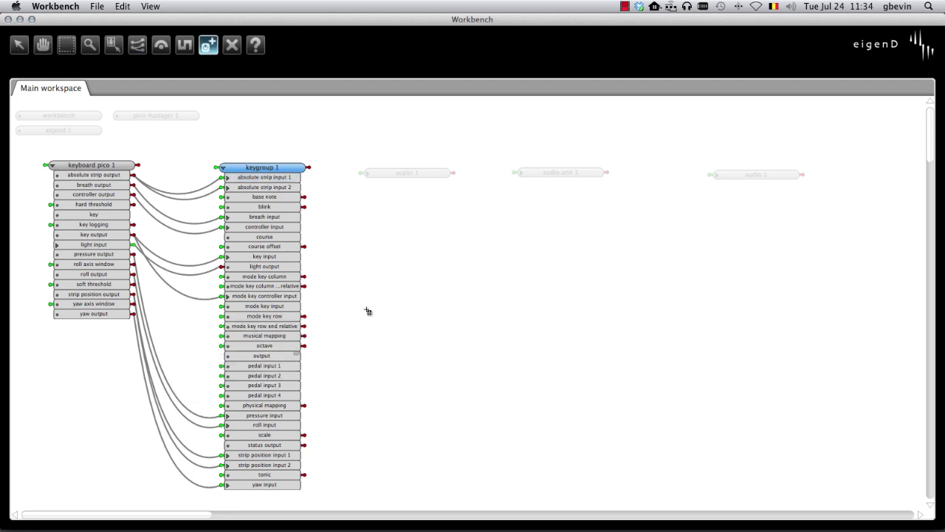
# Move the expanded keygroup 1 slightly so its top lines up with keyboard pico 1.
pyautogui.click(20, 47)
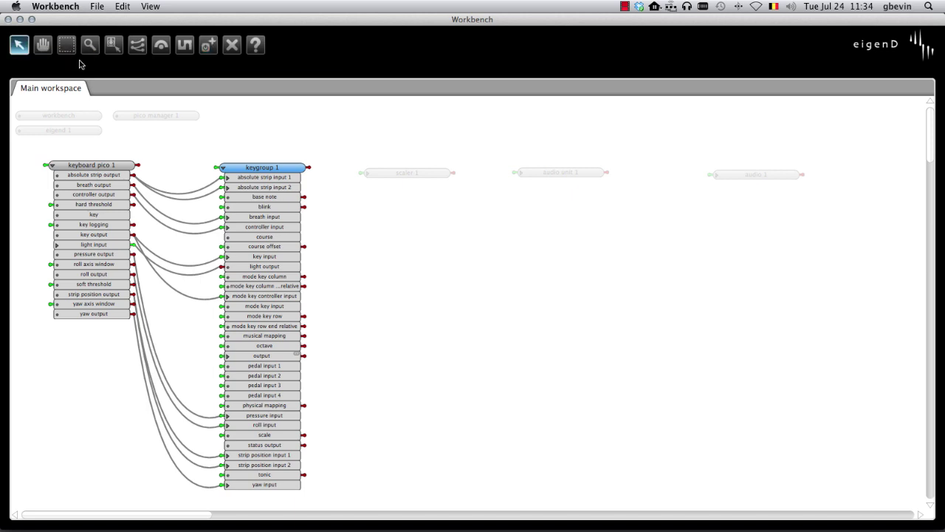
pyautogui.click(42, 46)
pyautogui.moveTo(261, 168); pyautogui.dragTo(252, 166)
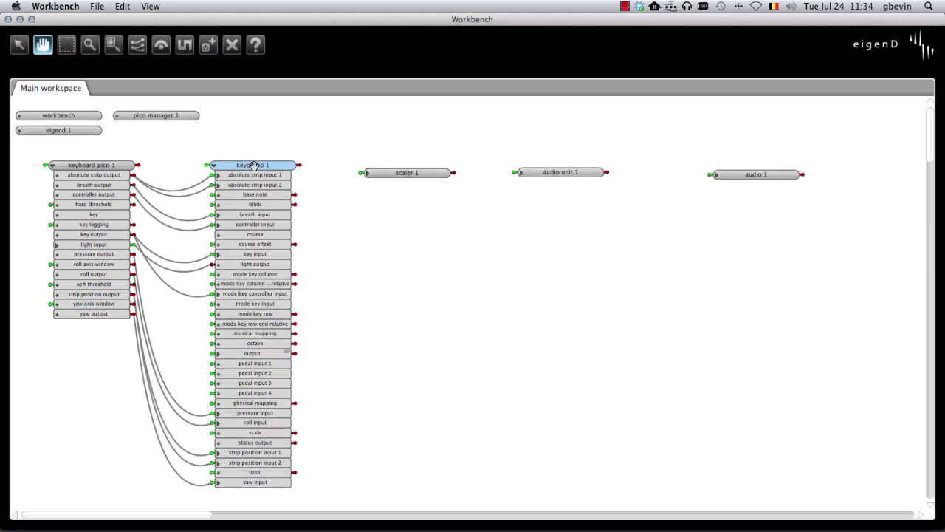
pyautogui.click(251, 166)
pyautogui.click(188, 116)
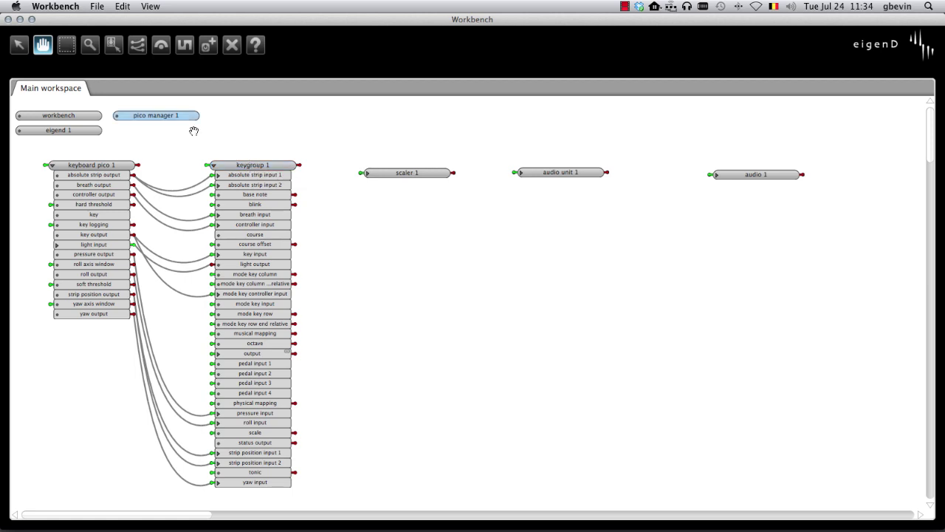
# In keygroup 1's musical mapping, choose keys 1 to 9 on the Pico keyboard as course 1.
pyautogui.click(113, 45)
pyautogui.click(258, 166)
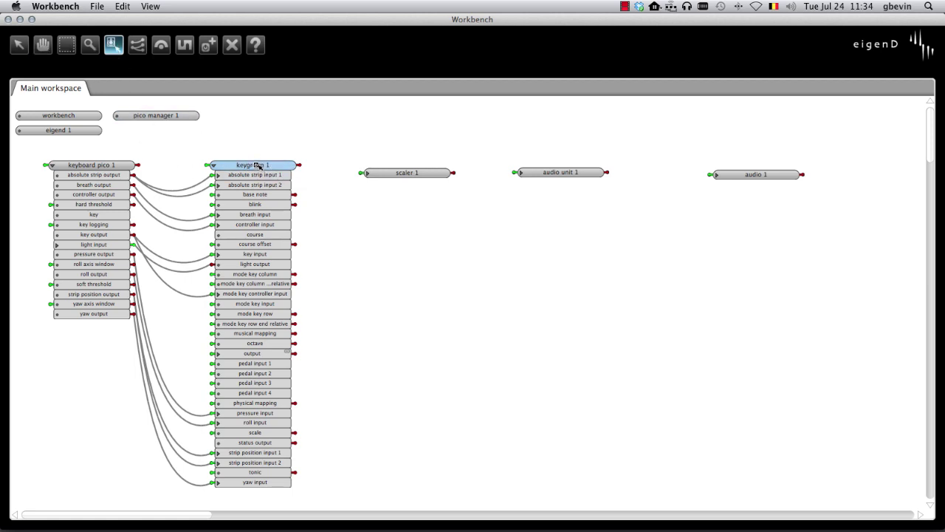
pyautogui.click(257, 167)
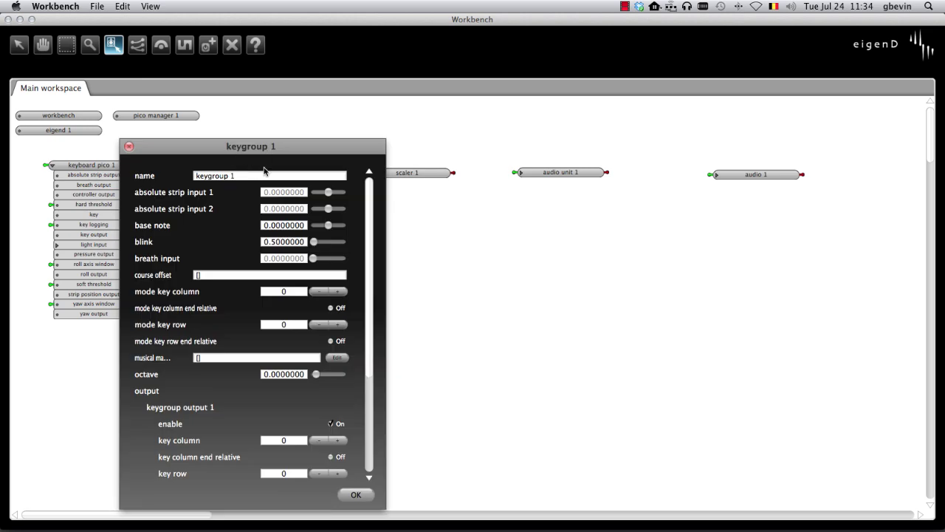
pyautogui.click(337, 357)
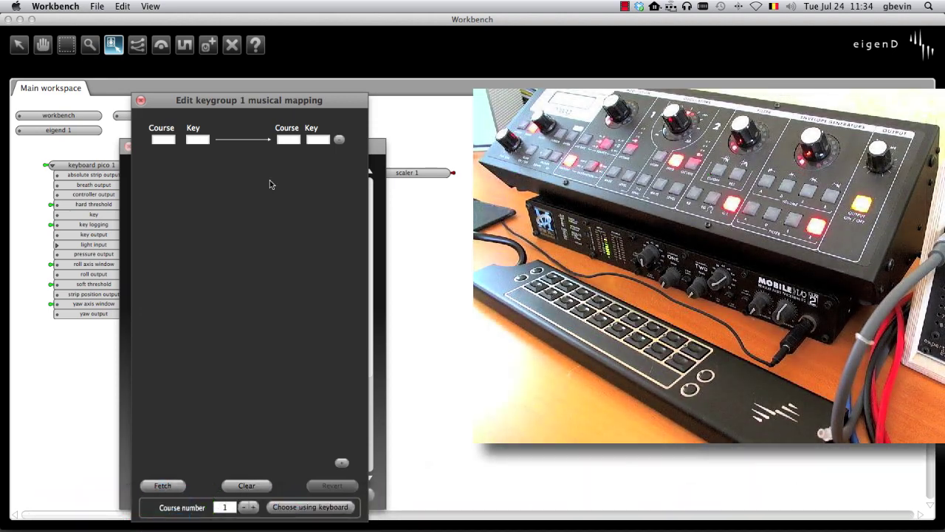
pyautogui.click(304, 507)
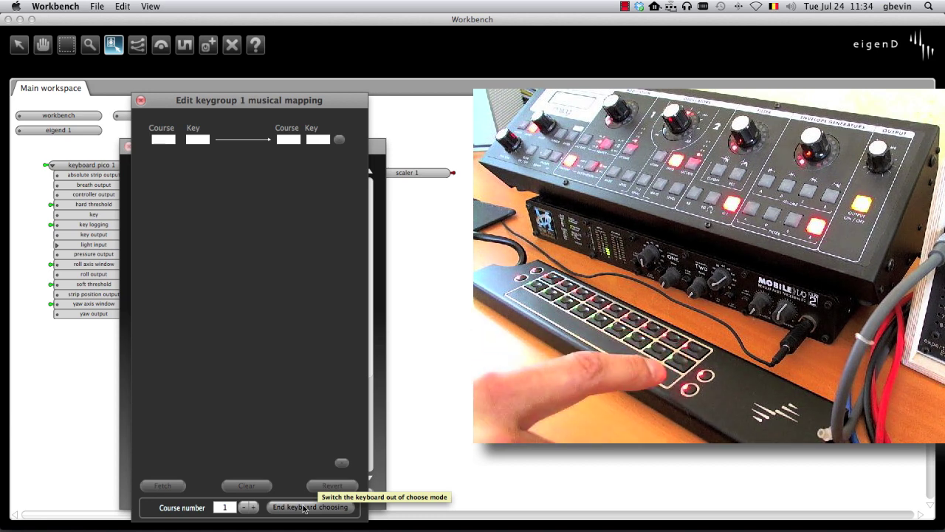
pyautogui.click(304, 508)
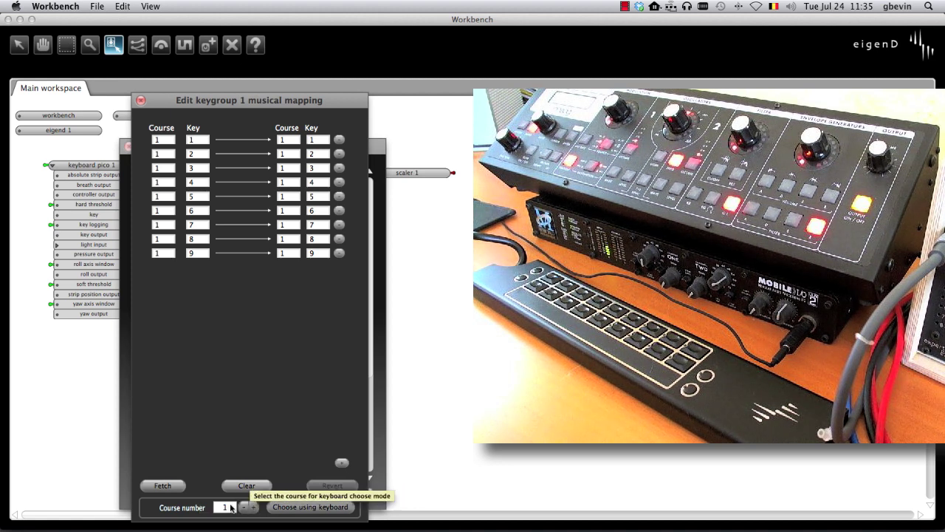
# Assign keys 10 to 18 to course 2 by choosing them on the keyboard, and close the musical mapping editor.
pyautogui.click(253, 507)
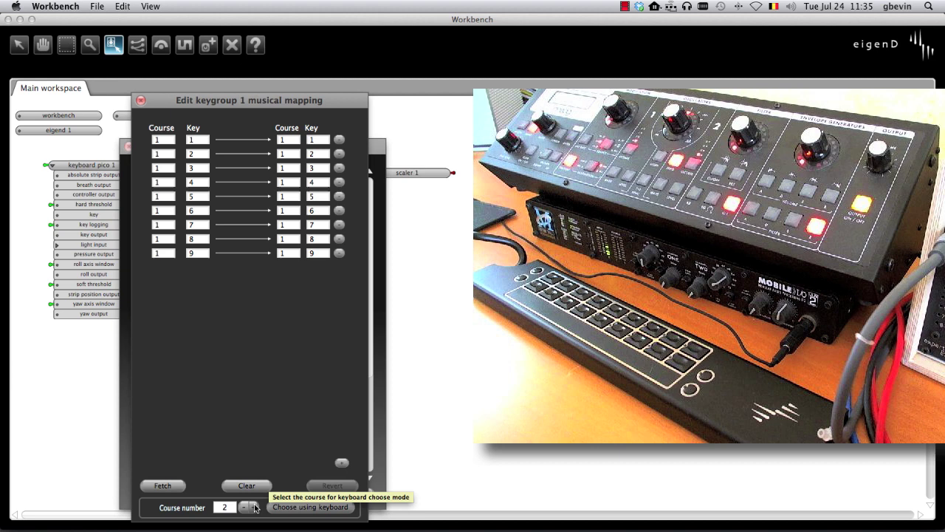
pyautogui.click(304, 507)
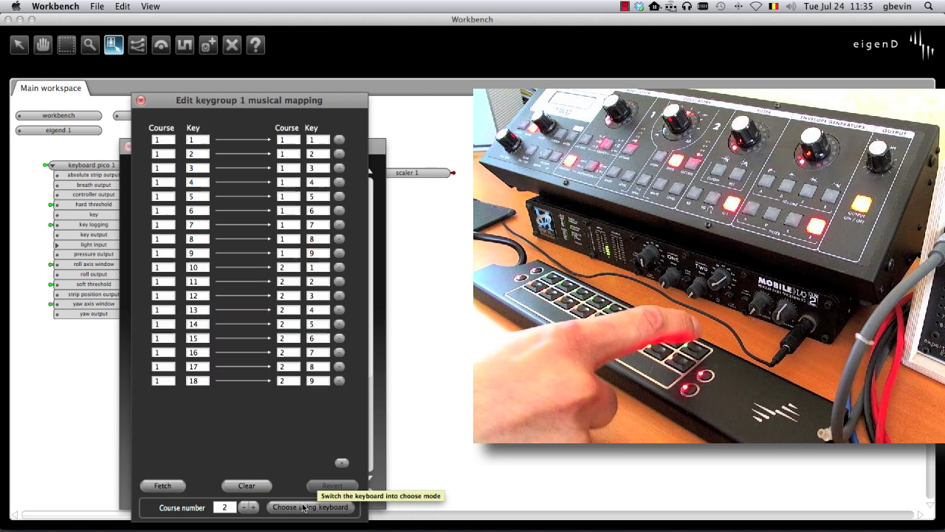
pyautogui.click(303, 507)
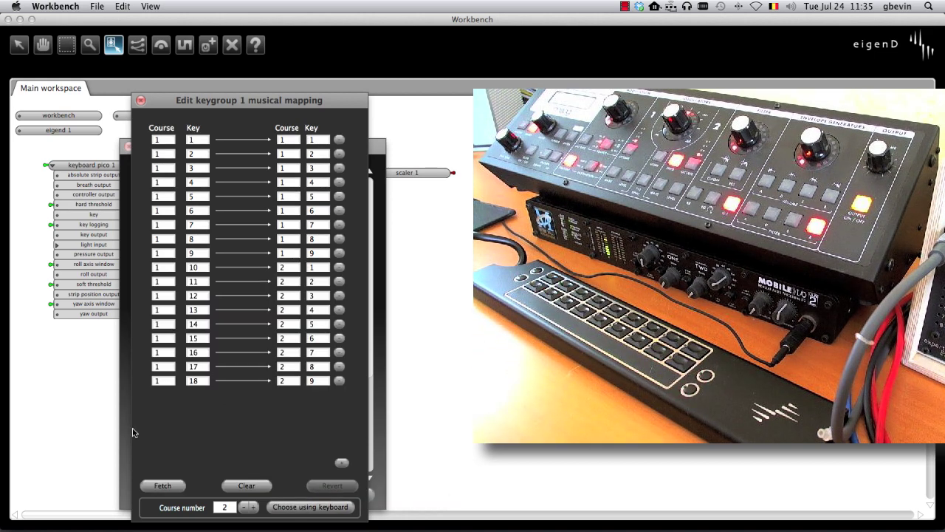
pyautogui.click(140, 100)
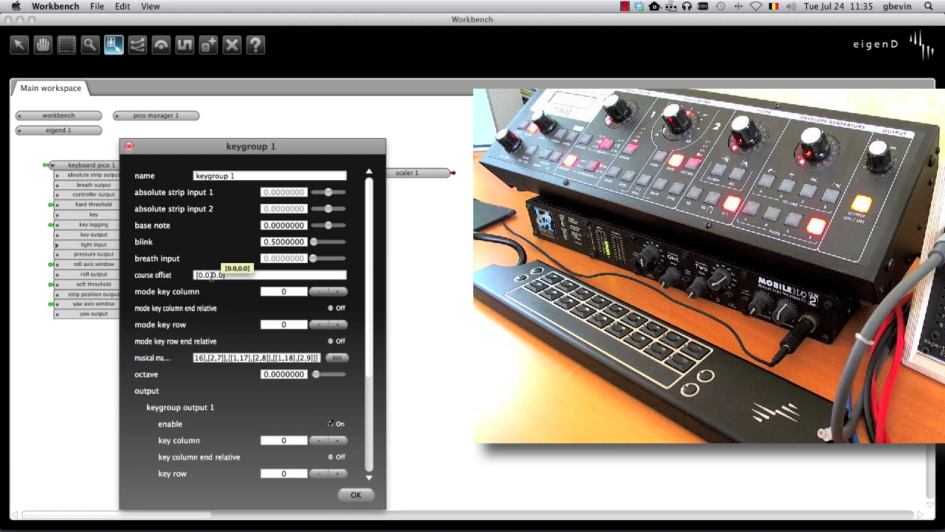
# Set keygroup 1's course offset to [0.0,4.0] and confirm its properties.
pyautogui.click(217, 275)
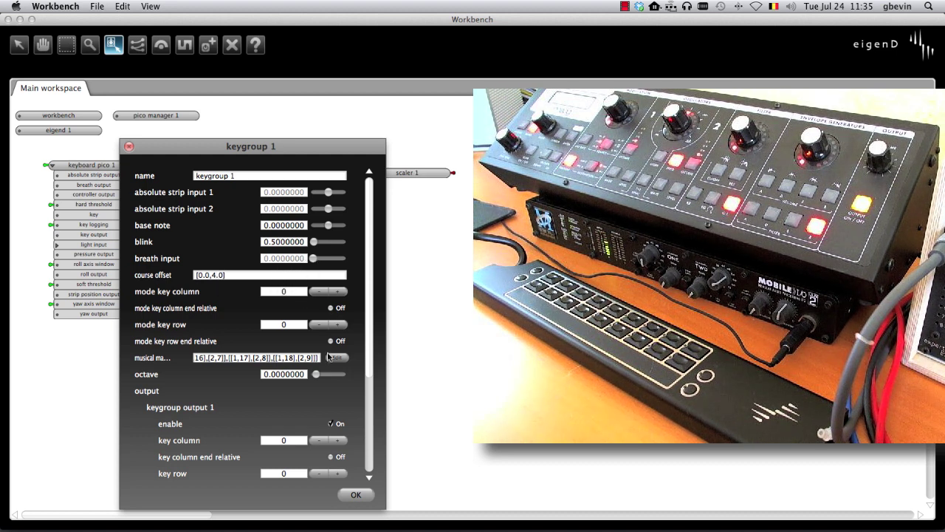
pyautogui.click(359, 495)
pyautogui.click(359, 495)
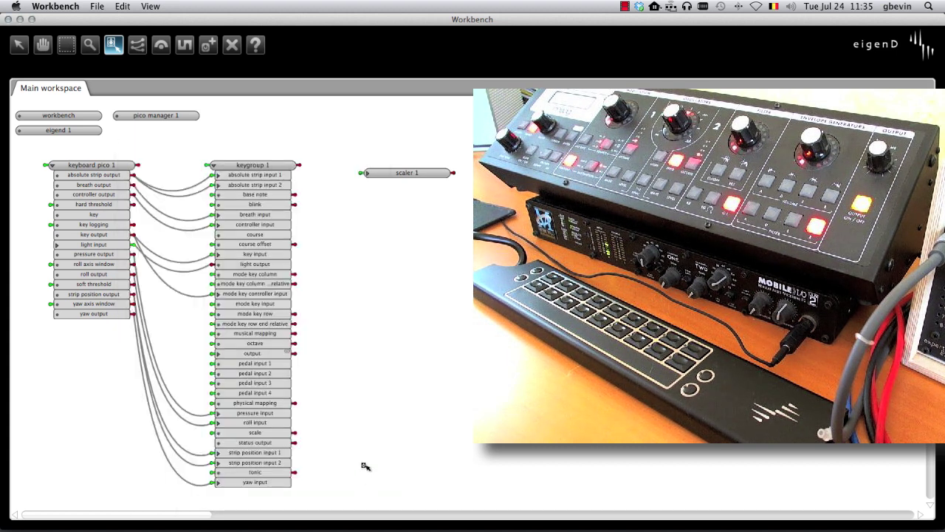
# Expand keygroup 1's output and connect keygroup output 1 to scaler 1 as a whole.
pyautogui.click(136, 45)
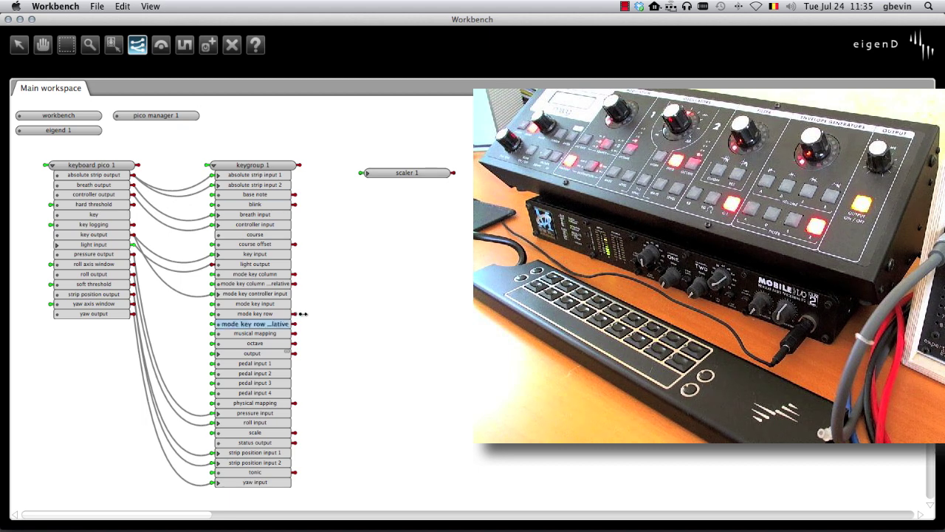
pyautogui.click(280, 353)
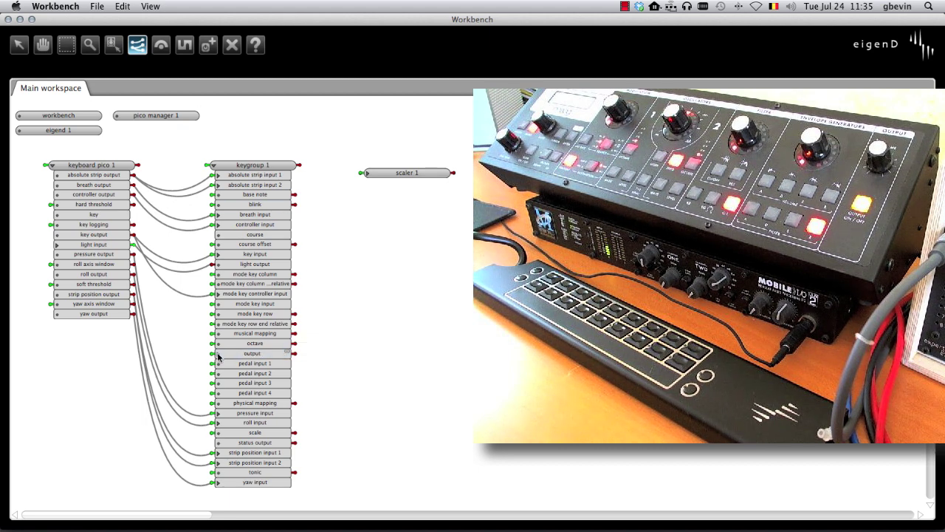
pyautogui.moveTo(272, 363); pyautogui.dragTo(375, 175)
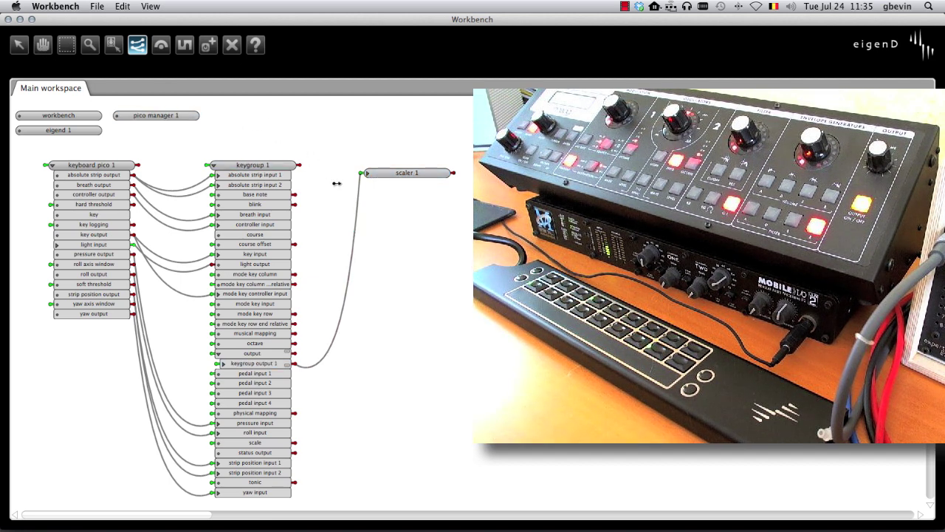
# Move scaler 1 and audio unit 1 up level with keygroup 1, and expand scaler 1 and its outputs.
pyautogui.click(43, 45)
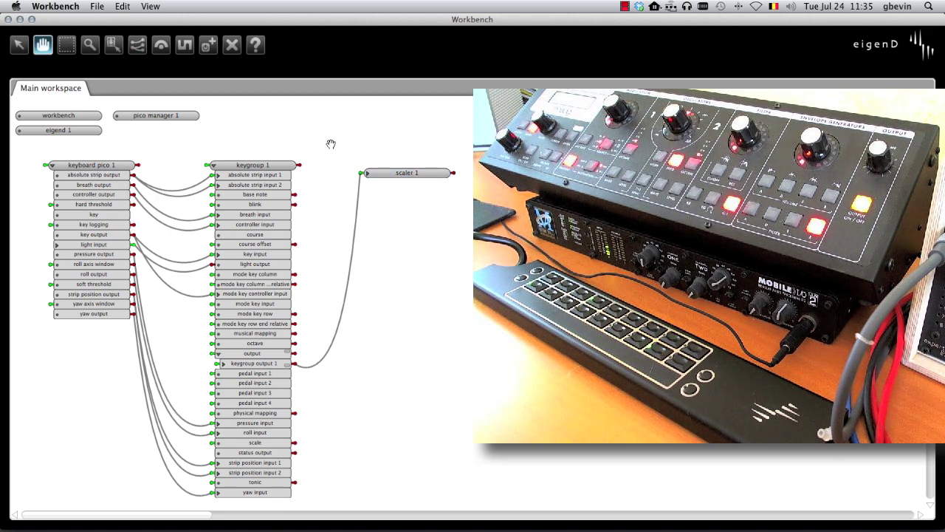
pyautogui.moveTo(396, 173); pyautogui.dragTo(392, 164)
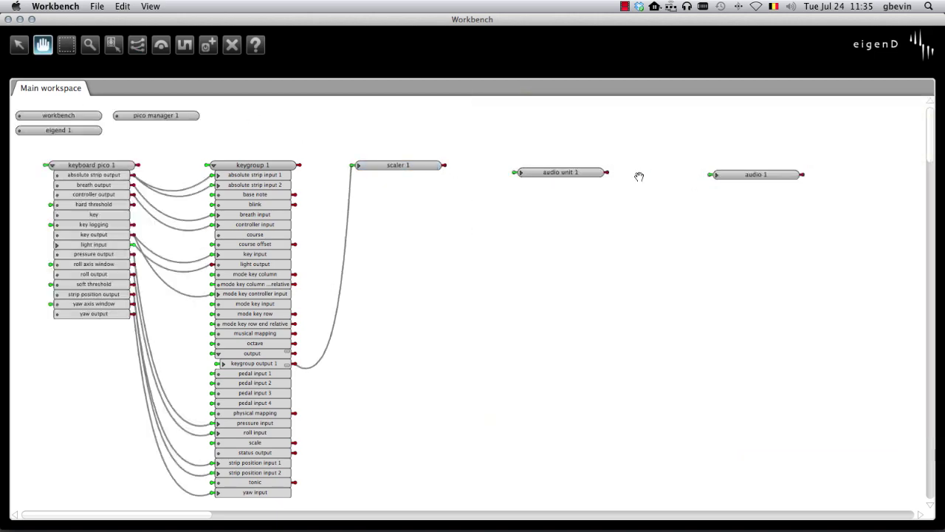
pyautogui.moveTo(569, 172); pyautogui.dragTo(577, 166)
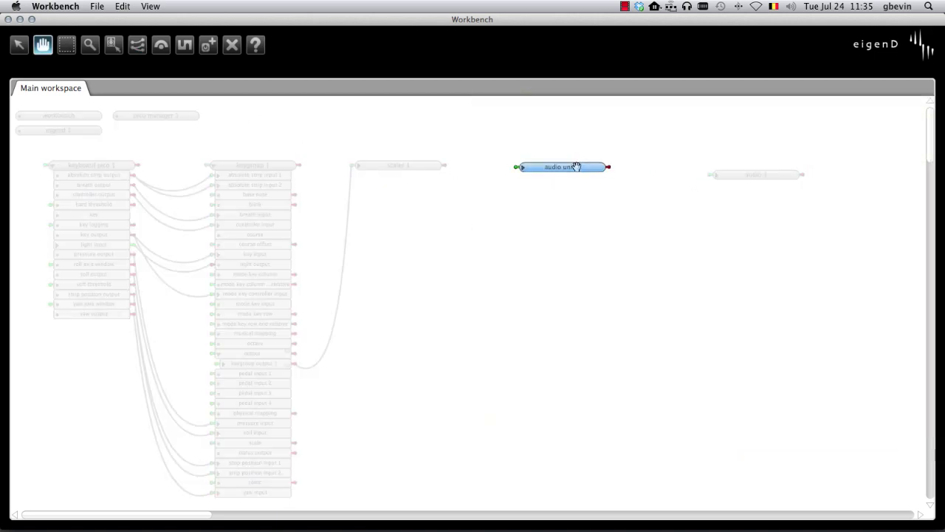
pyautogui.click(359, 165)
pyautogui.click(362, 195)
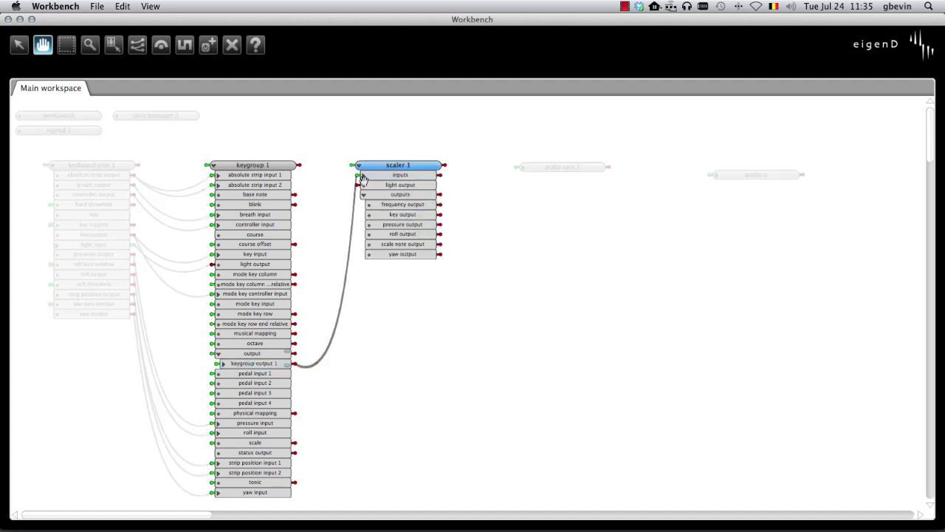
# Shift audio unit 1 and audio 1 slightly to the right, lining their tops up with scaler 1.
pyautogui.click(566, 167)
pyautogui.click(762, 172)
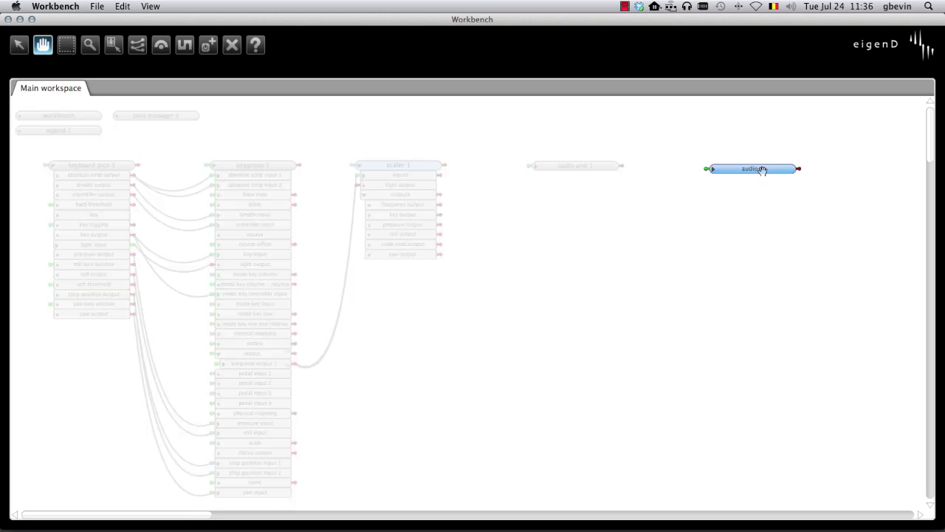
pyautogui.moveTo(760, 166); pyautogui.dragTo(775, 165)
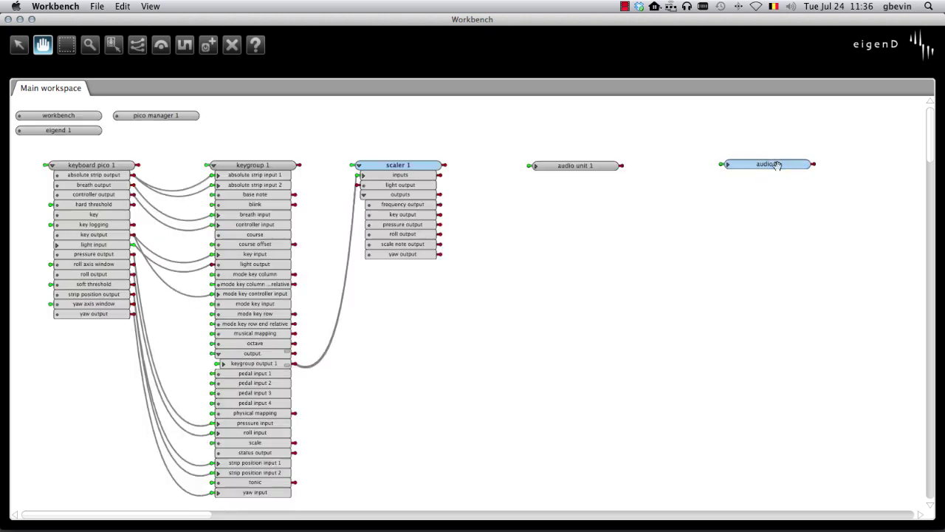
# Expand audio unit 1 and audio 1, including audio 1's inputs.
pyautogui.click(536, 167)
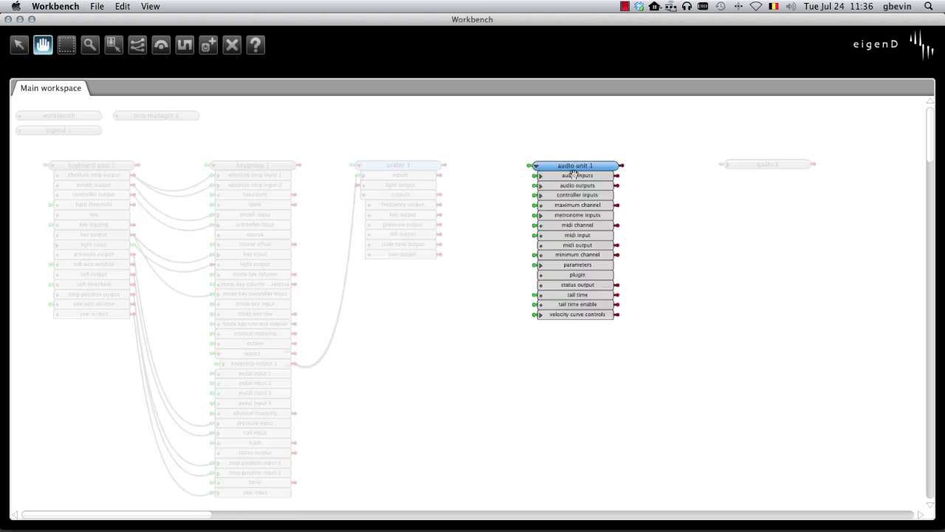
pyautogui.click(728, 167)
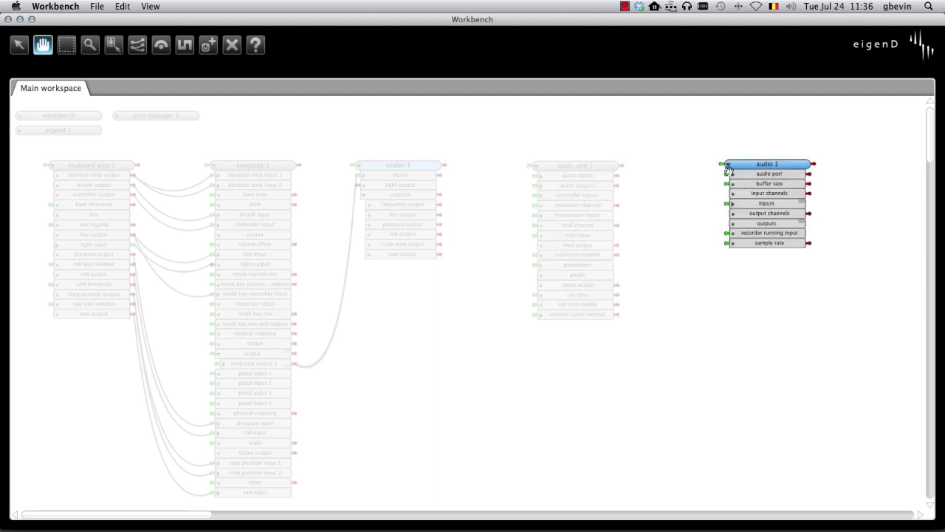
pyautogui.click(732, 204)
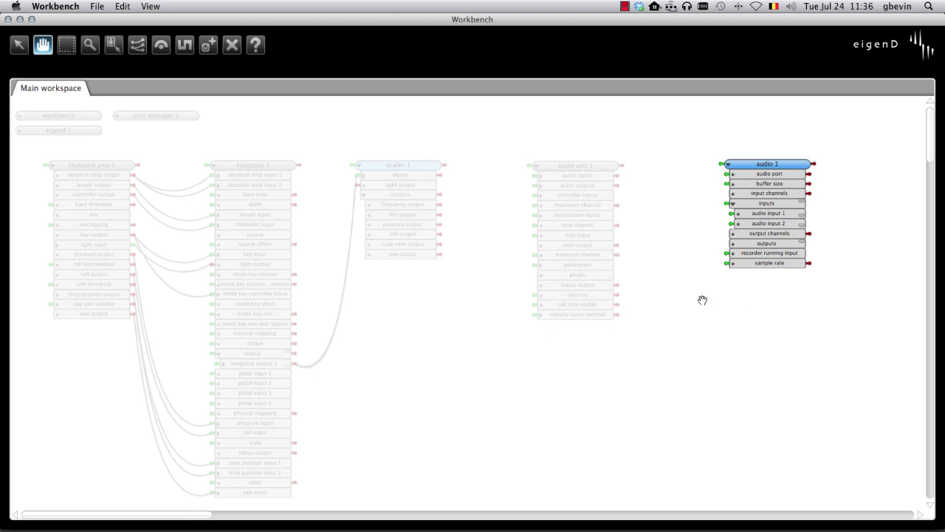
# Switch to MIO Console, examine the Analog 1 channel's routing and the FW 3 bus output assignment in the mixer, and return to Workbench.
pyautogui.moveTo(517, 528)
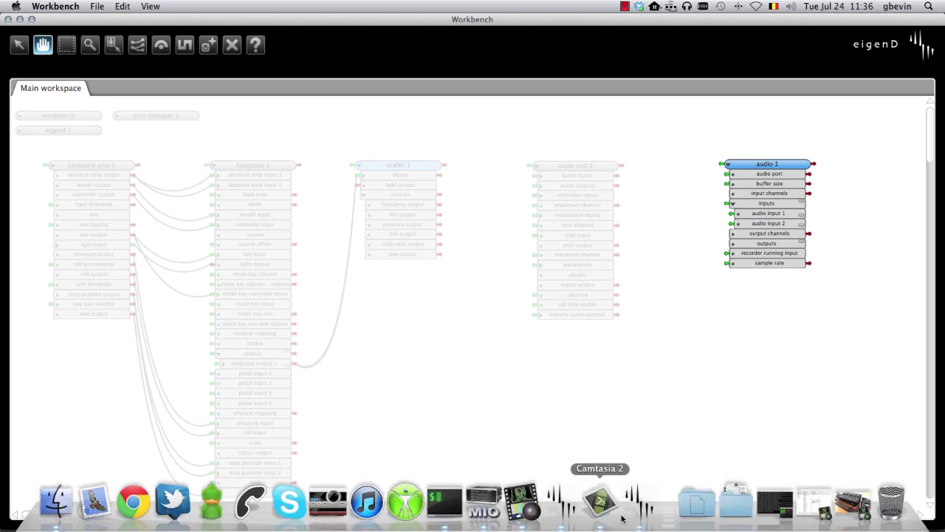
pyautogui.click(484, 502)
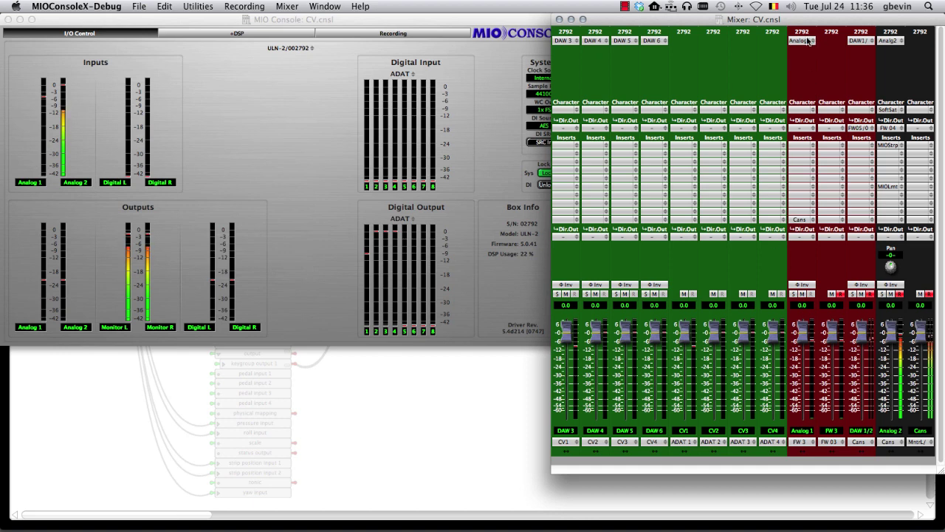
pyautogui.click(801, 74)
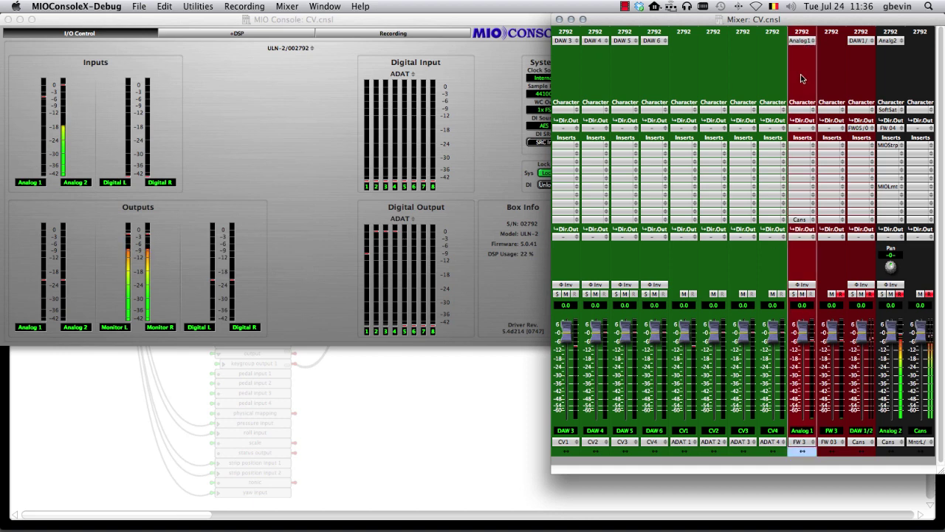
pyautogui.click(805, 462)
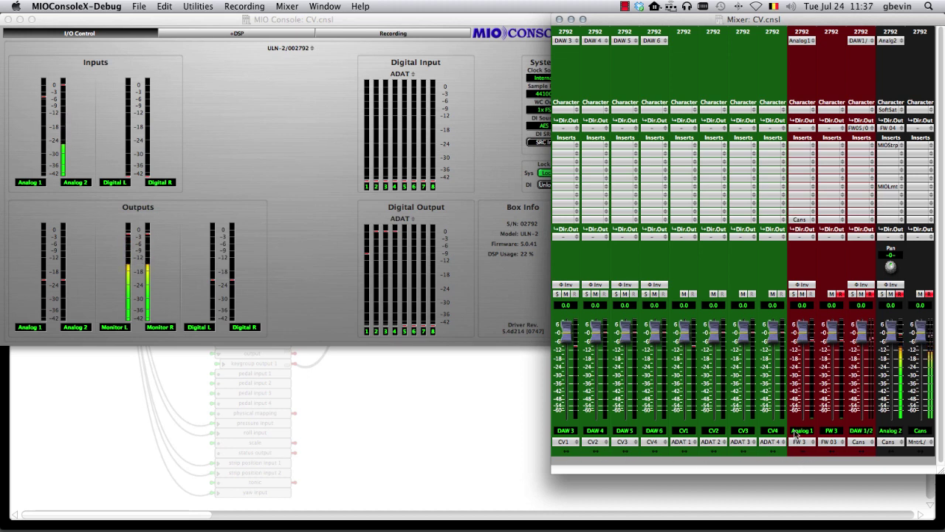
pyautogui.click(831, 441)
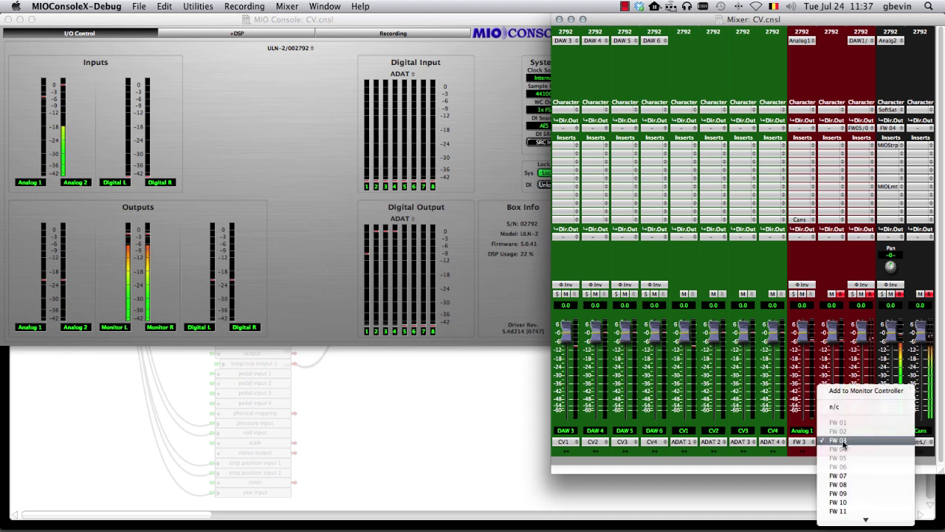
pyautogui.click(796, 463)
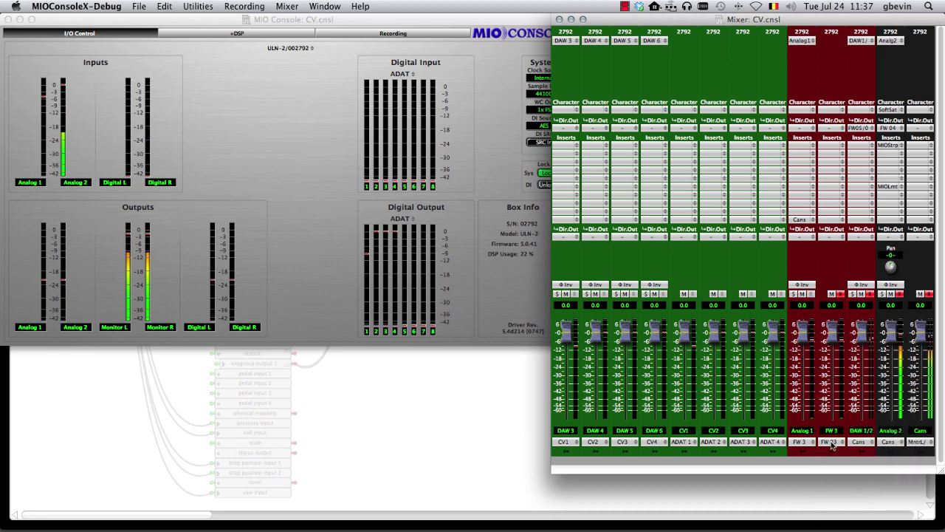
pyautogui.click(728, 497)
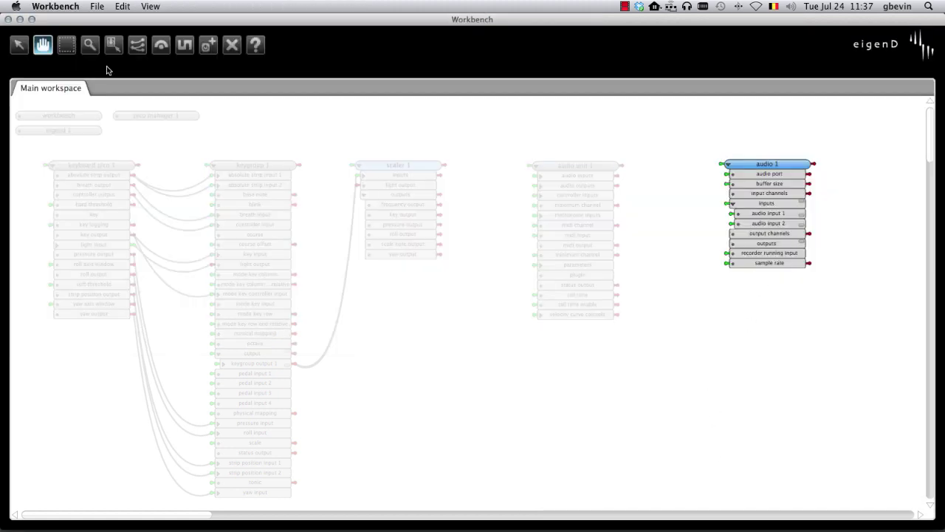
# Create output number 3 on audio 1 and expand its outputs.
pyautogui.click(209, 45)
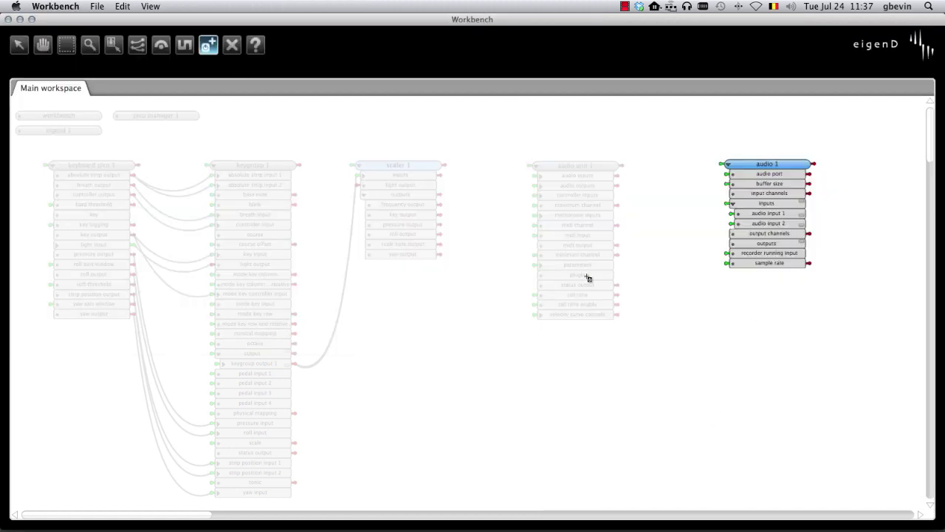
pyautogui.click(781, 244)
pyautogui.click(829, 253)
pyautogui.click(828, 253)
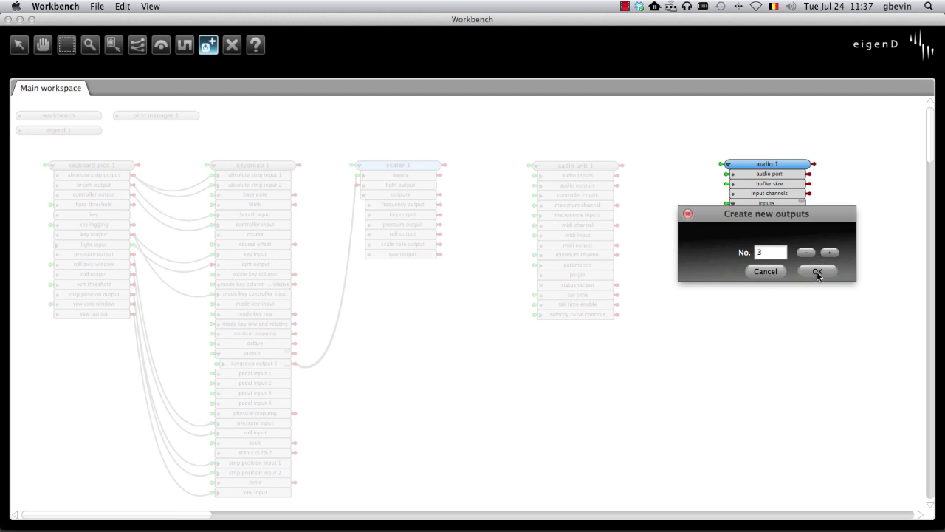
pyautogui.click(817, 272)
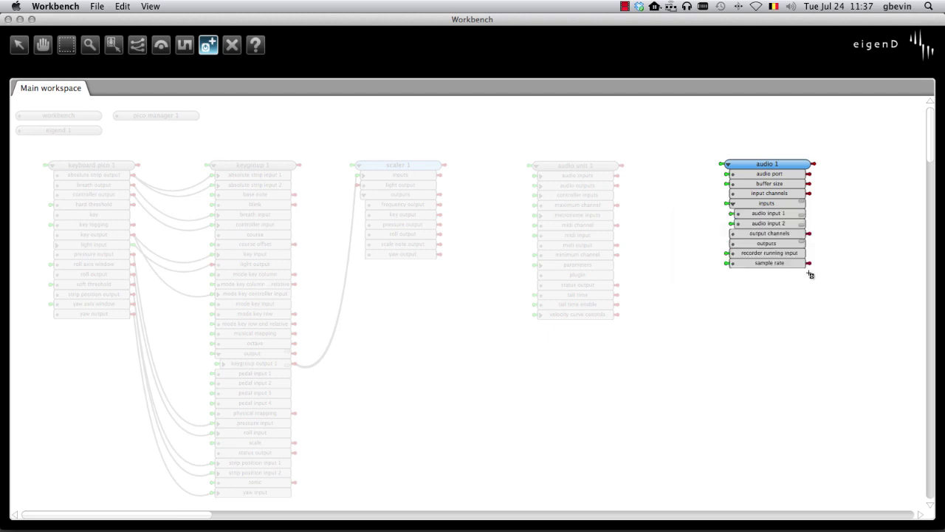
pyautogui.click(733, 245)
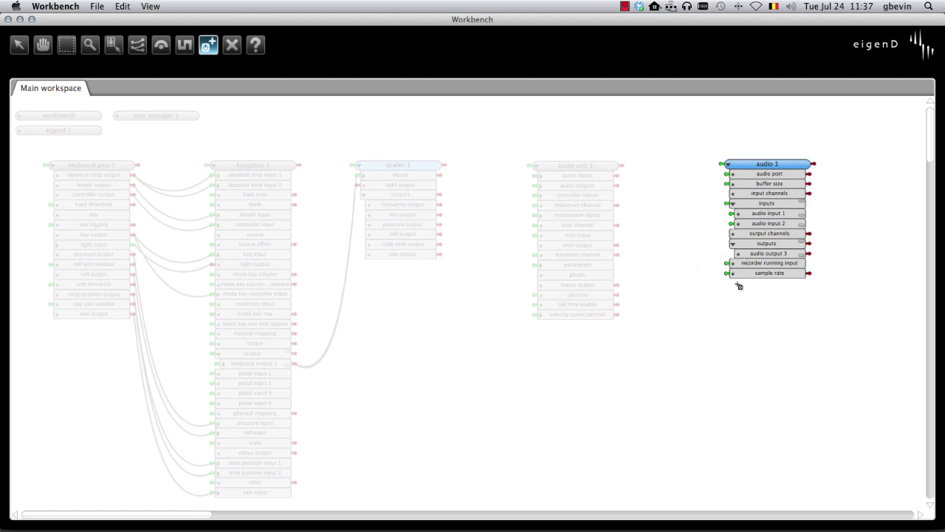
pyautogui.click(776, 205)
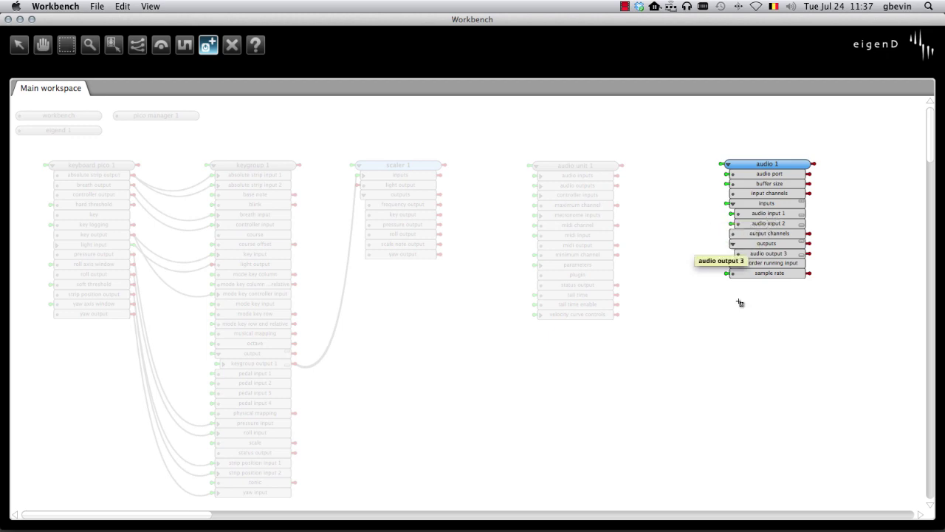
# Switch to MIO Console, examine the DAW 3 to DAW 6 channels in the mixer, and return to Workbench without creating an agent.
pyautogui.moveTo(742, 526)
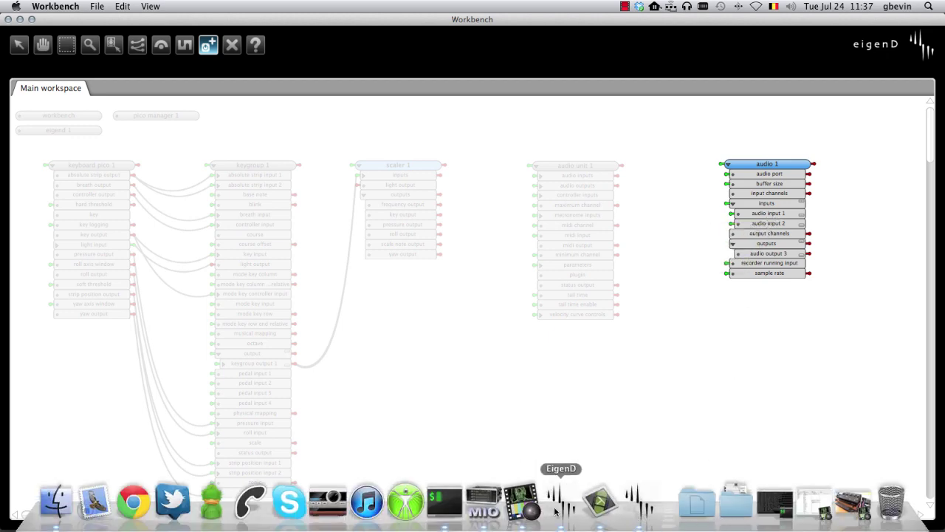
pyautogui.click(483, 502)
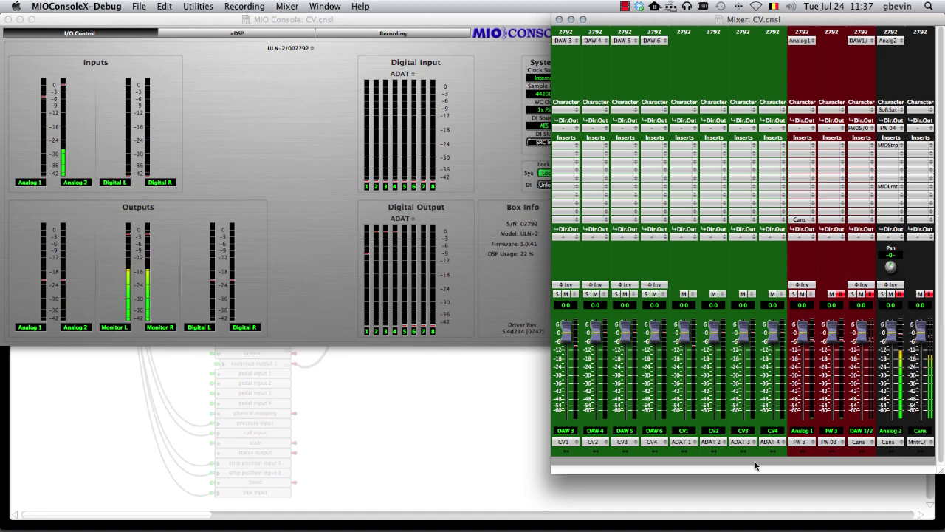
pyautogui.click(570, 432)
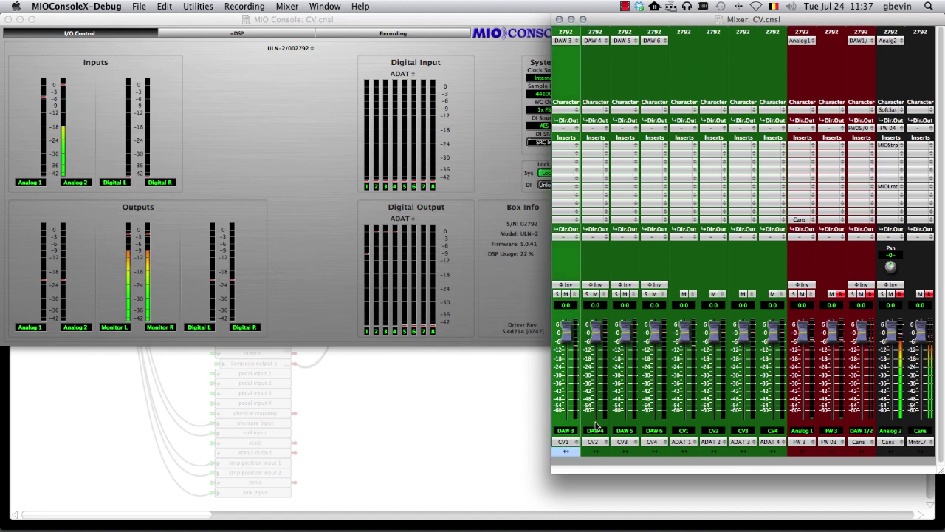
pyautogui.click(596, 428)
pyautogui.click(623, 428)
pyautogui.click(653, 430)
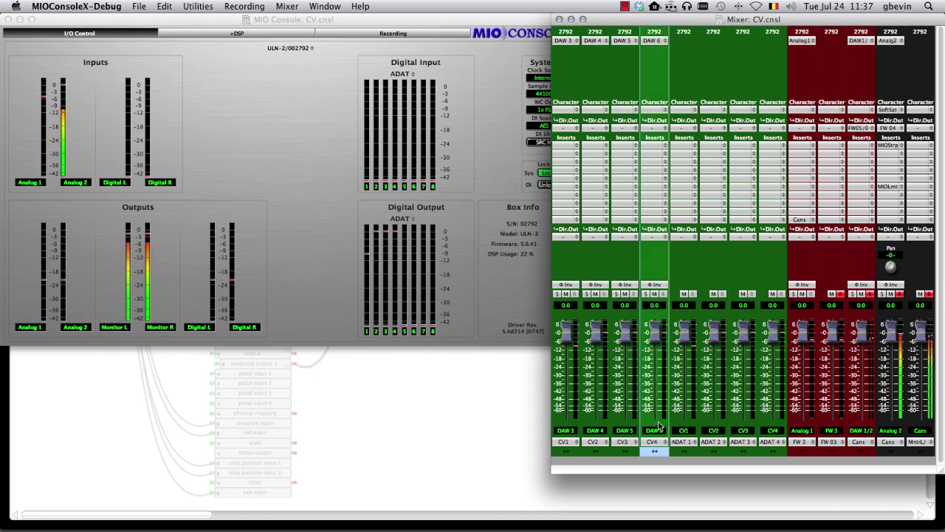
pyautogui.click(657, 461)
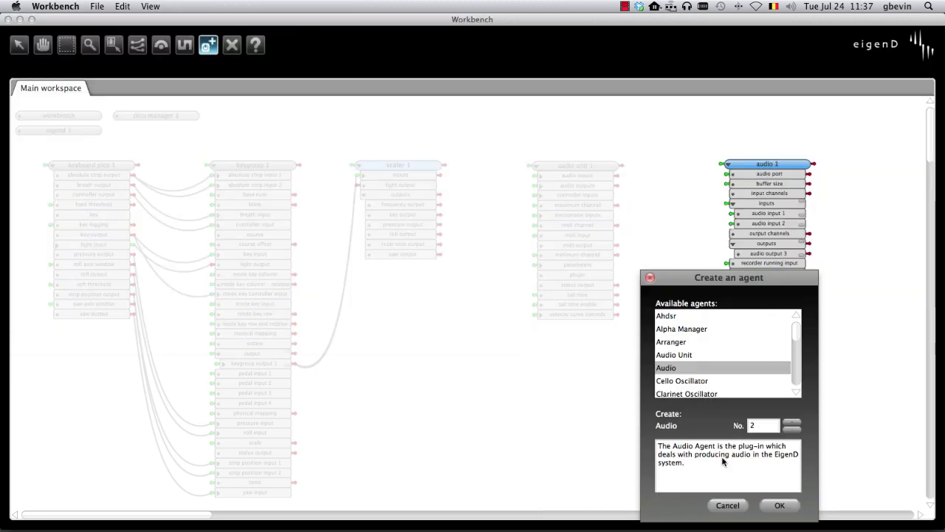
pyautogui.click(649, 277)
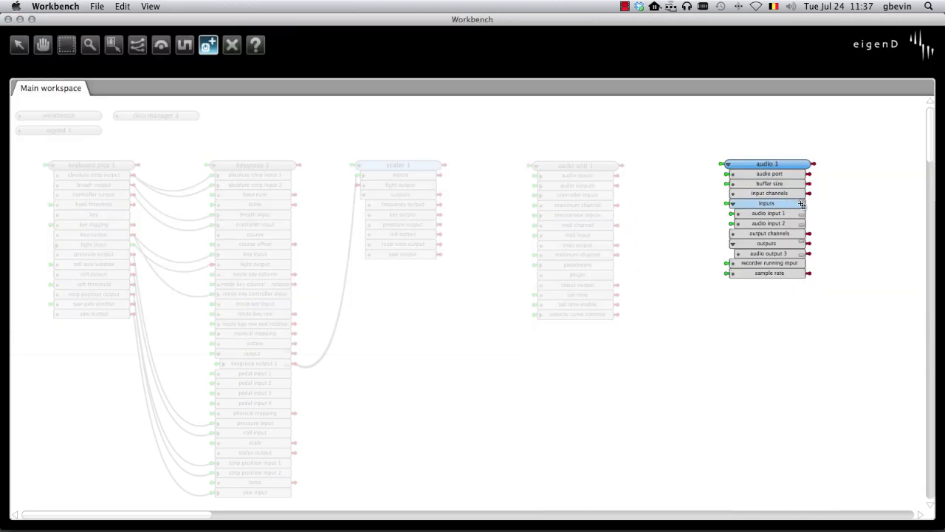
# Create audio inputs 3, 4, 5 and 6 on audio 1.
pyautogui.click(801, 204)
pyautogui.click(816, 246)
pyautogui.click(784, 210)
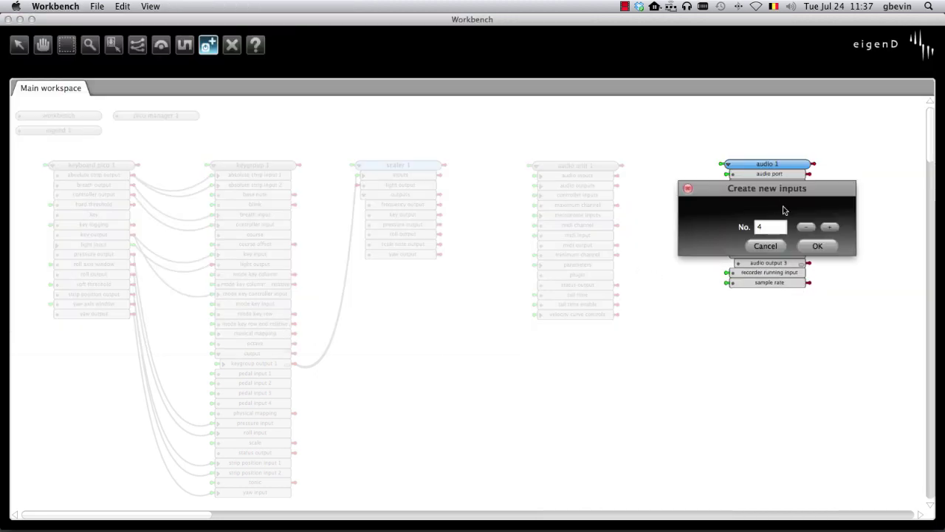
pyautogui.click(818, 246)
pyautogui.click(779, 205)
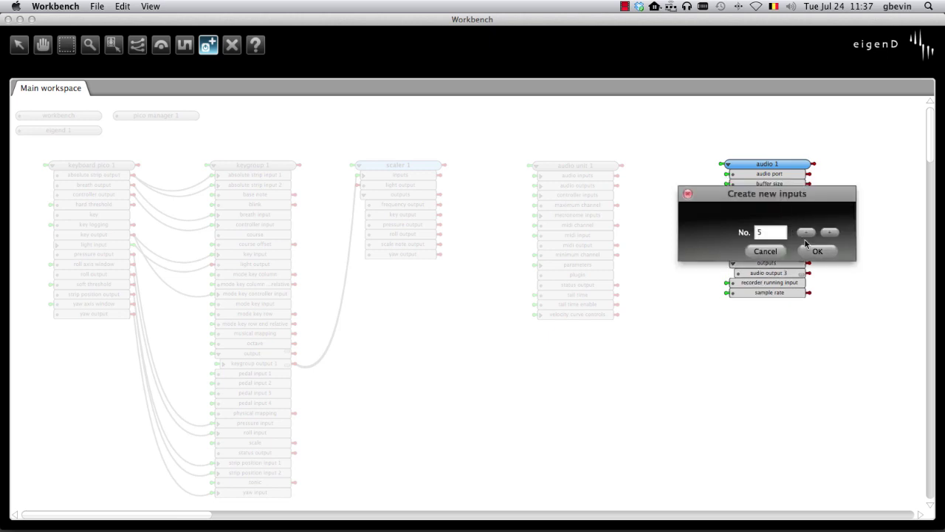
pyautogui.click(817, 248)
pyautogui.click(779, 205)
pyautogui.click(809, 255)
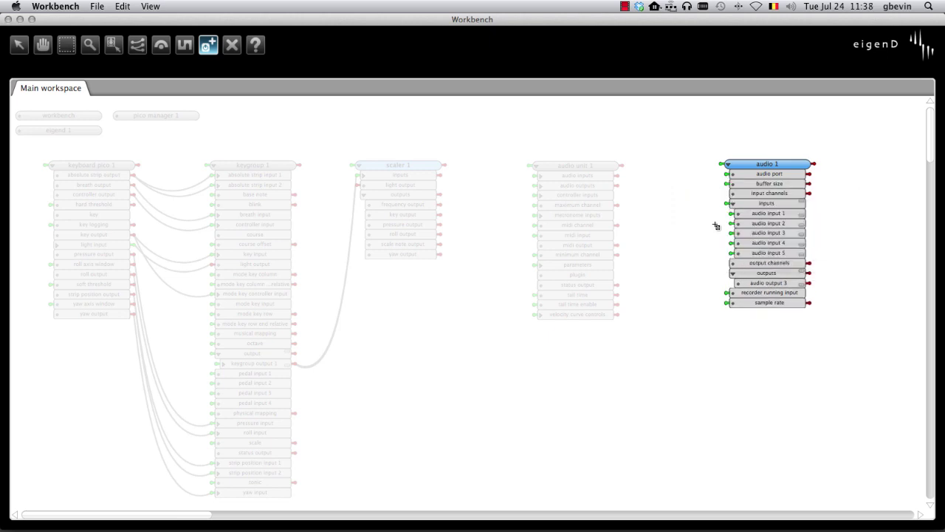
# Draw a long horizontal cable duct above audio unit 1 and audio 1, and deselect audio 1.
pyautogui.click(186, 46)
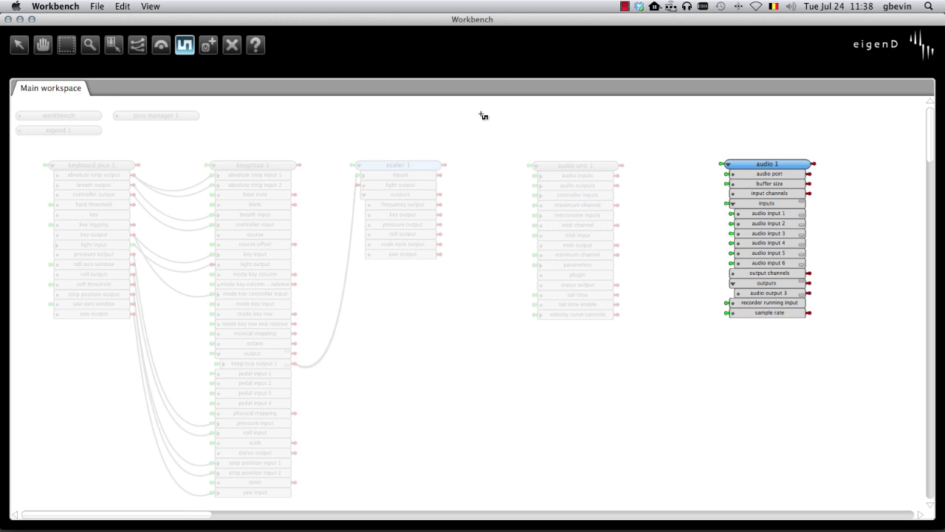
pyautogui.moveTo(491, 115); pyautogui.dragTo(861, 115)
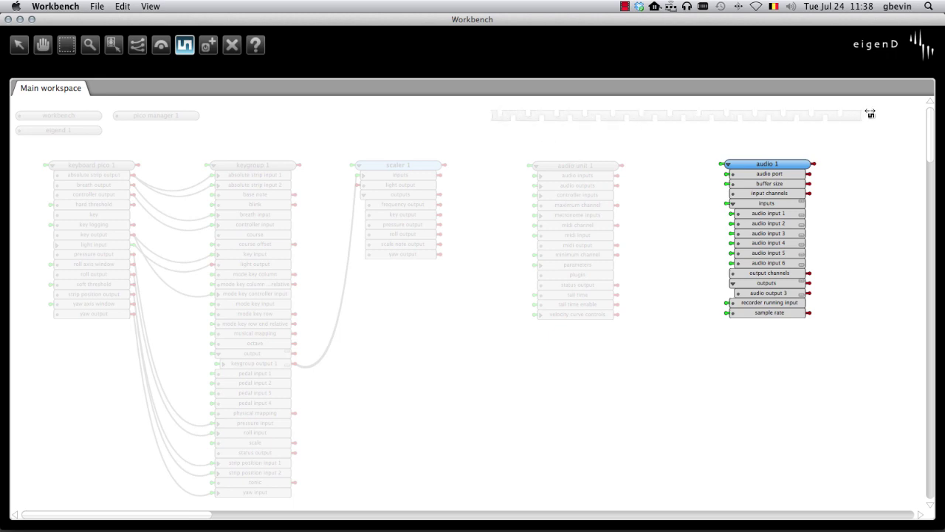
pyautogui.click(19, 44)
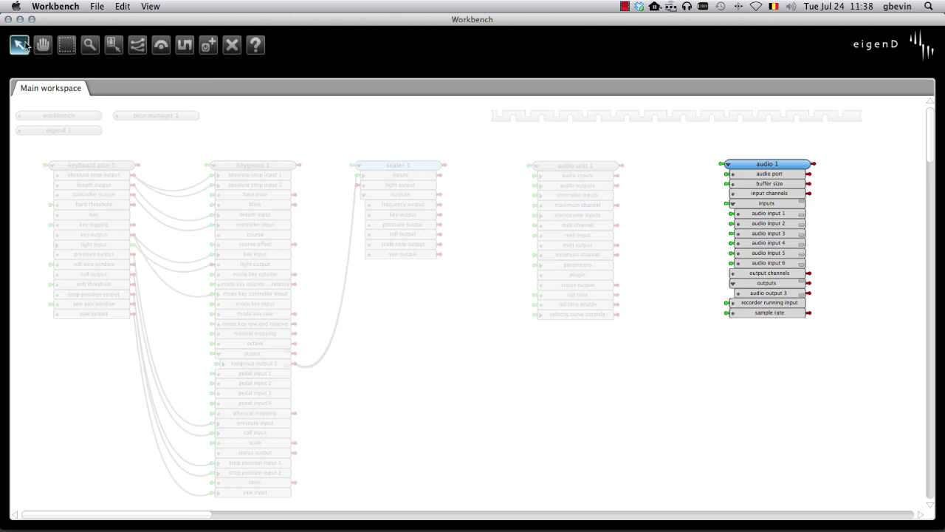
pyautogui.click(377, 374)
# Load the Expert Sleepers SW Voice Controller plugin into audio unit 1 and close its settings.
pyautogui.click(115, 46)
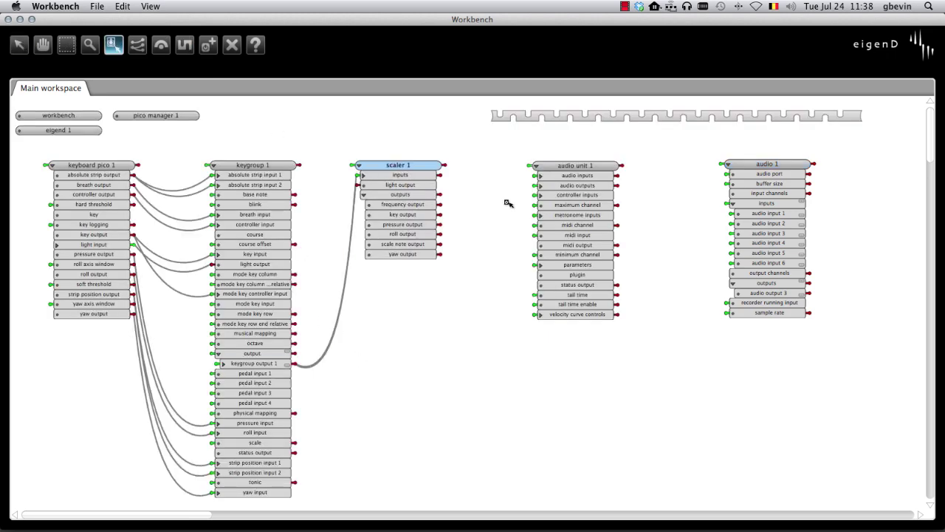
pyautogui.click(591, 164)
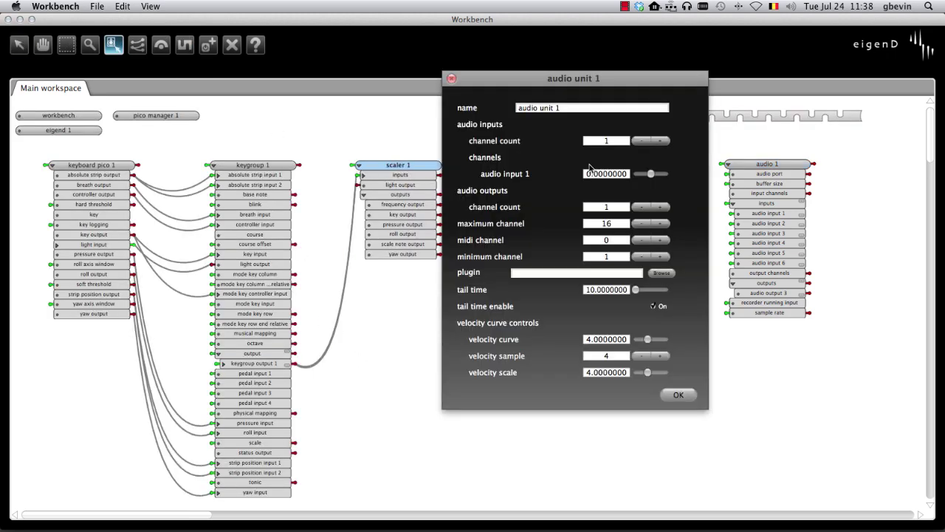
pyautogui.click(661, 273)
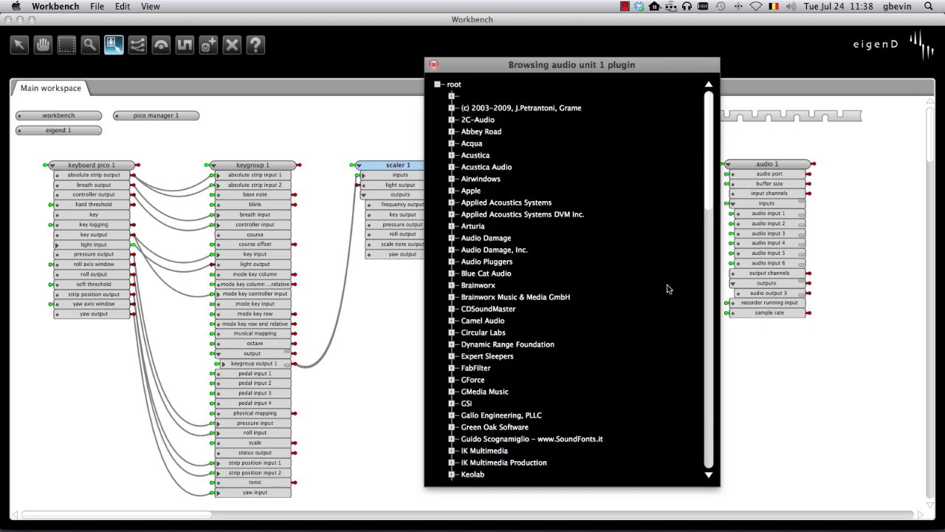
pyautogui.click(452, 356)
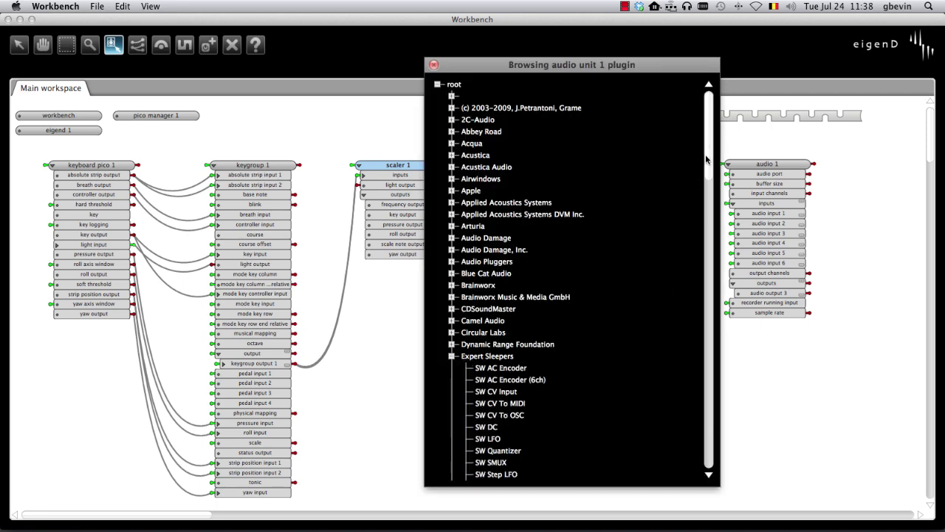
pyautogui.moveTo(705, 159); pyautogui.dragTo(707, 274)
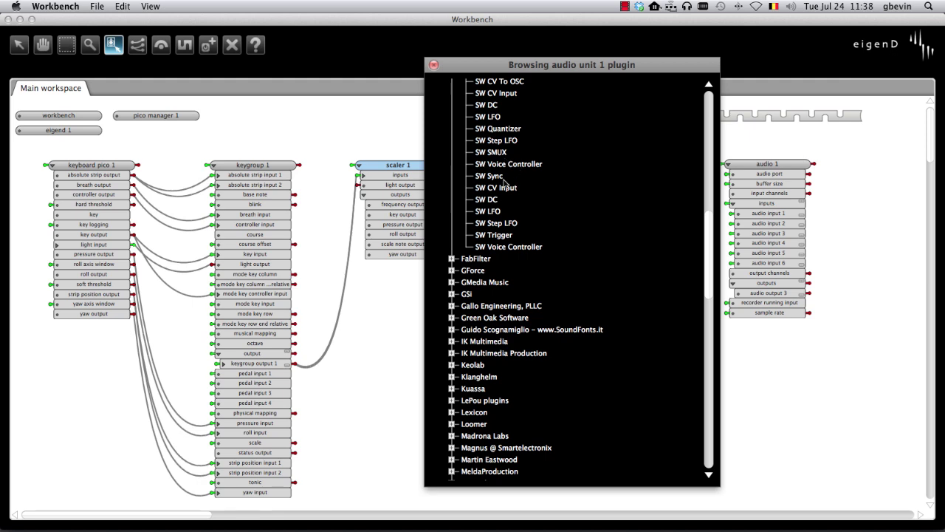
pyautogui.doubleClick(511, 165)
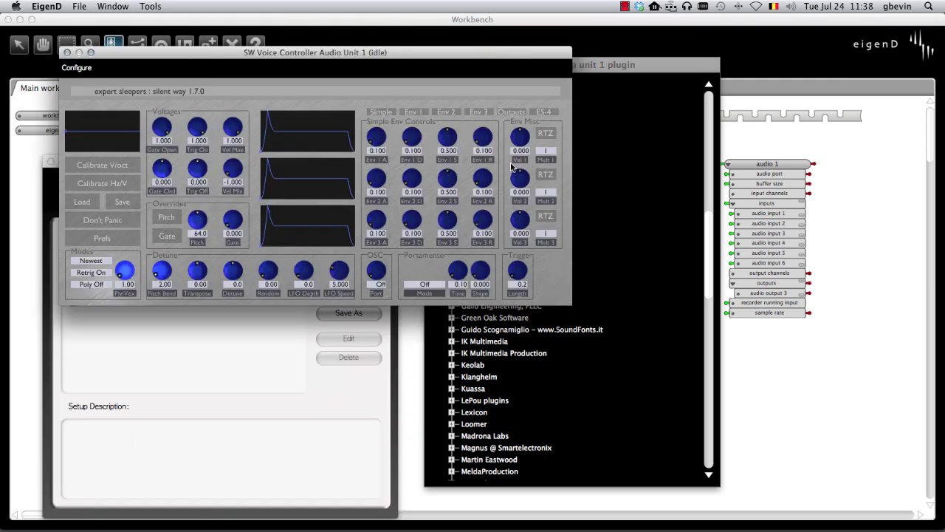
pyautogui.click(590, 65)
pyautogui.click(434, 66)
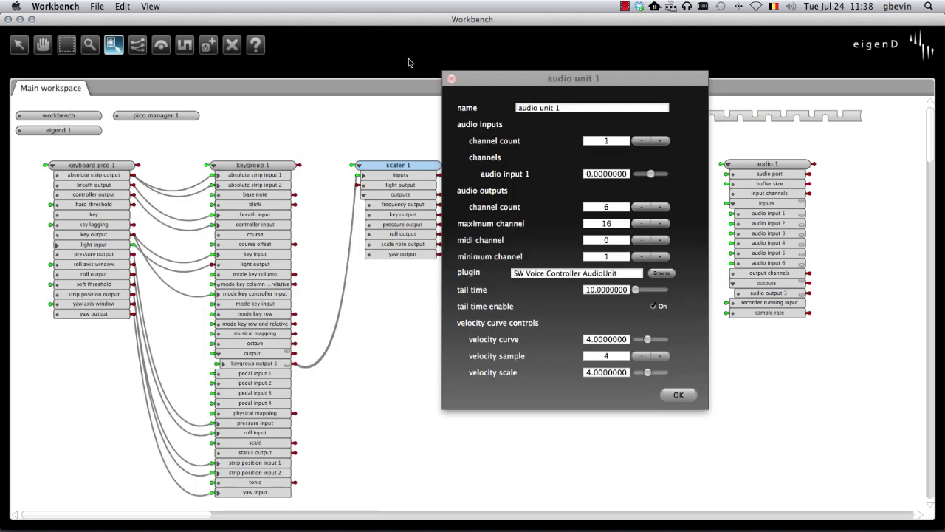
pyautogui.click(452, 79)
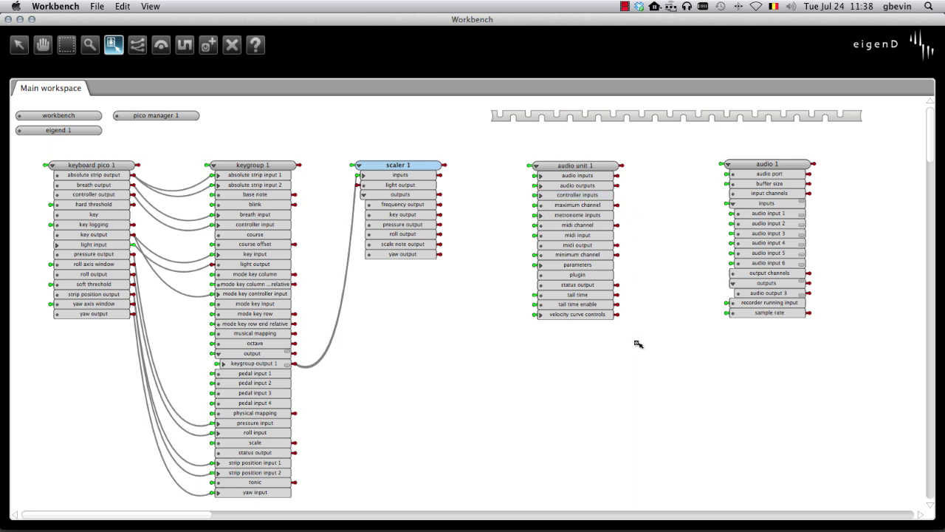
# Switch to EigenD to view the SW Voice Controller window, move it nearer the screen's centre, and return to Workbench.
pyautogui.moveTo(636, 515)
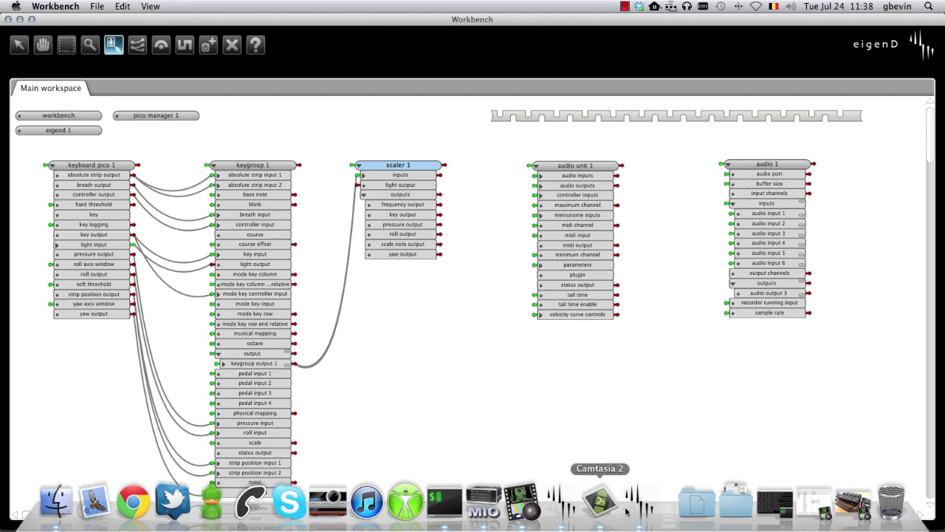
pyautogui.click(561, 504)
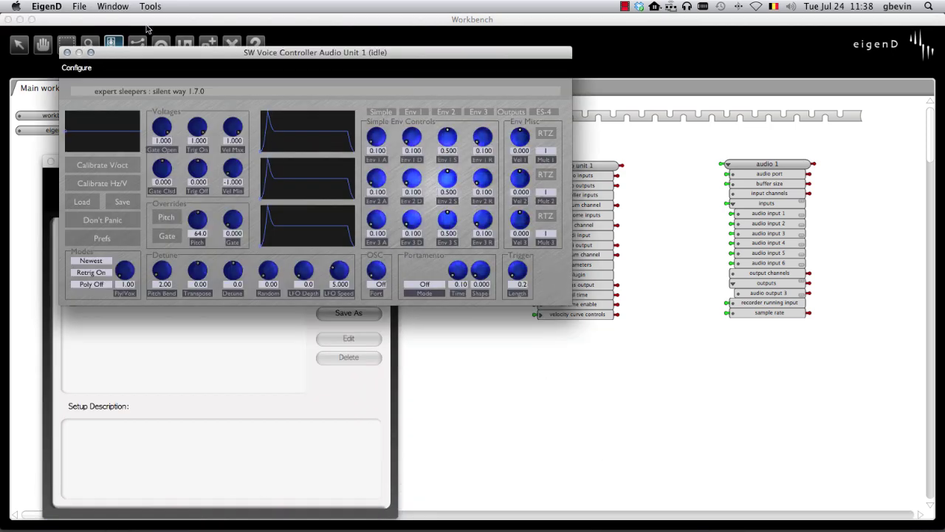
pyautogui.moveTo(168, 56); pyautogui.dragTo(314, 62)
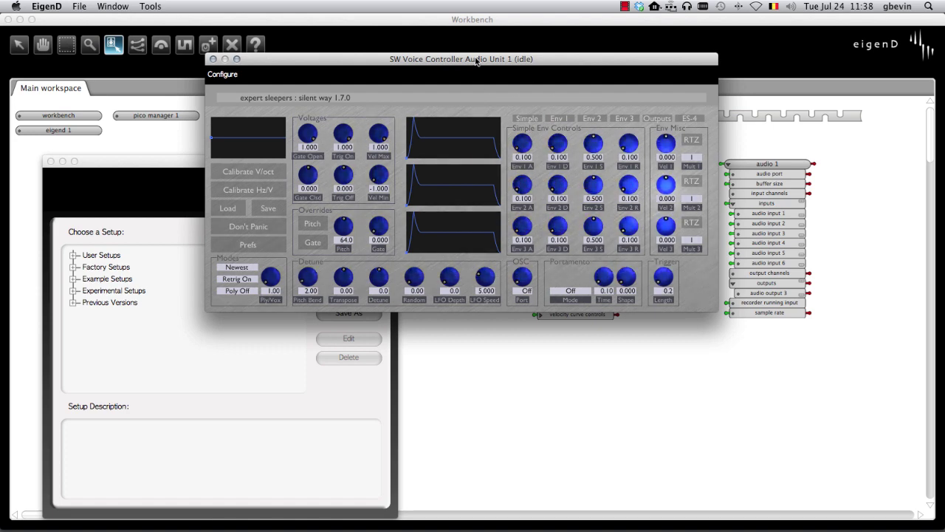
pyautogui.moveTo(475, 60); pyautogui.dragTo(470, 69)
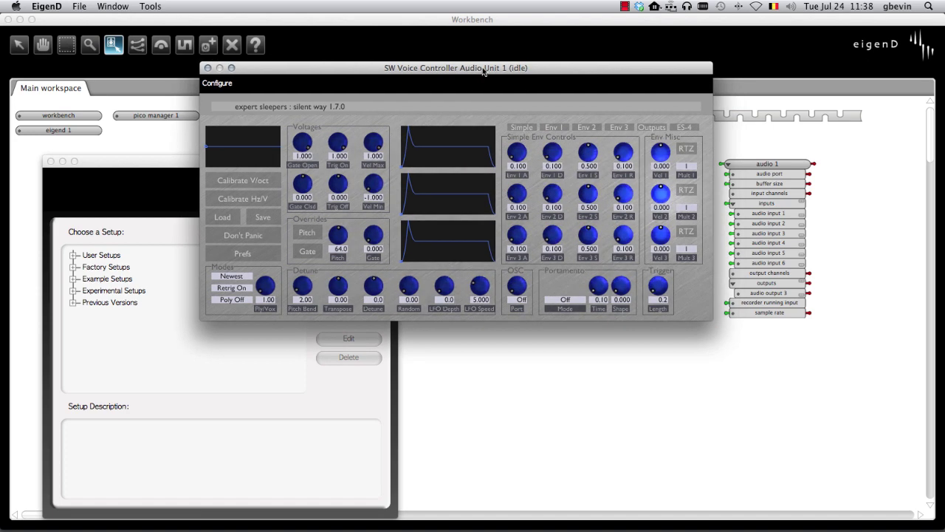
pyautogui.click(489, 22)
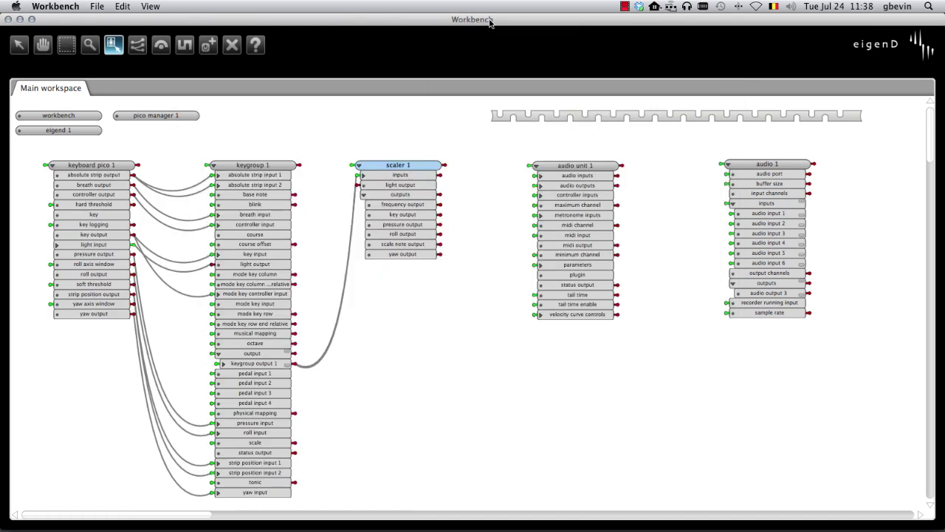
# Expand the channels of both the audio outputs and the audio inputs on audio unit 1.
pyautogui.click(20, 46)
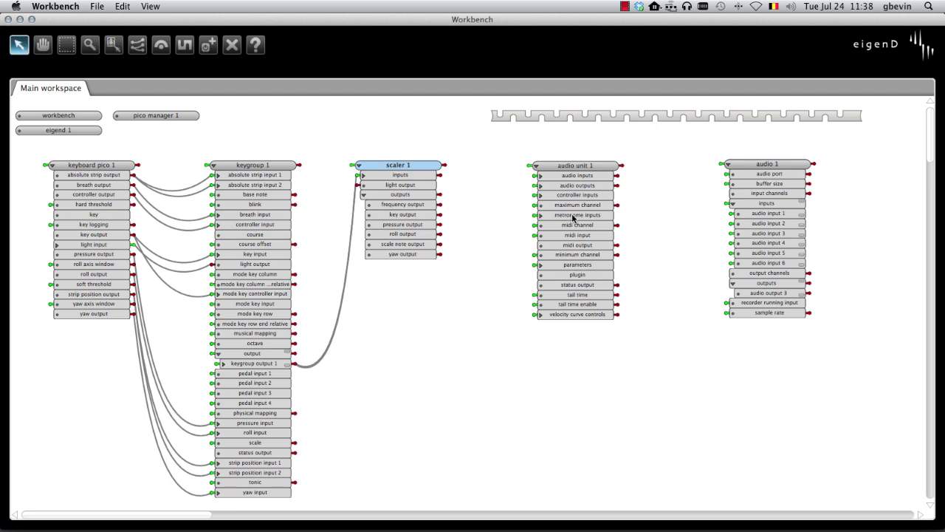
pyautogui.click(541, 185)
pyautogui.click(546, 205)
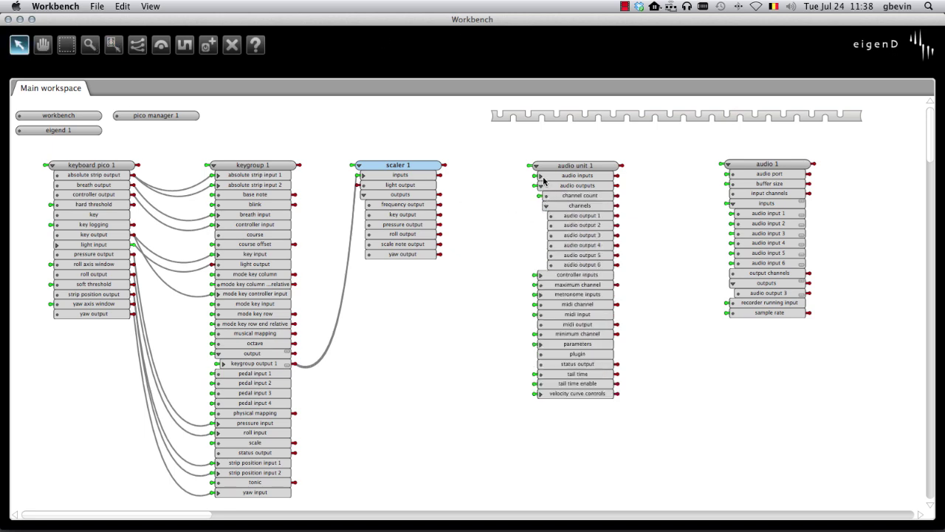
pyautogui.click(542, 176)
pyautogui.click(547, 196)
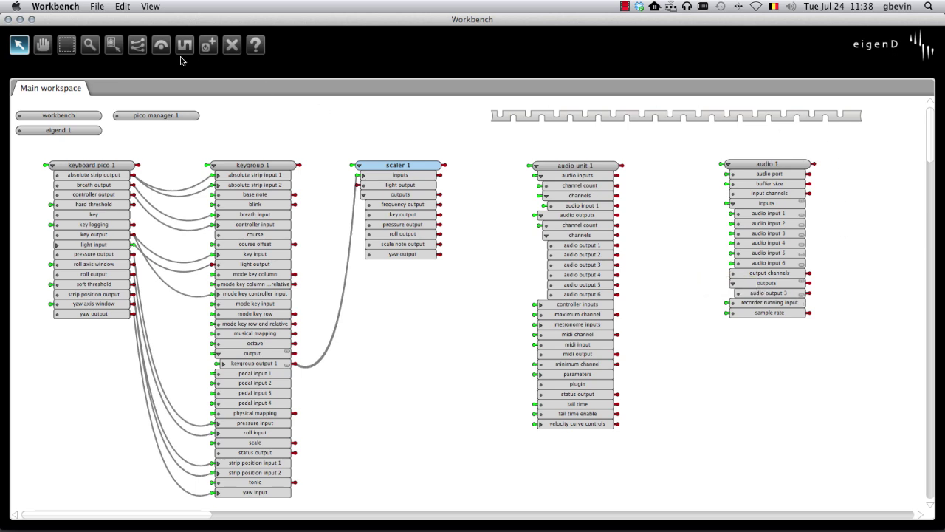
# Wire audio 1's output 3 to audio unit 1's audio input 1, and audio unit 1's outputs 1 and 2 to audio 1's inputs 3 and 4.
pyautogui.click(138, 46)
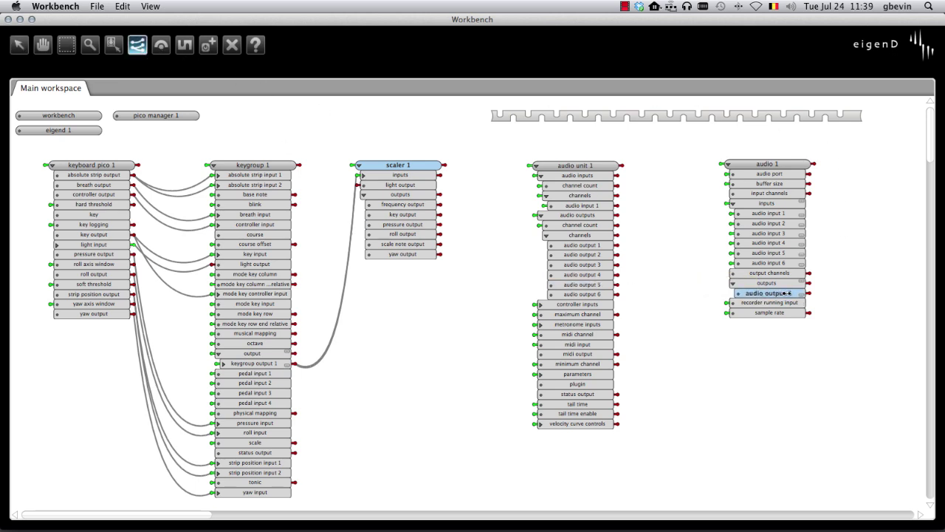
pyautogui.moveTo(785, 293); pyautogui.dragTo(547, 206)
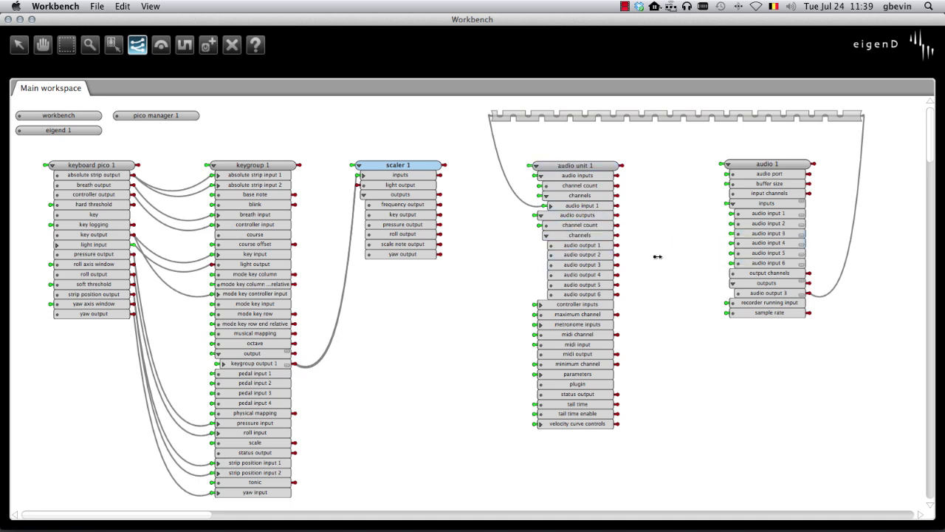
pyautogui.moveTo(615, 246); pyautogui.dragTo(725, 237)
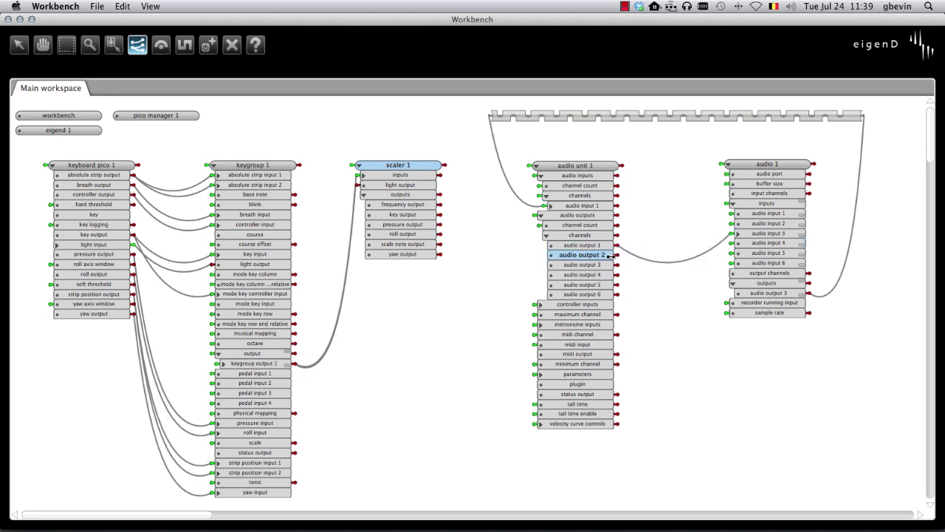
pyautogui.moveTo(600, 255); pyautogui.dragTo(768, 243)
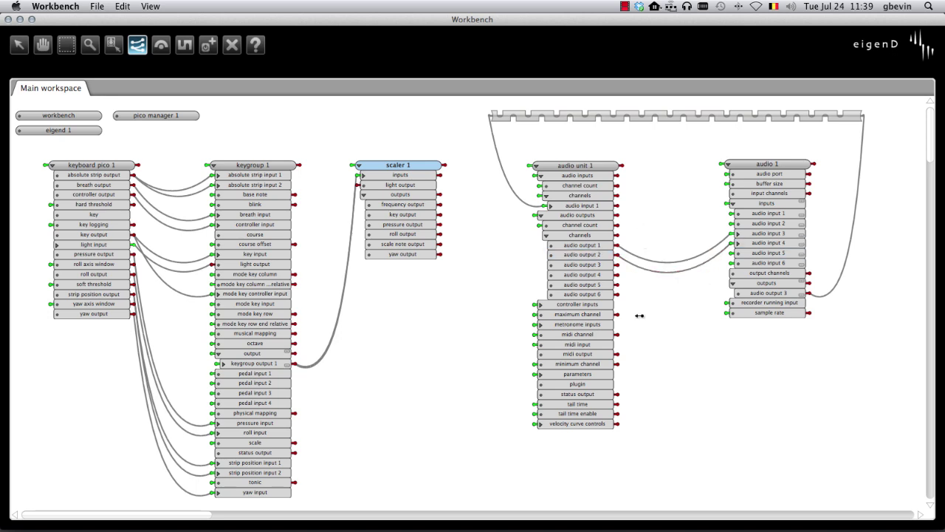
# Switch to EigenD and move the SW Voice Controller window below the cable duct to inspect its controls.
pyautogui.click(570, 506)
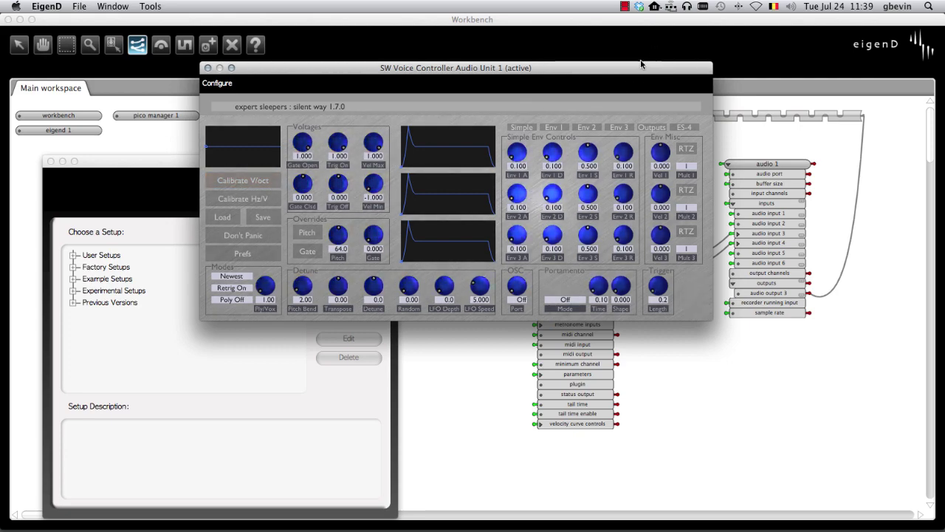
pyautogui.moveTo(641, 65); pyautogui.dragTo(604, 250)
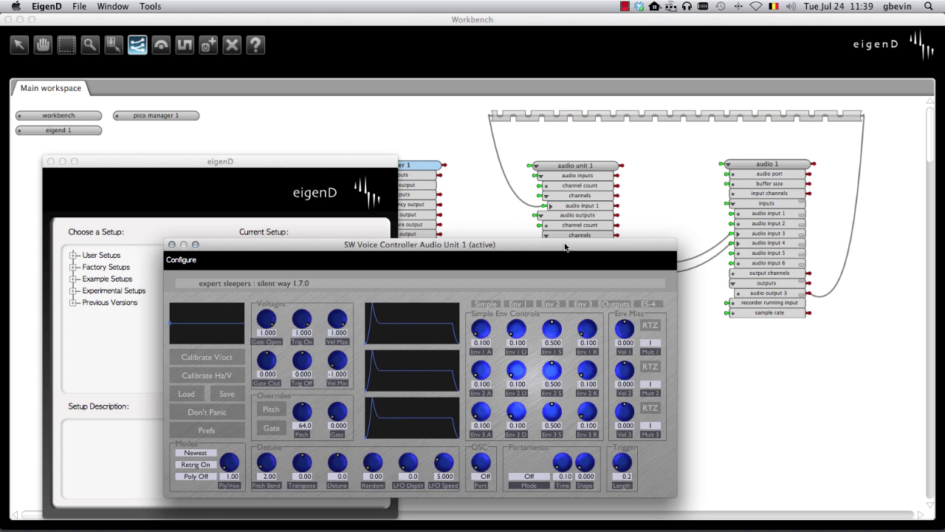
pyautogui.moveTo(564, 247); pyautogui.dragTo(592, 197)
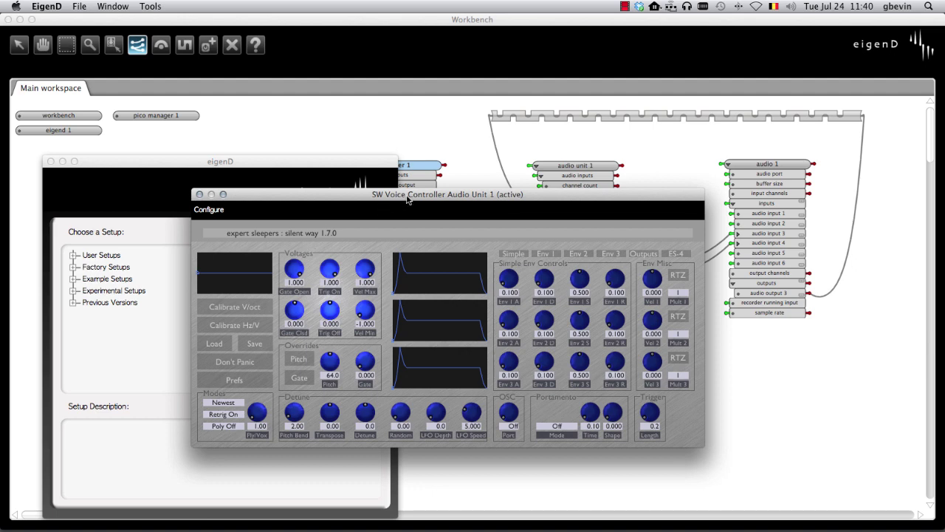
# Move the SW Voice Controller window up, show MIO Console's meters behind it, and run the plugin's V/oct calibration.
pyautogui.moveTo(407, 198); pyautogui.dragTo(420, 176)
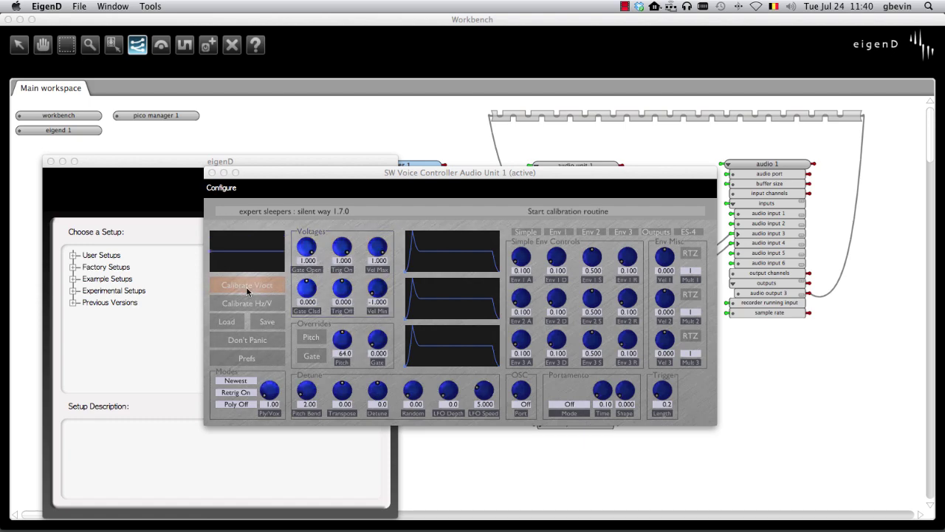
pyautogui.click(481, 502)
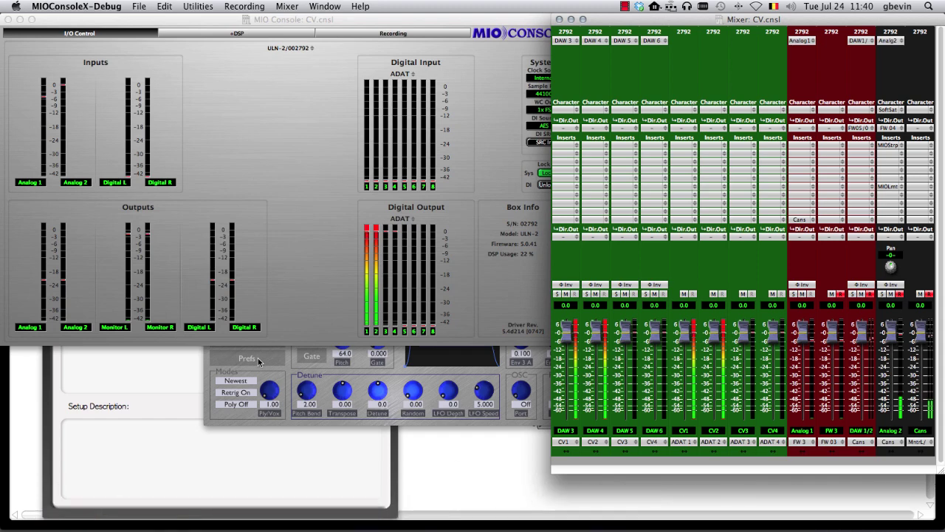
pyautogui.click(347, 373)
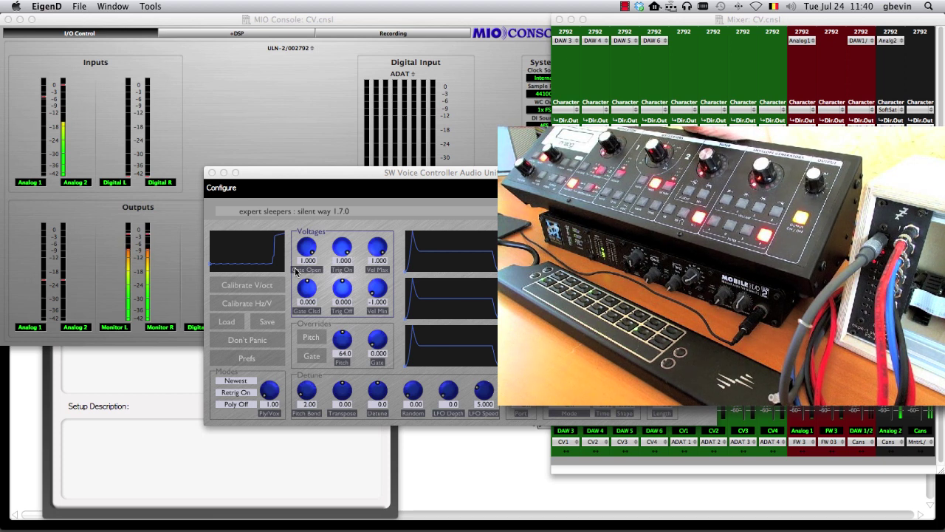
pyautogui.click(231, 287)
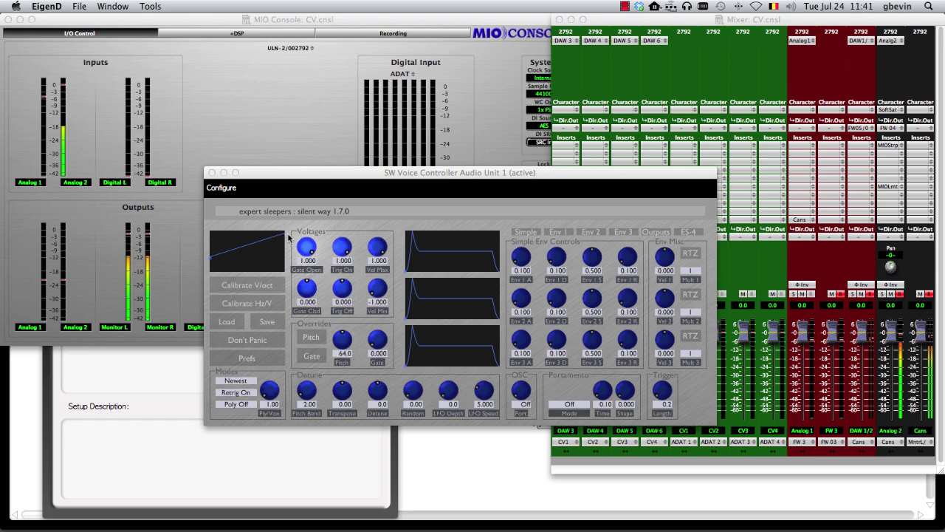
# Switch to Workbench, wire scaler 1's outputs to audio unit 1's controller inputs, and expand the controller inputs.
pyautogui.click(462, 464)
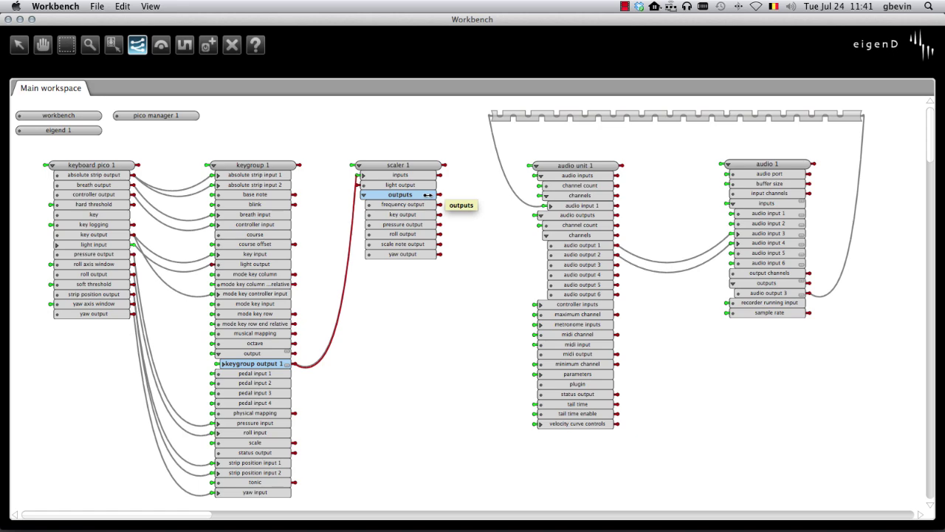
pyautogui.moveTo(426, 195); pyautogui.dragTo(537, 304)
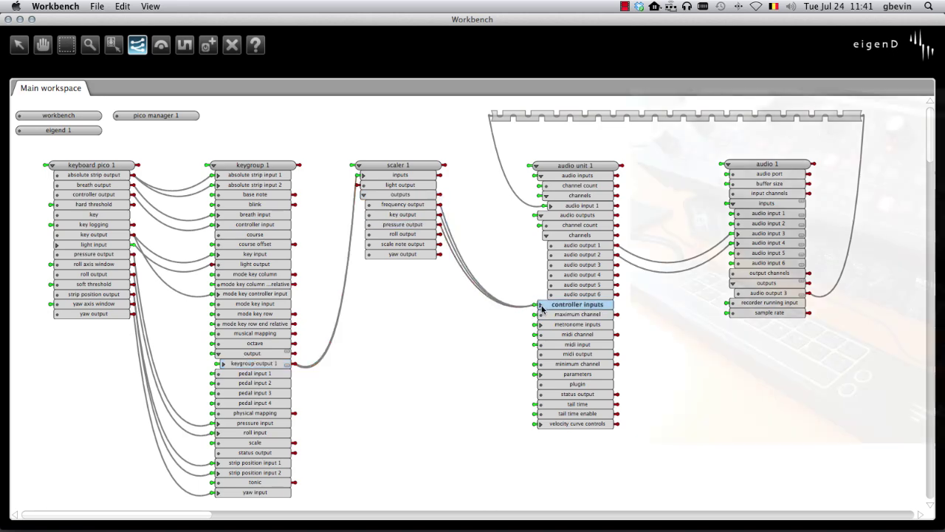
pyautogui.click(540, 305)
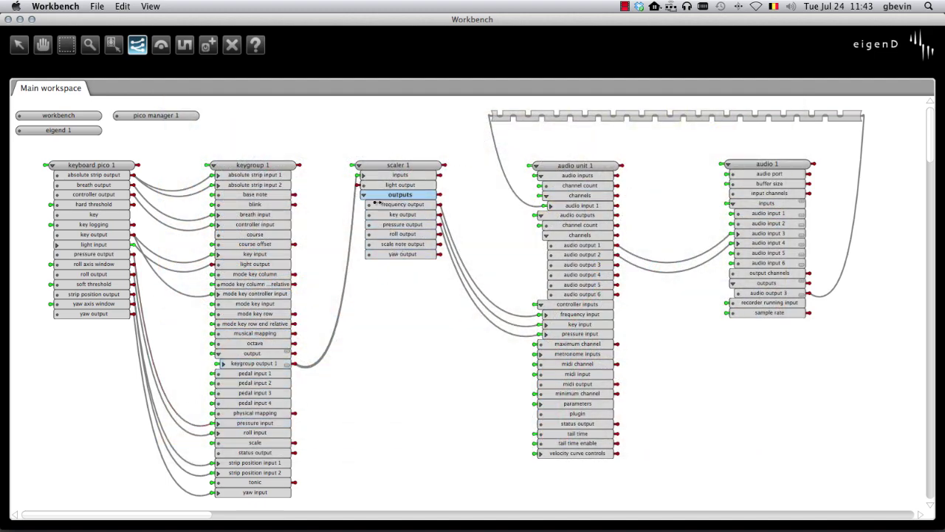
# Expand scaler 1's inputs and keygroup 1's keygroup output 1, then move scaler 1 down and away from keygroup 1.
pyautogui.click(364, 177)
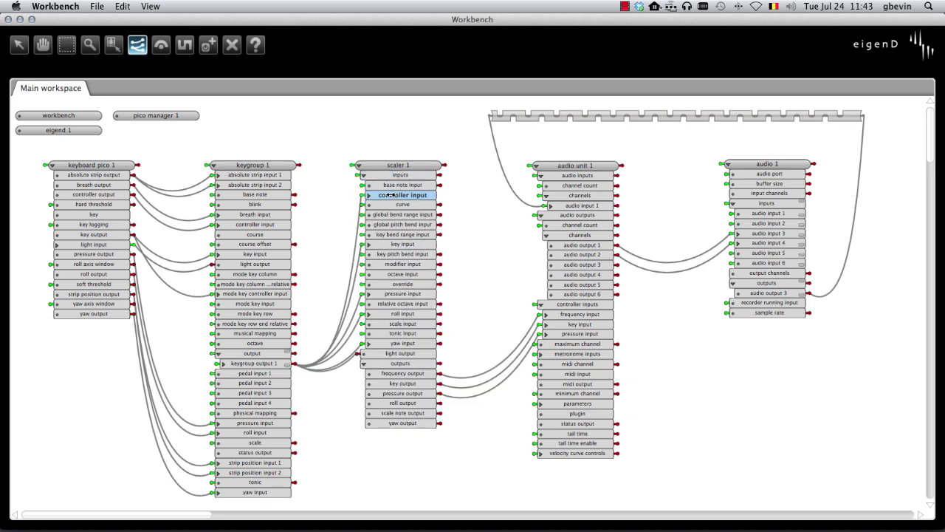
pyautogui.click(221, 364)
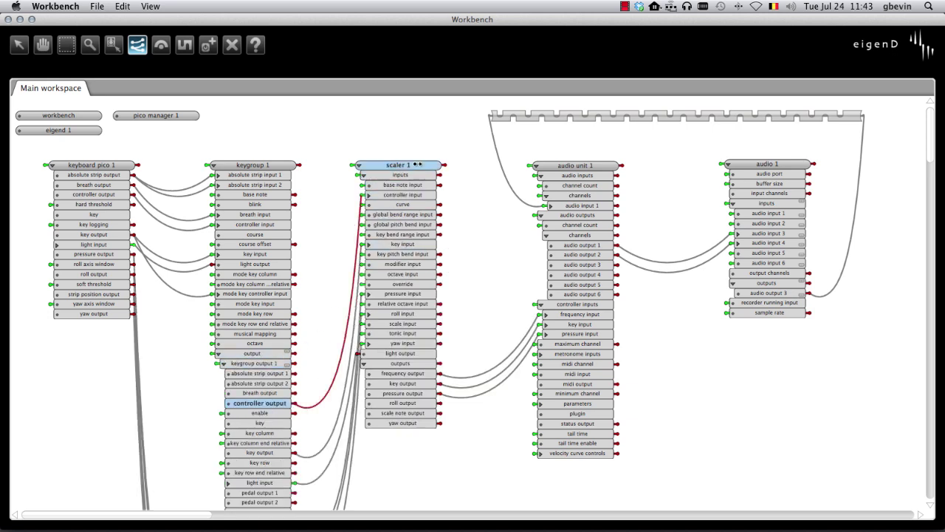
pyautogui.click(42, 45)
pyautogui.moveTo(399, 165); pyautogui.dragTo(425, 228)
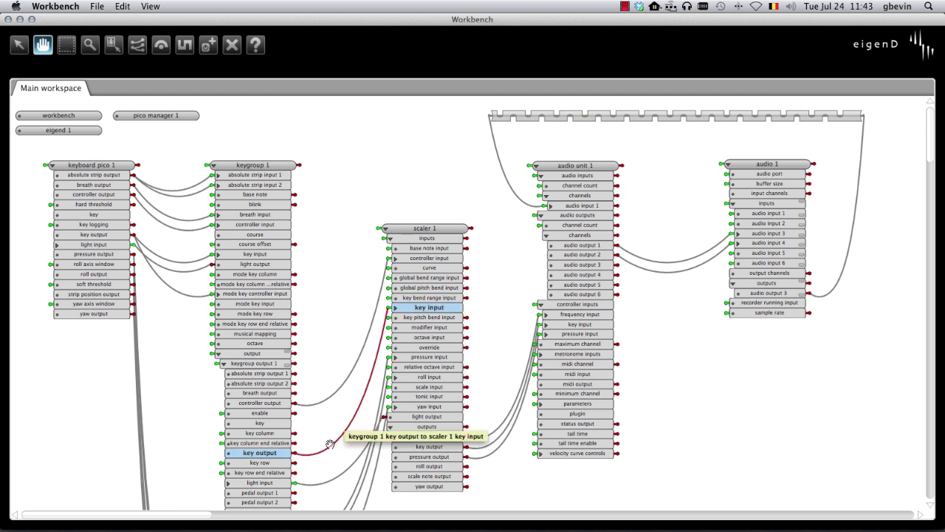
# Move keygroup 1 up and examine the individual connections from keygroup output 1 to scaler 1's inputs.
pyautogui.click(139, 47)
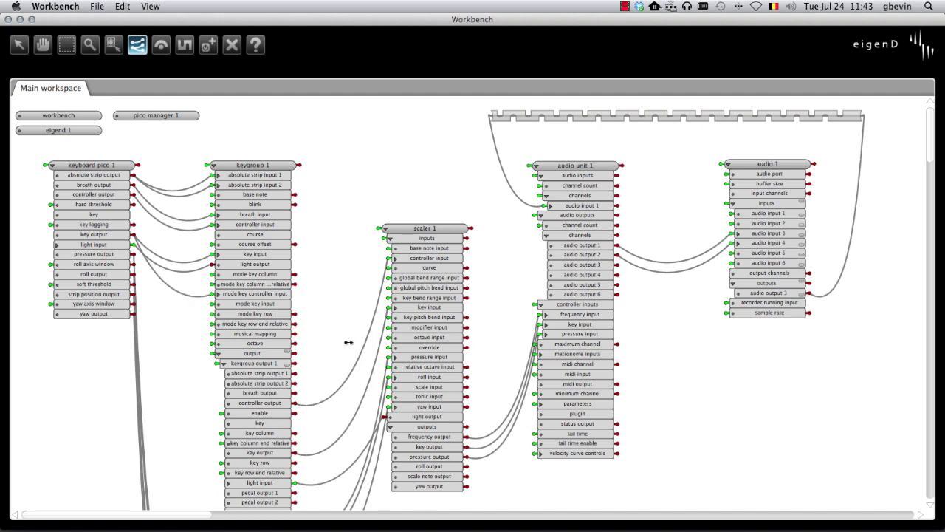
pyautogui.click(43, 45)
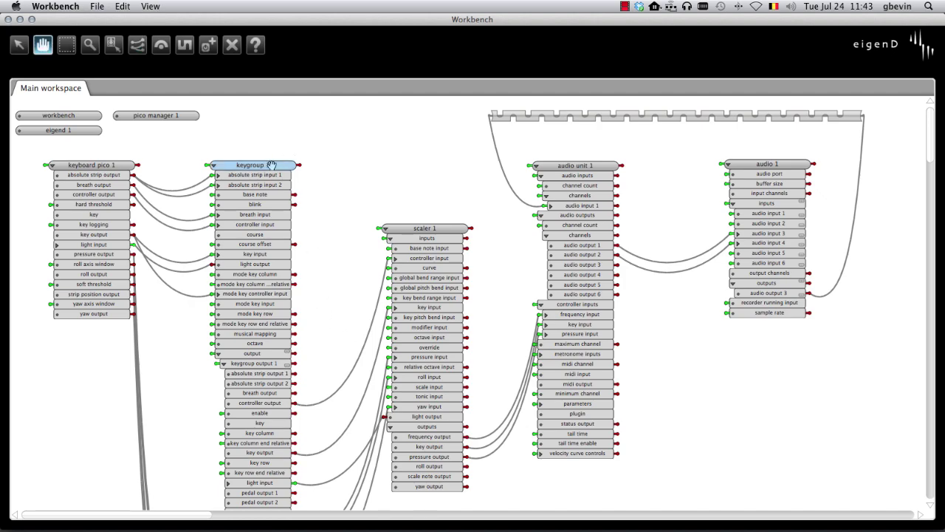
pyautogui.moveTo(263, 165); pyautogui.dragTo(267, 102)
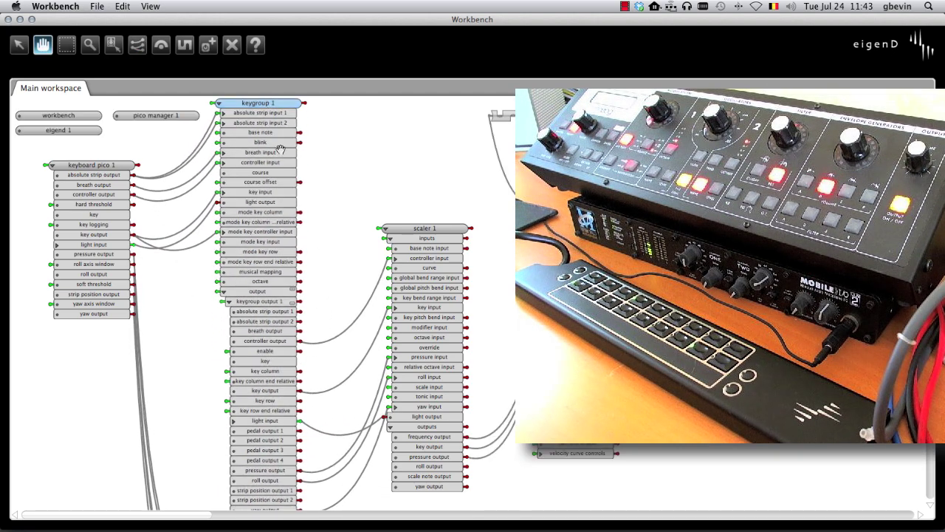
pyautogui.click(139, 46)
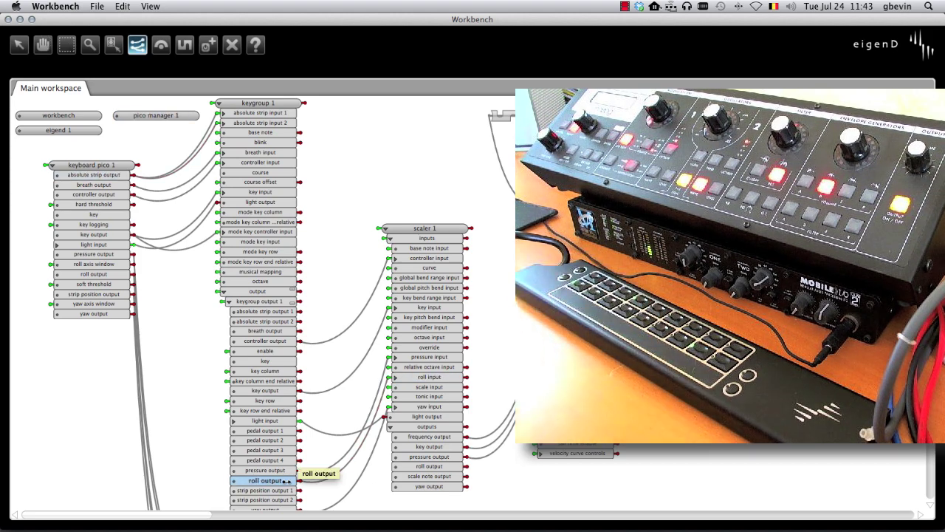
pyautogui.moveTo(323, 448); pyautogui.dragTo(384, 325)
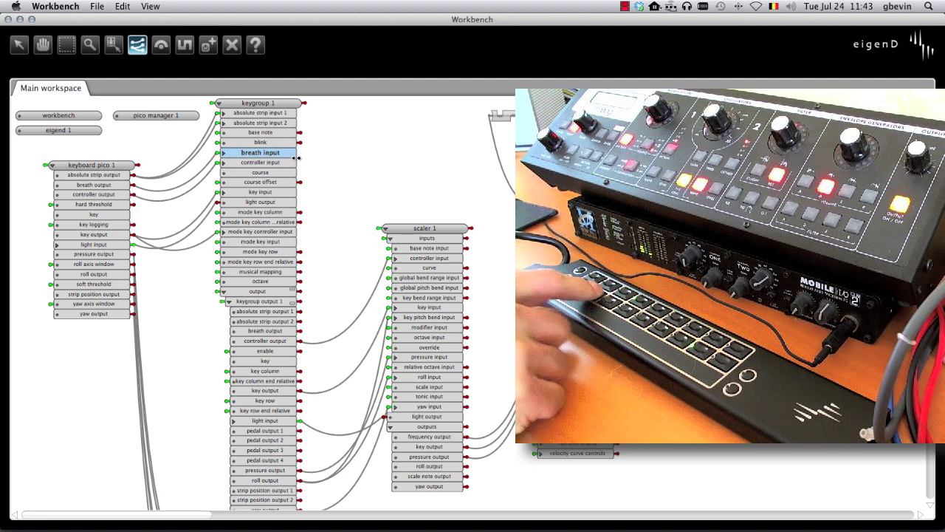
# Collapse keygroup 1's output and move keygroup 1 and scaler 1 back level with keyboard pico 1.
pyautogui.click(19, 45)
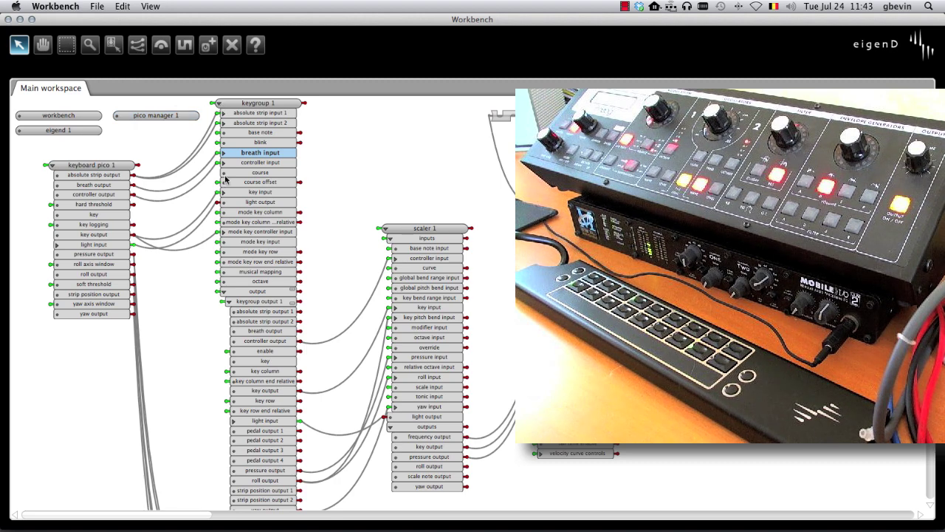
pyautogui.click(224, 292)
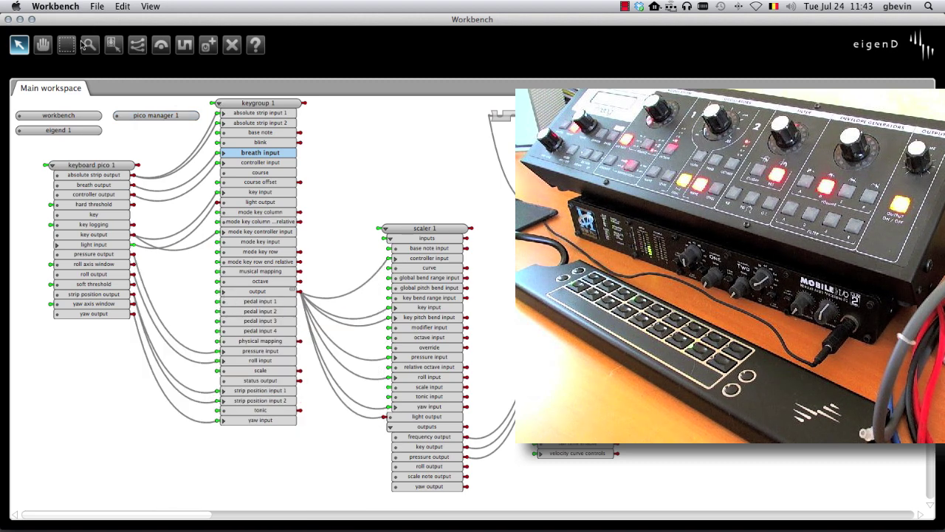
pyautogui.click(43, 45)
pyautogui.moveTo(255, 102); pyautogui.dragTo(250, 160)
pyautogui.click(436, 228)
pyautogui.moveTo(436, 228); pyautogui.dragTo(416, 197)
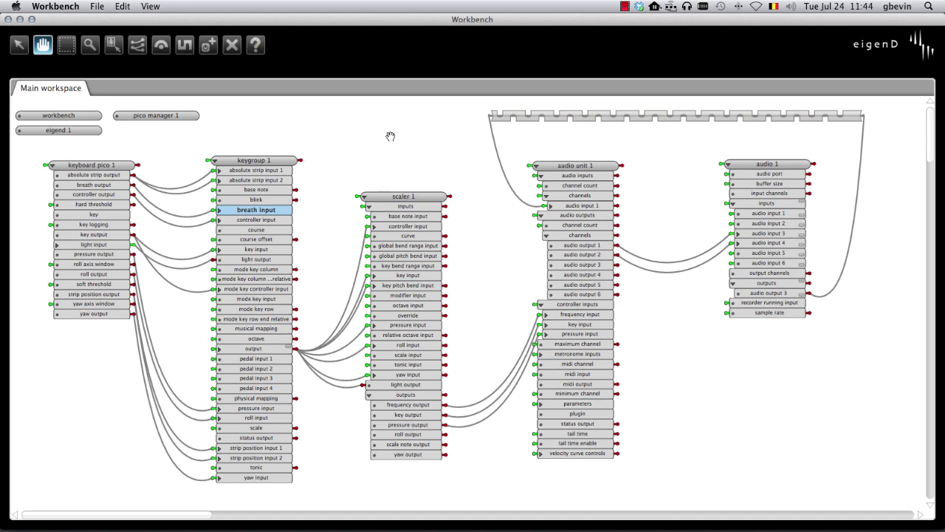
pyautogui.moveTo(389, 195); pyautogui.dragTo(381, 163)
# Collapse audio unit 1 and place it below the cable duct, between scaler 1 and audio 1.
pyautogui.moveTo(564, 162); pyautogui.dragTo(591, 159)
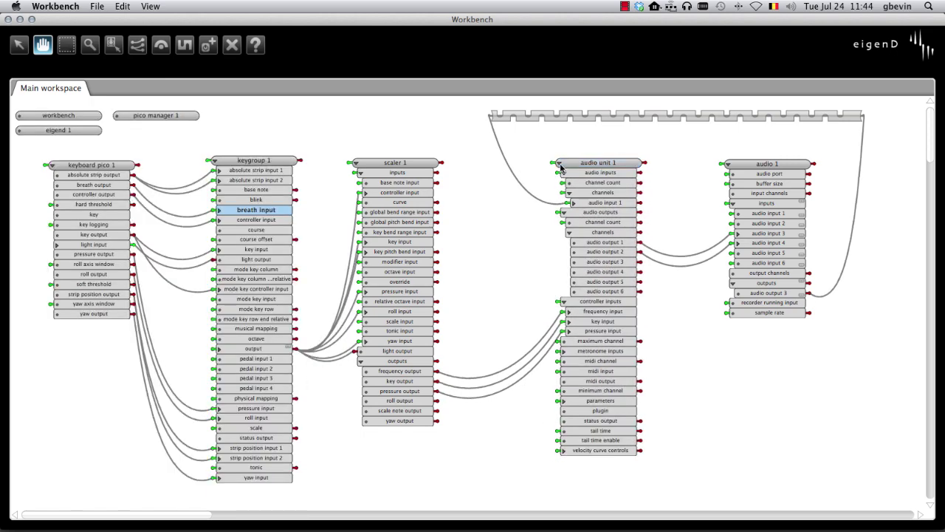
pyautogui.click(559, 164)
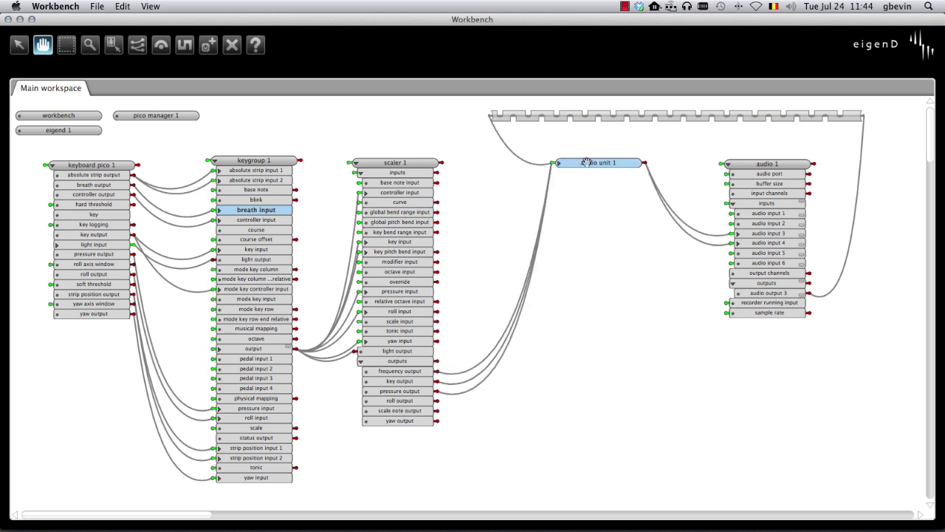
pyautogui.moveTo(583, 160); pyautogui.dragTo(588, 168)
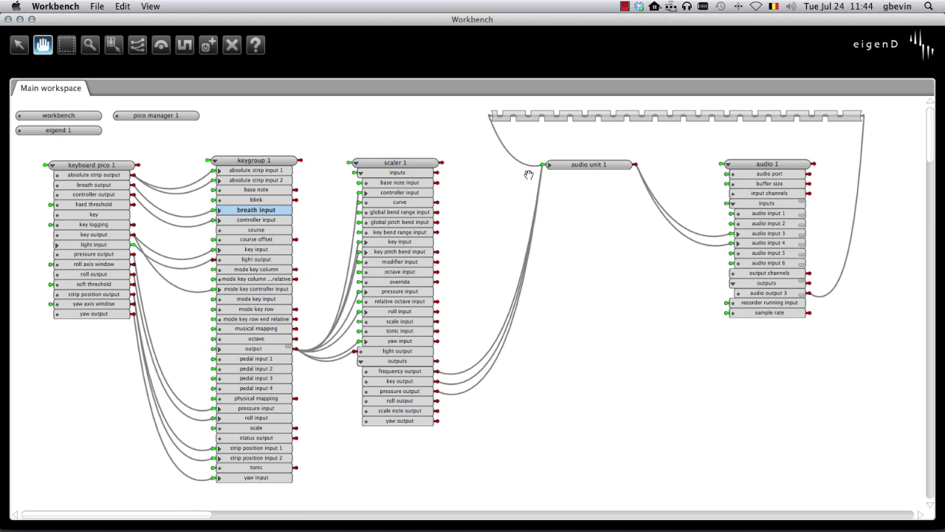
# Create two Ranger agents, numbered 1 and 2, in the empty area below audio unit 1.
pyautogui.click(210, 47)
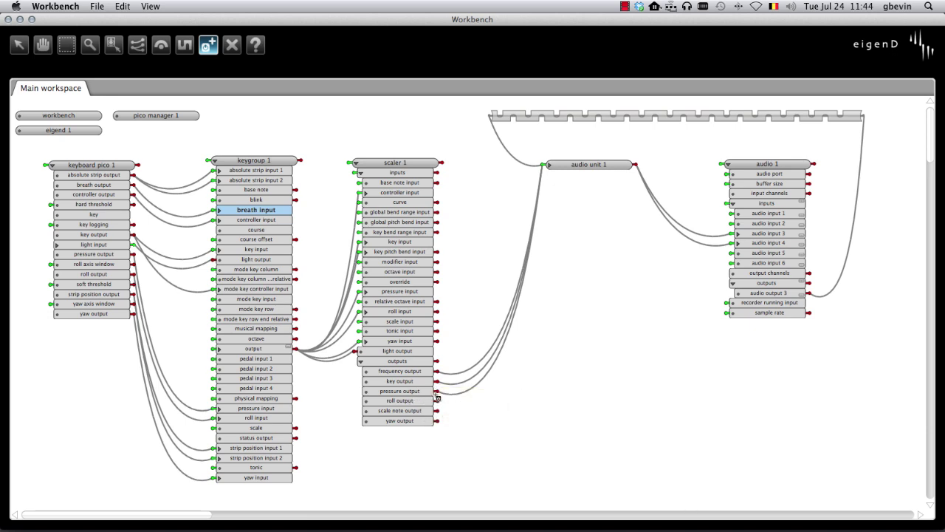
pyautogui.click(565, 335)
pyautogui.moveTo(641, 281); pyautogui.dragTo(640, 315)
pyautogui.click(528, 278)
pyautogui.click(623, 452)
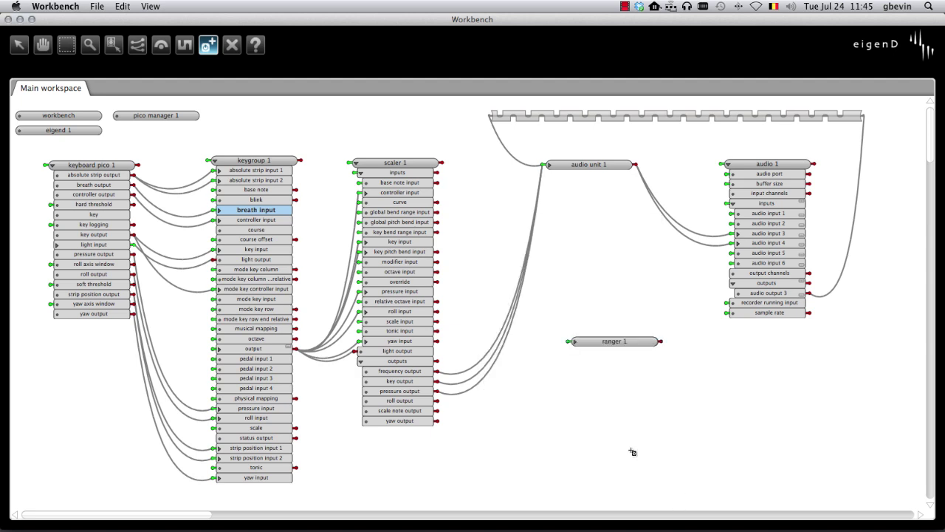
pyautogui.click(584, 365)
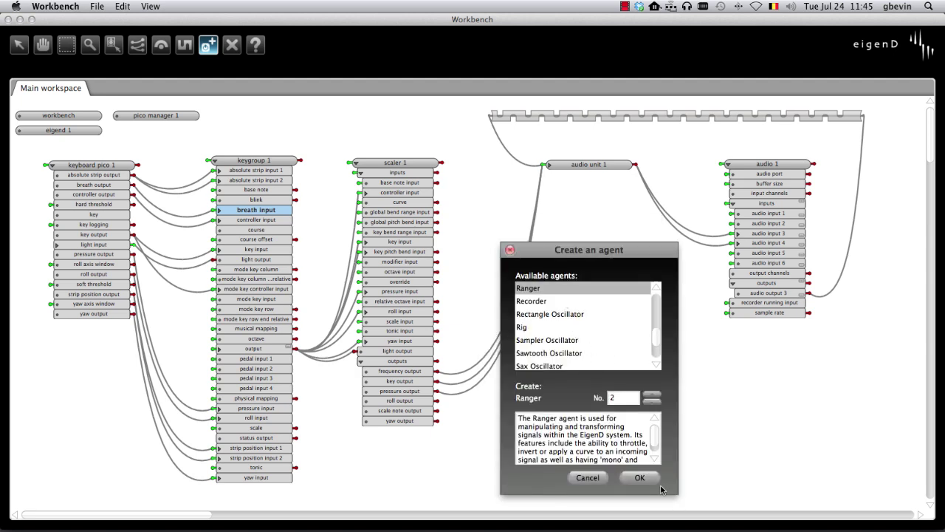
pyautogui.click(639, 478)
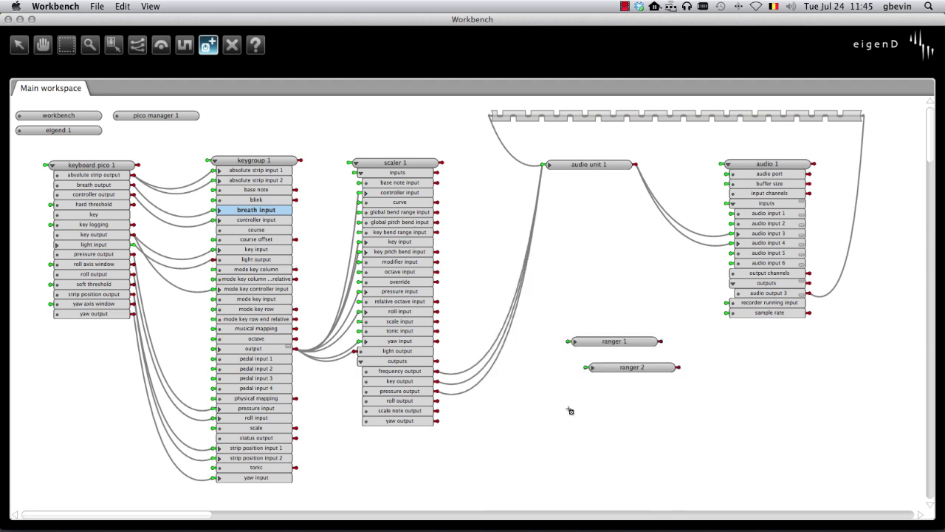
# Expand ranger 2 and wire its output to audio 1's audio input 6.
pyautogui.click(22, 49)
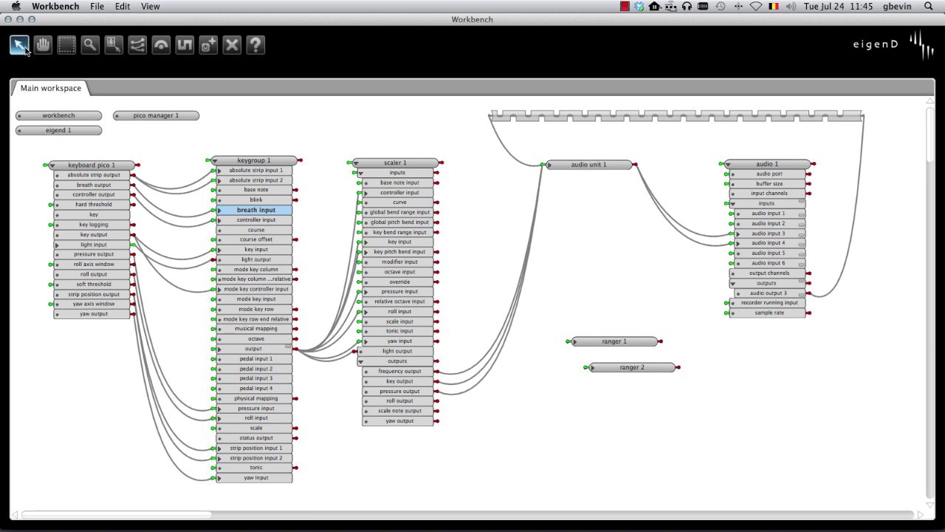
pyautogui.click(593, 370)
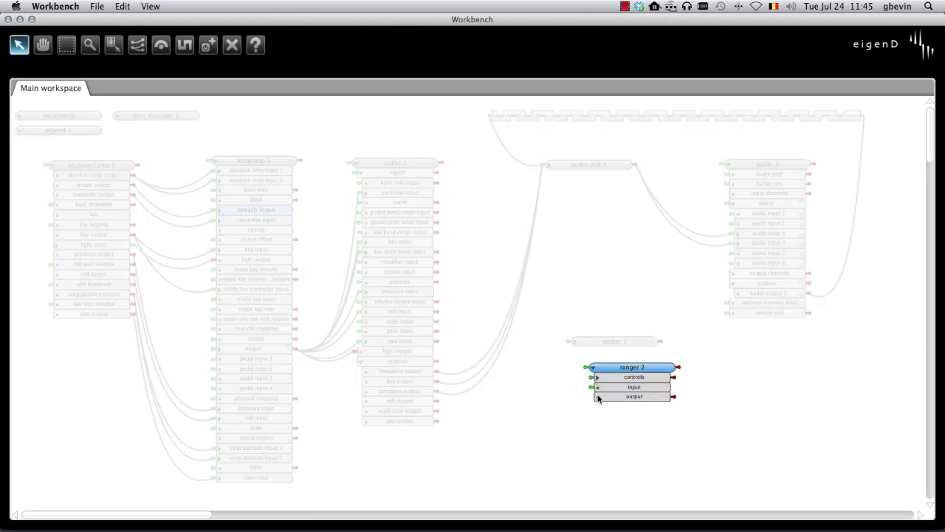
pyautogui.click(137, 45)
pyautogui.moveTo(660, 400); pyautogui.dragTo(742, 263)
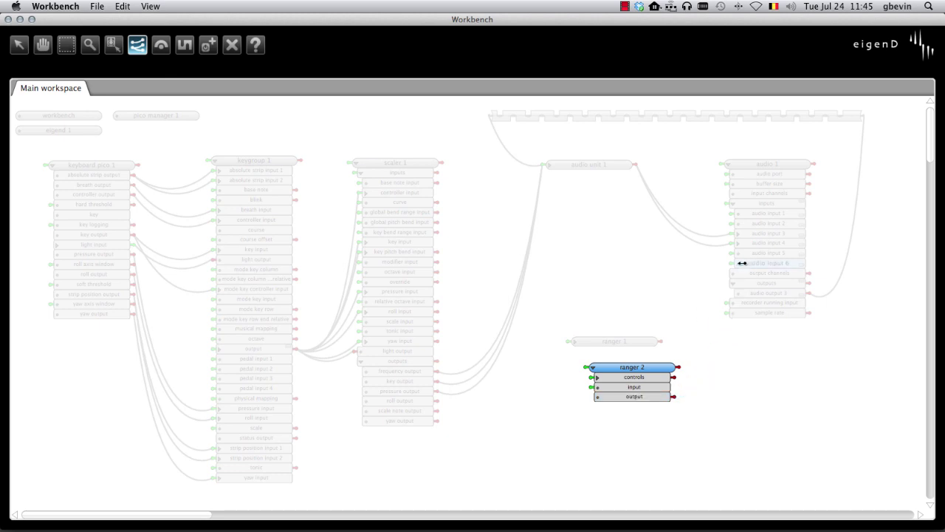
# Move ranger 1 up above ranger 2, expand it, and wire its output to audio 1's audio input 5.
pyautogui.click(45, 46)
pyautogui.moveTo(606, 349); pyautogui.dragTo(595, 287)
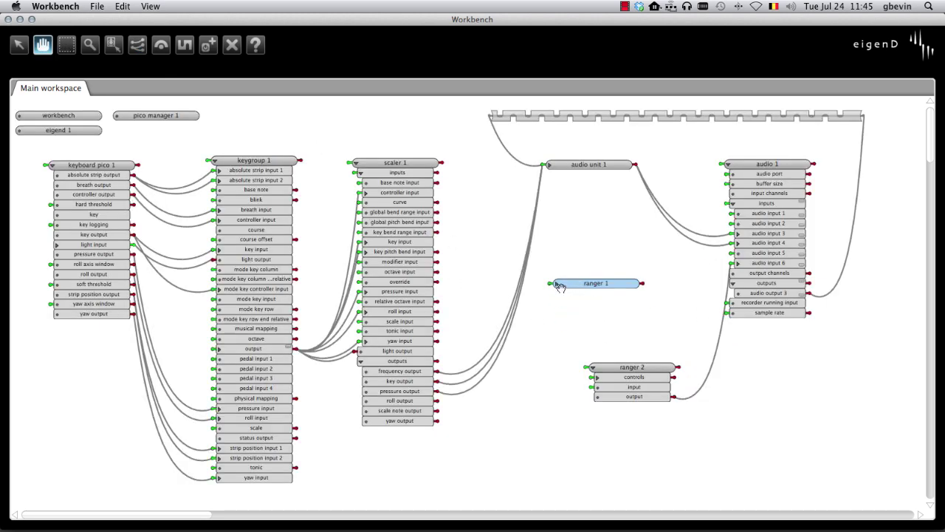
pyautogui.click(557, 284)
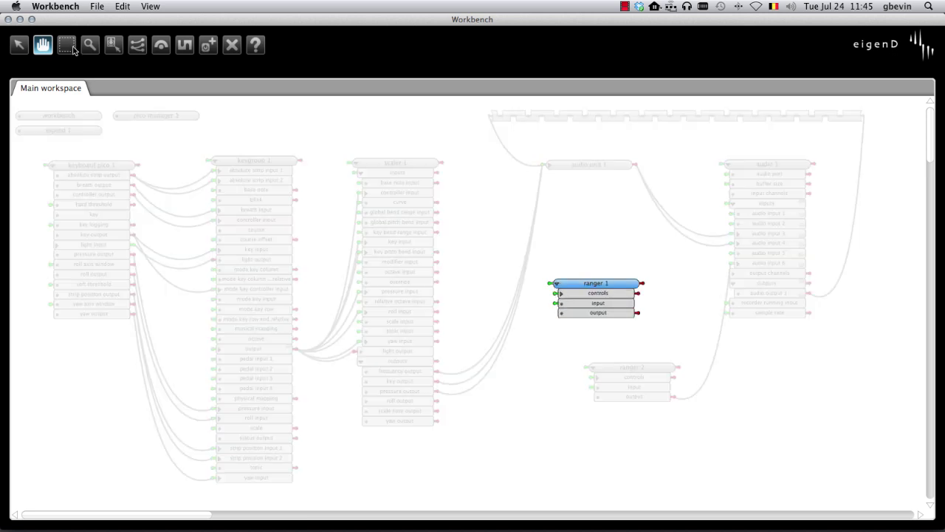
pyautogui.click(133, 47)
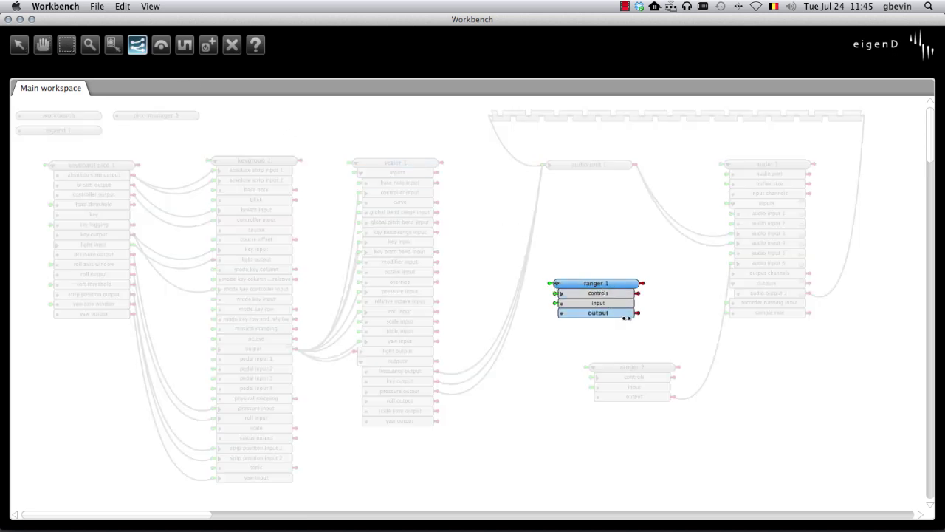
pyautogui.moveTo(626, 313); pyautogui.dragTo(735, 258)
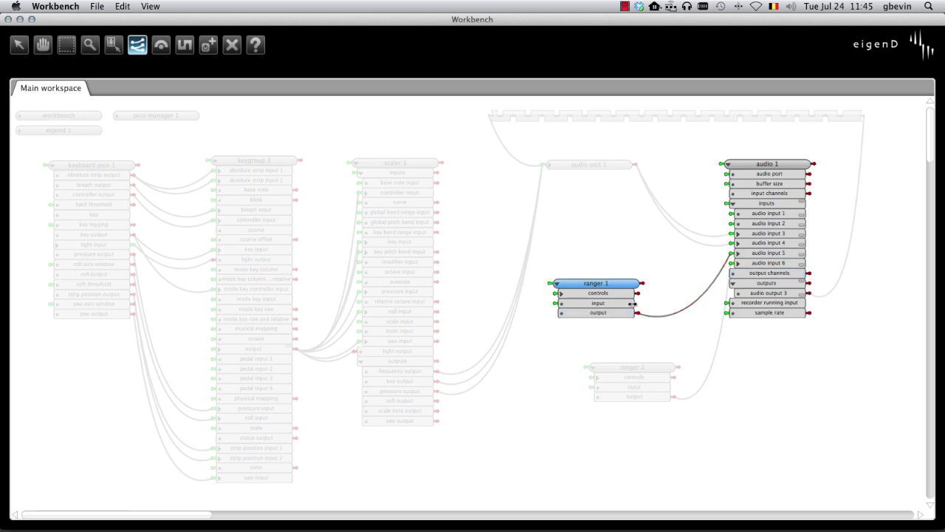
# Move ranger 2 and ranger 1 further down beside scaler 1's outputs and get ready to make connections.
pyautogui.click(21, 46)
pyautogui.click(680, 257)
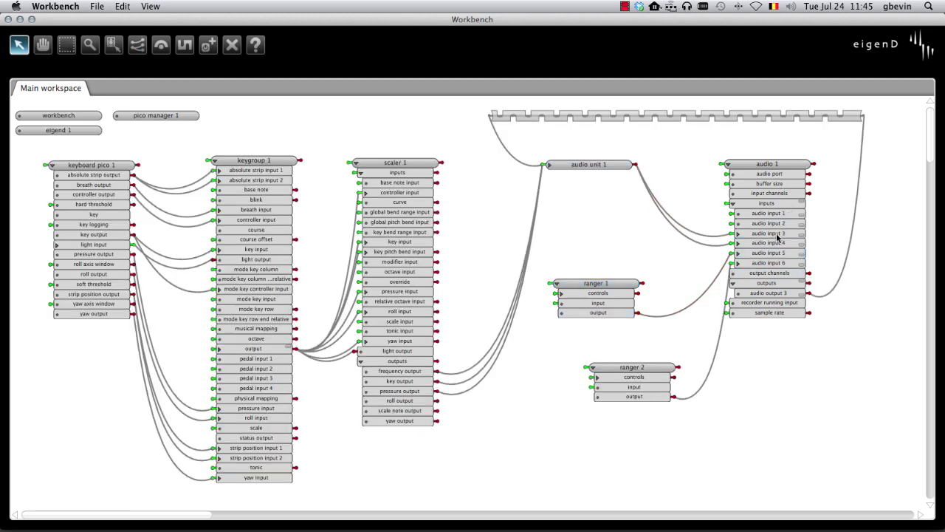
pyautogui.click(762, 166)
pyautogui.click(48, 47)
pyautogui.moveTo(628, 367); pyautogui.dragTo(632, 399)
pyautogui.moveTo(595, 282); pyautogui.dragTo(599, 344)
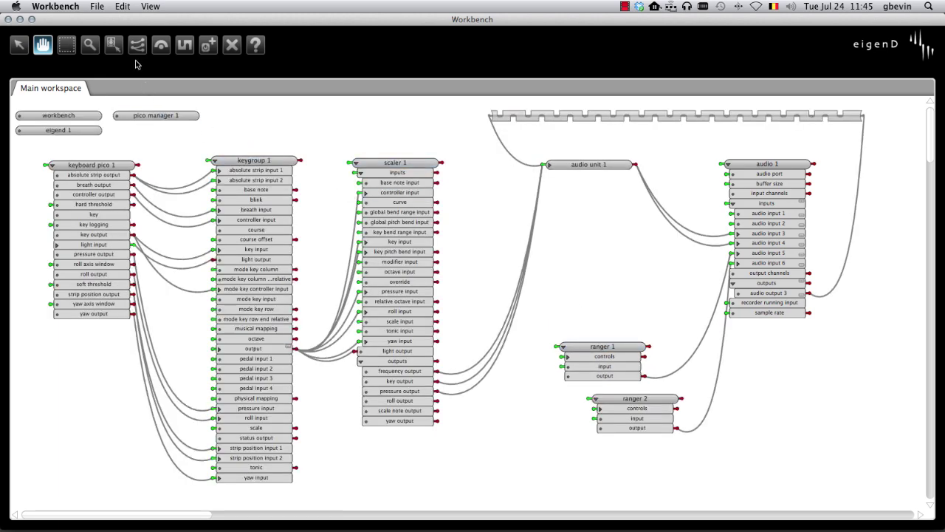
pyautogui.click(138, 46)
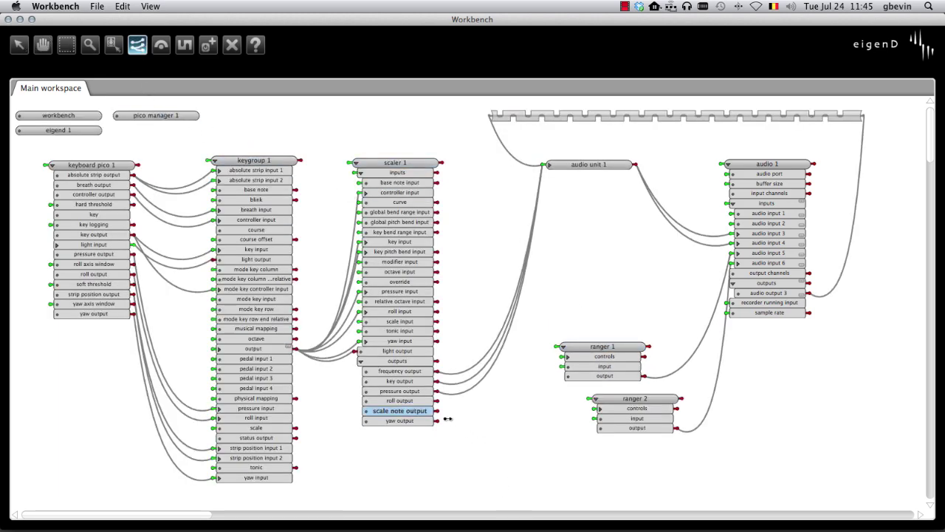
pyautogui.moveTo(431, 400); pyautogui.dragTo(568, 365)
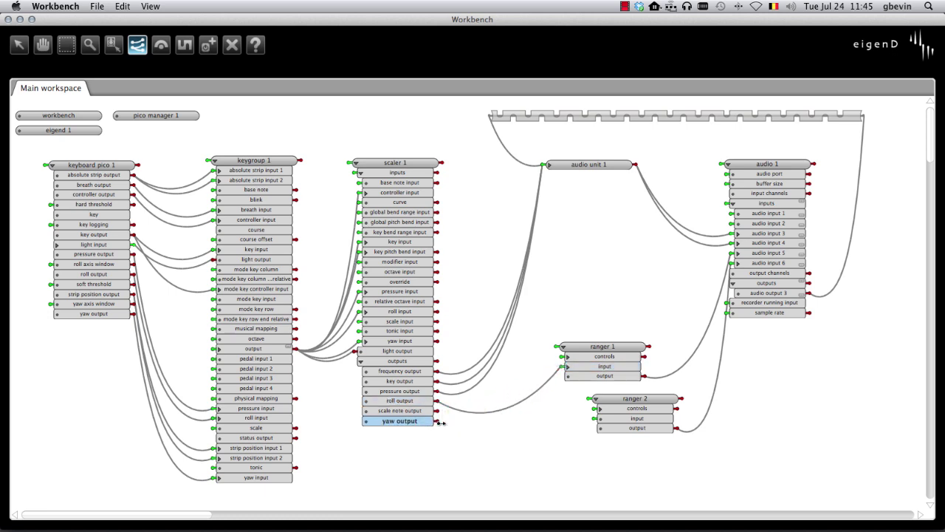
pyautogui.click(231, 44)
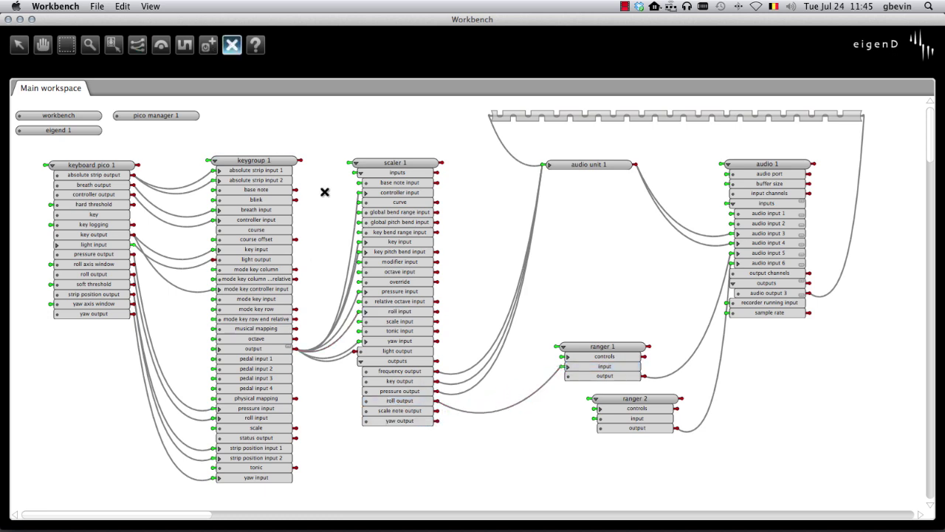
pyautogui.click(489, 412)
# Wire scaler 1's pressure output to ranger 1's input and its yaw output to ranger 2's input.
pyautogui.click(138, 44)
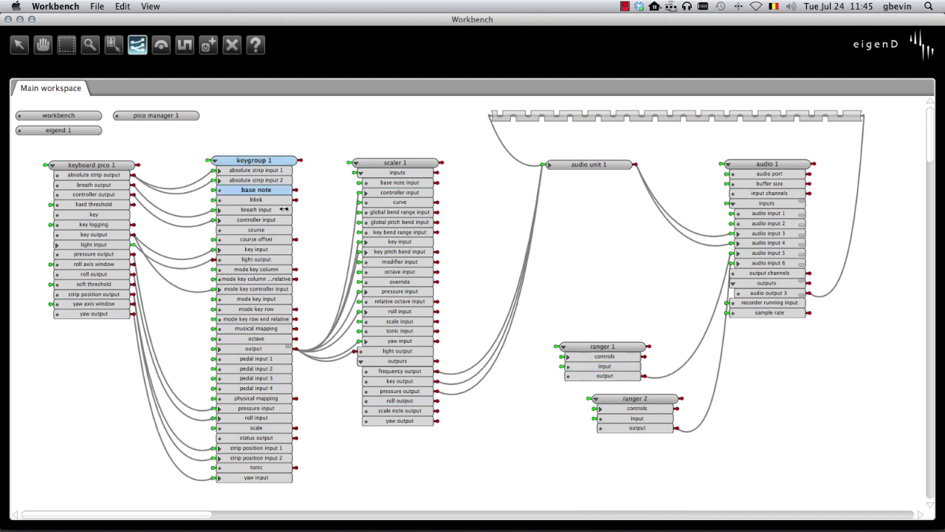
pyautogui.moveTo(429, 390); pyautogui.dragTo(584, 366)
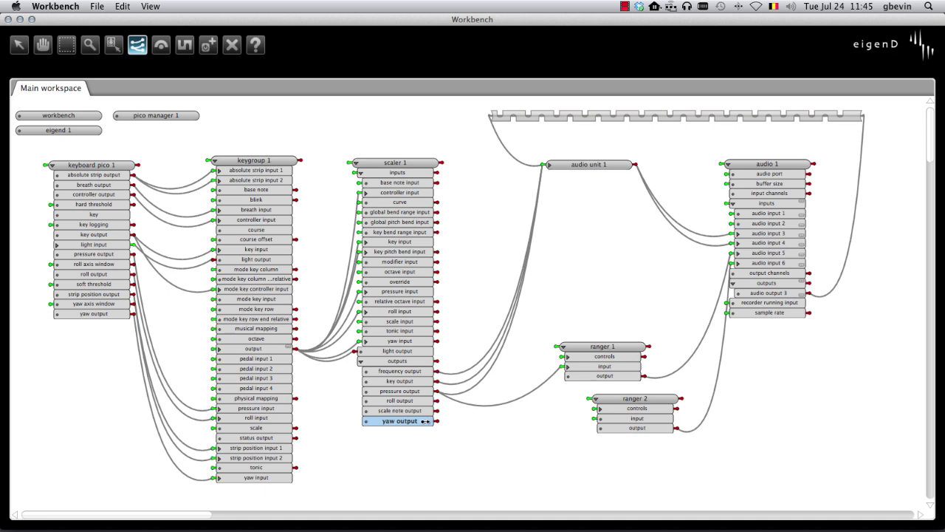
pyautogui.moveTo(426, 420); pyautogui.dragTo(602, 418)
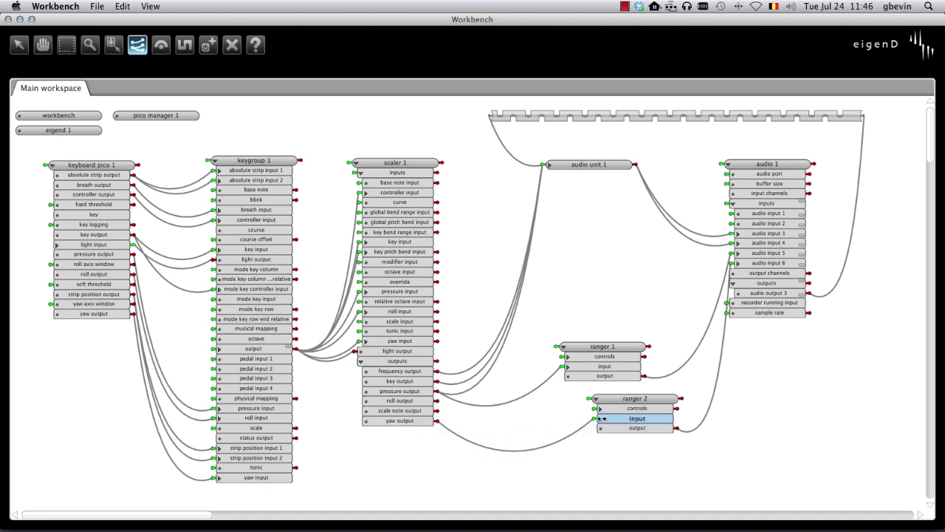
# Open ranger 1's settings, set its minimum to 0.3 and confirm the dialog.
pyautogui.click(113, 44)
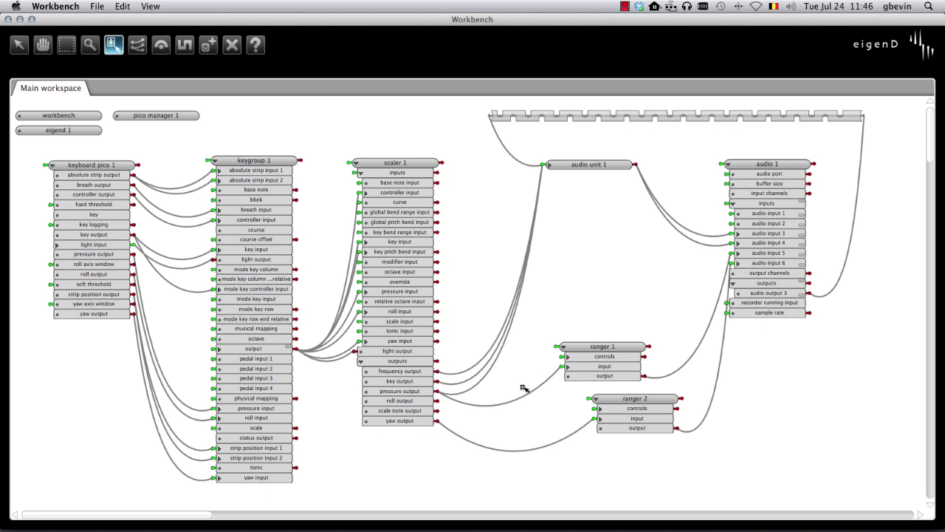
pyautogui.click(604, 348)
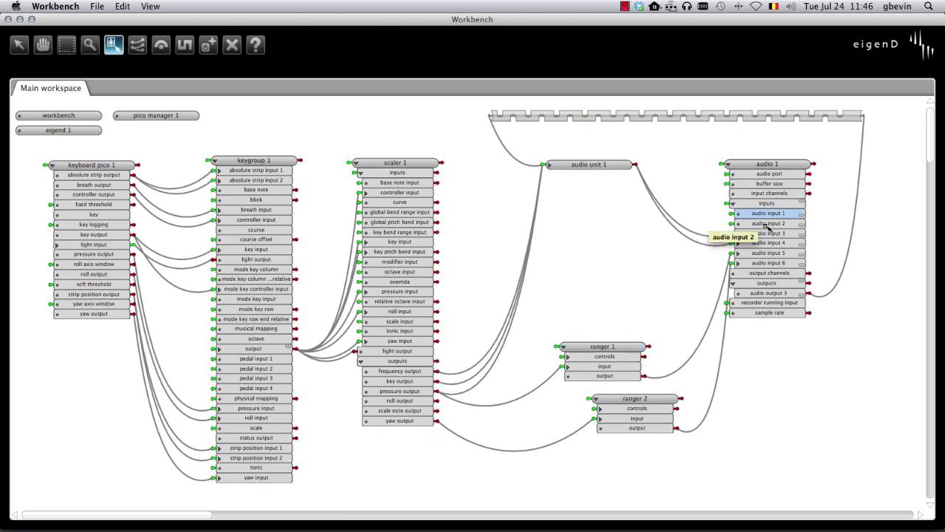
pyautogui.doubleClick(600, 347)
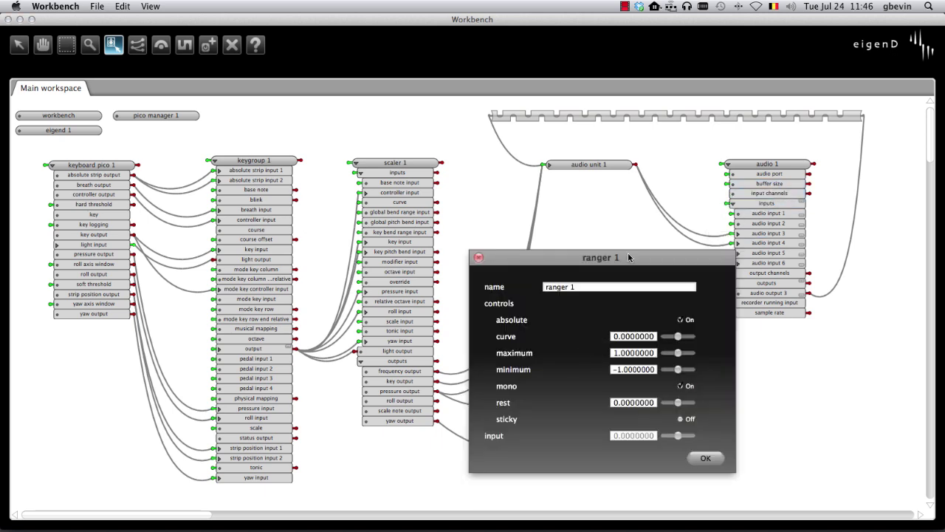
pyautogui.moveTo(628, 257); pyautogui.dragTo(379, 152)
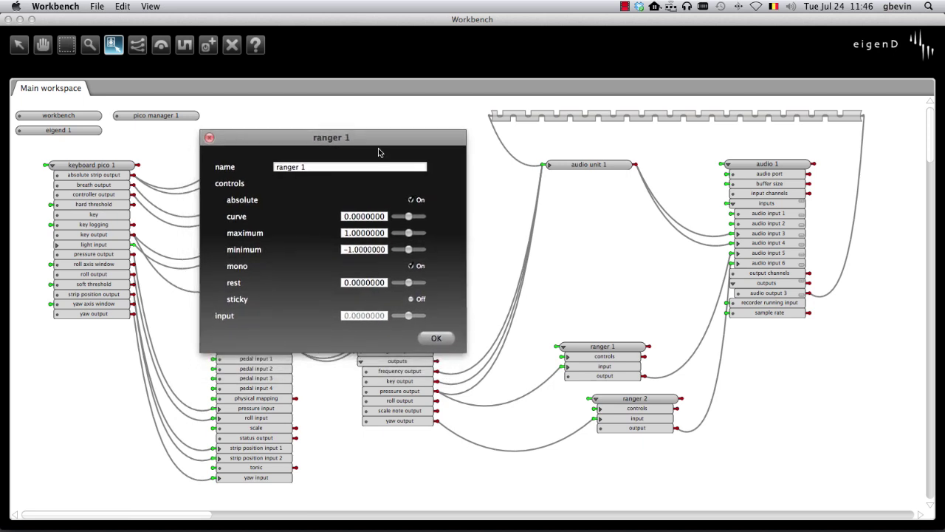
pyautogui.click(354, 251)
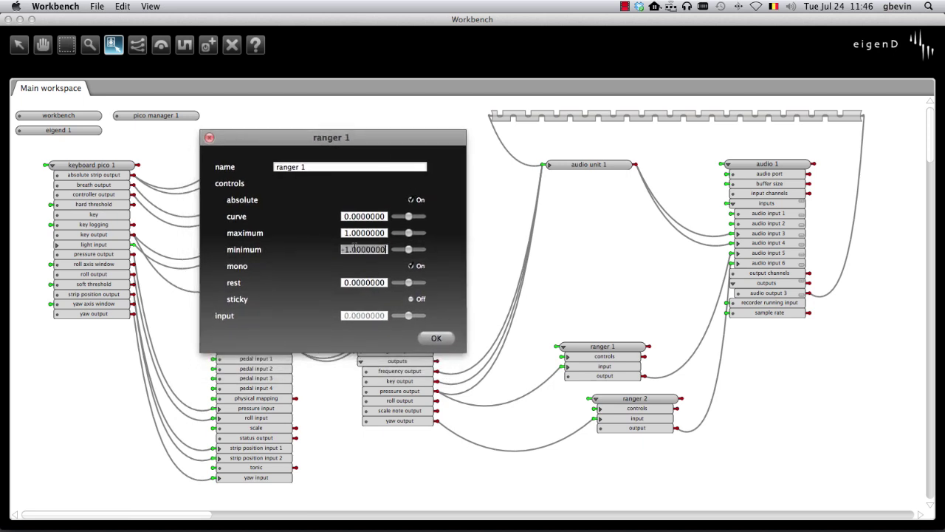
pyautogui.write('0.3')
pyautogui.press('Return')
pyautogui.click(436, 338)
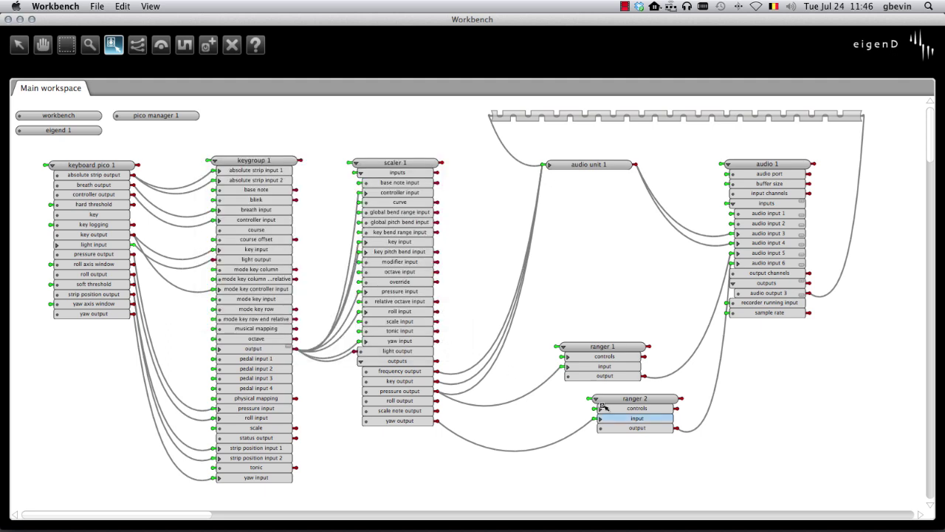
# In ranger 2's settings, turn mono on and set the minimum to 0 and the rest value to 0.5.
pyautogui.doubleClick(649, 399)
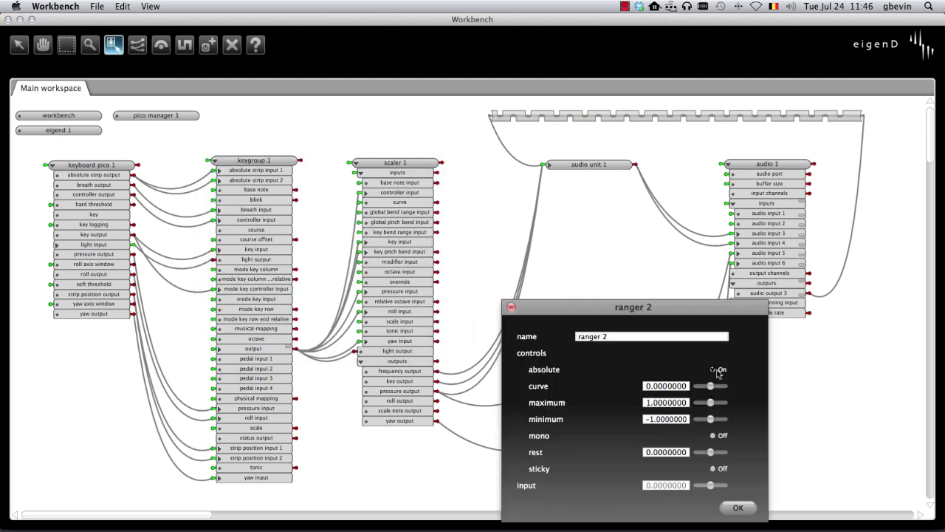
pyautogui.click(715, 436)
pyautogui.doubleClick(655, 423)
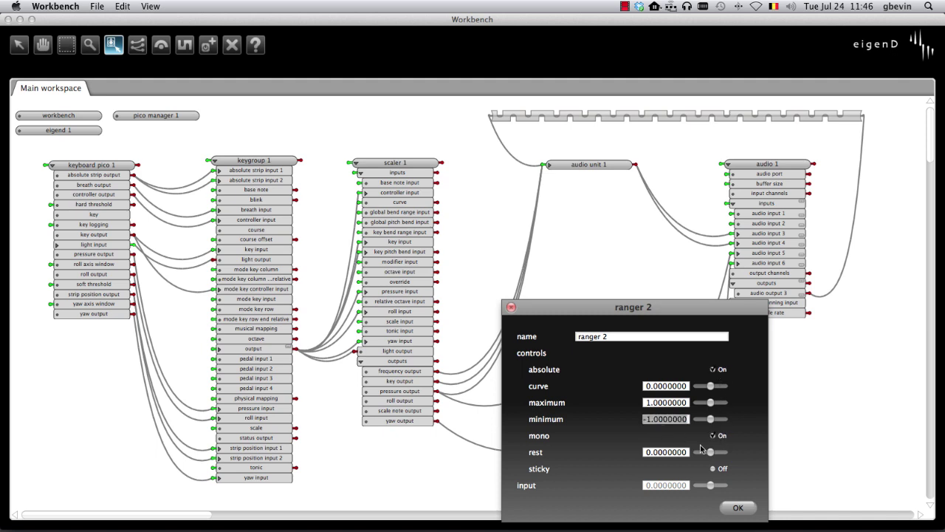
pyautogui.write('0')
pyautogui.press('Return')
pyautogui.click(663, 452)
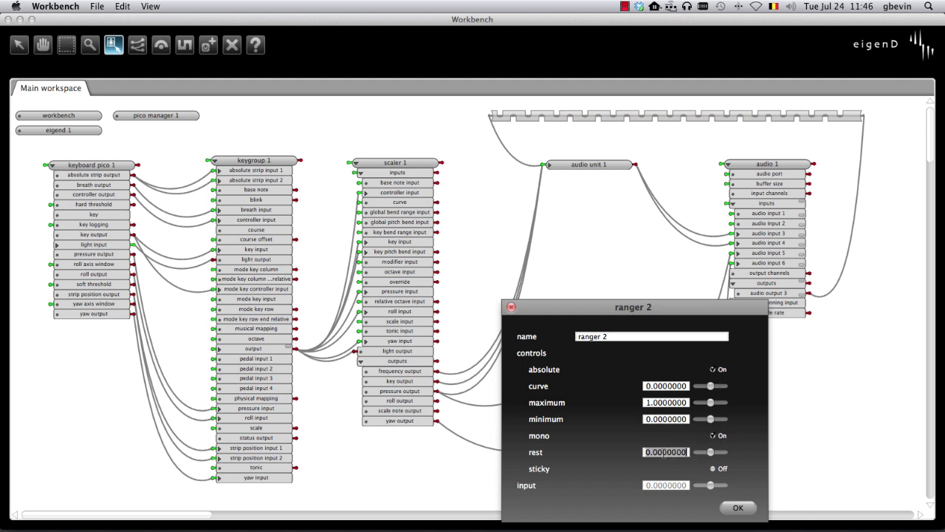
pyautogui.write('5')
pyautogui.press('Return')
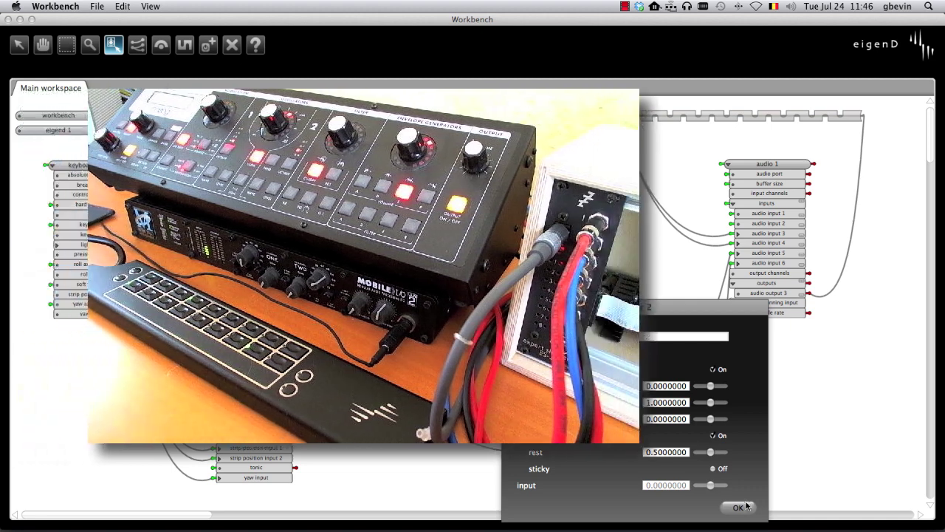
pyautogui.click(746, 507)
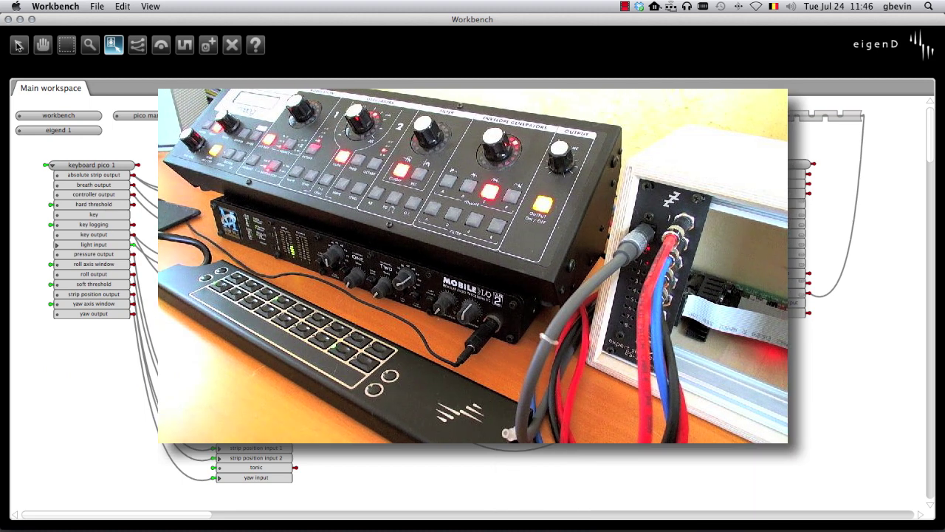
pyautogui.click(19, 45)
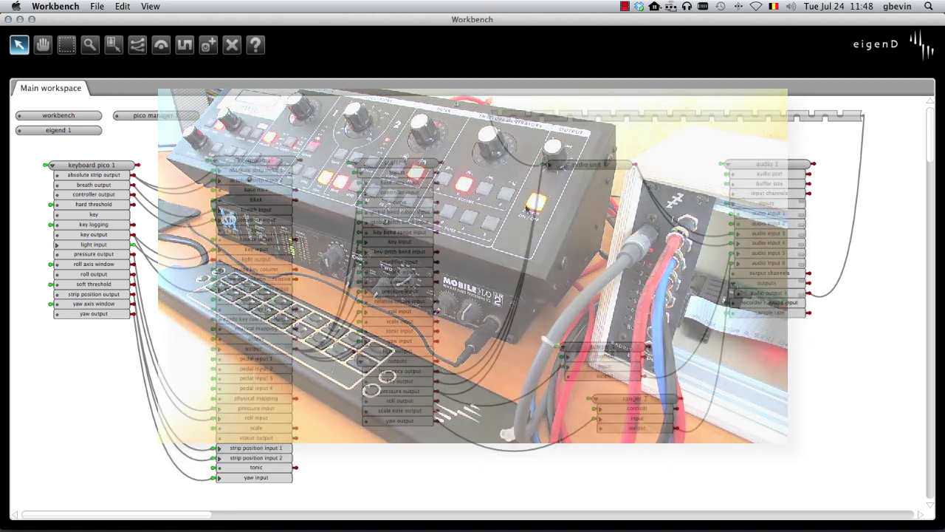
# Switch to EigenD and set Pitch Bend to 12 in the SW Voice Controller plug-in window.
pyautogui.moveTo(601, 509)
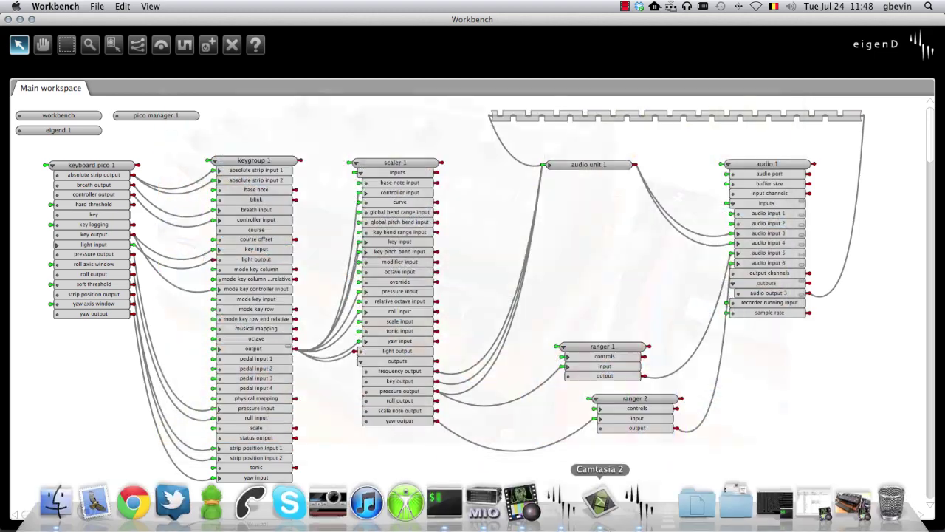
pyautogui.click(550, 517)
pyautogui.moveTo(482, 176); pyautogui.dragTo(493, 109)
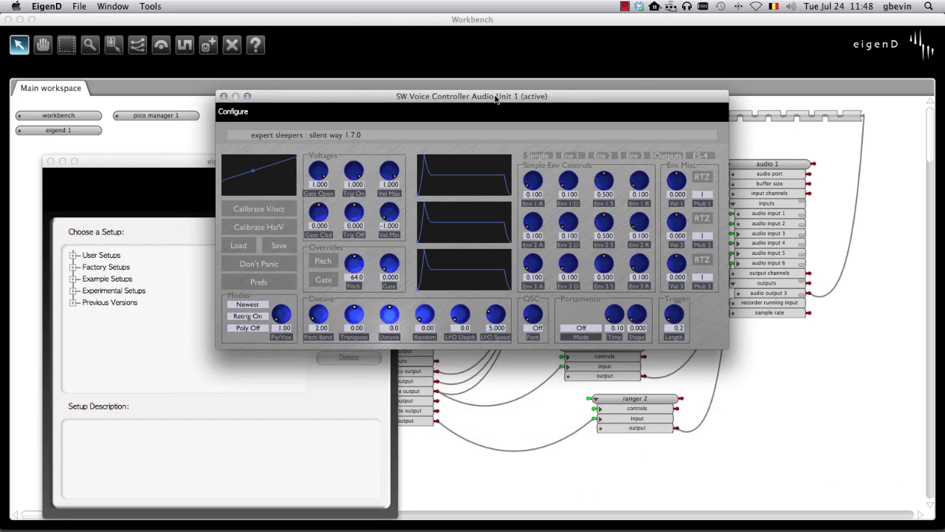
pyautogui.click(313, 333)
pyautogui.press('Return')
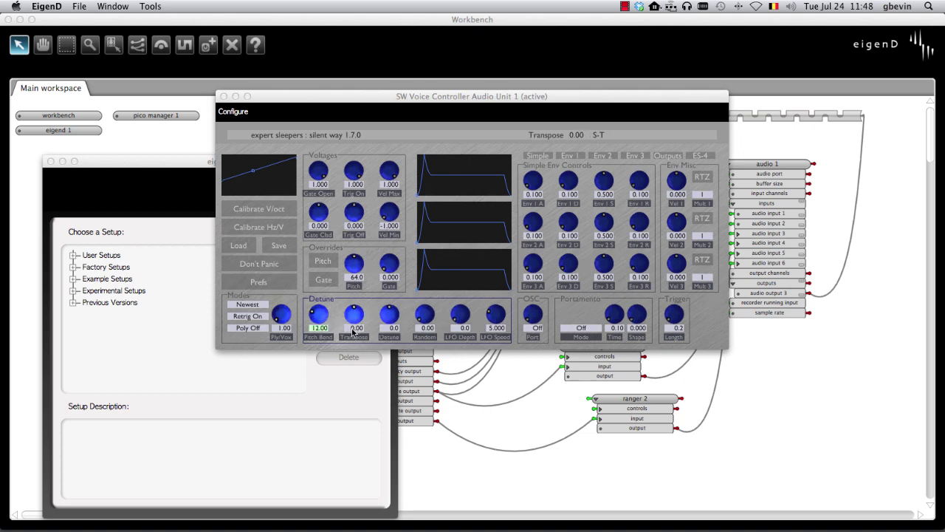
pyautogui.scroll(-11, 353, 331)
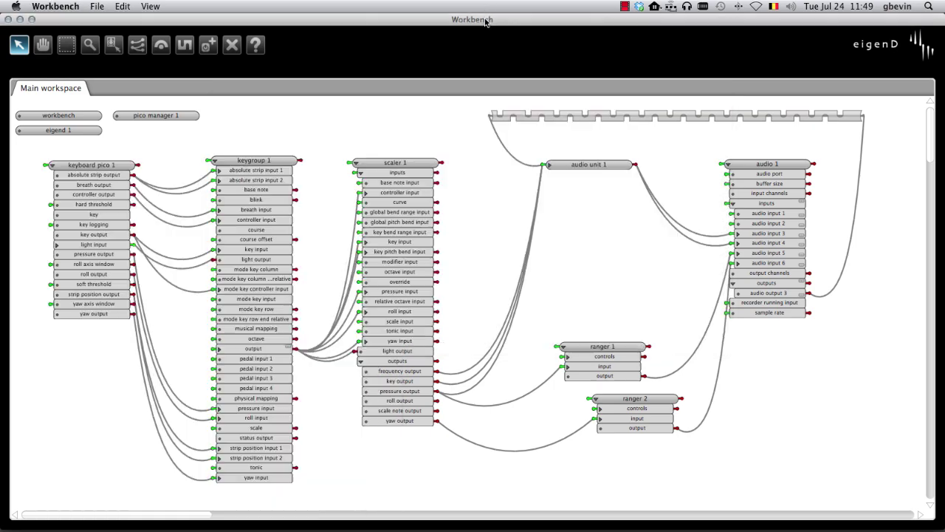
# Return to Workbench and move ranger 1 and ranger 2 further down and closer to scaler 1's outputs.
pyautogui.click(489, 19)
pyautogui.click(38, 44)
pyautogui.moveTo(616, 345); pyautogui.dragTo(585, 347)
pyautogui.moveTo(625, 398); pyautogui.dragTo(568, 430)
pyautogui.moveTo(566, 345); pyautogui.dragTo(566, 381)
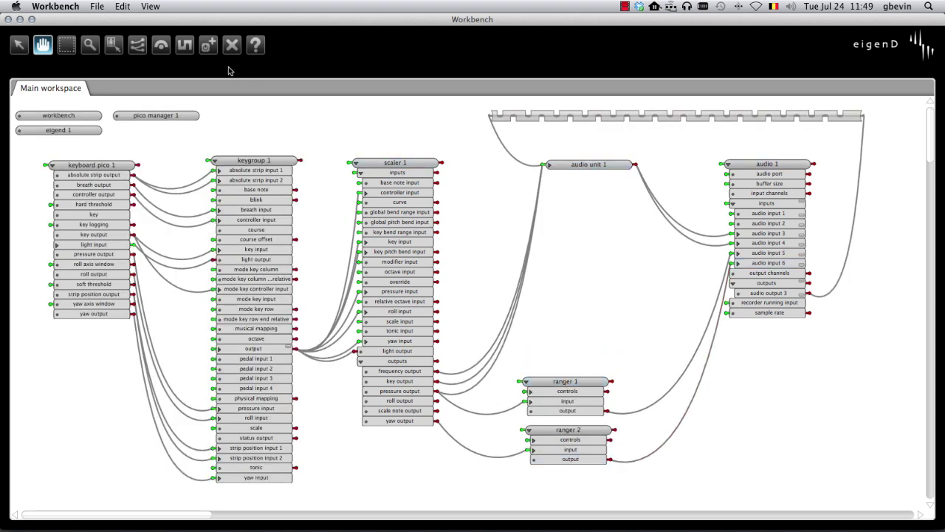
# Move audio unit 1, audio 1 and both rangers closer to scaler 1 to free space beyond audio 1.
pyautogui.click(210, 47)
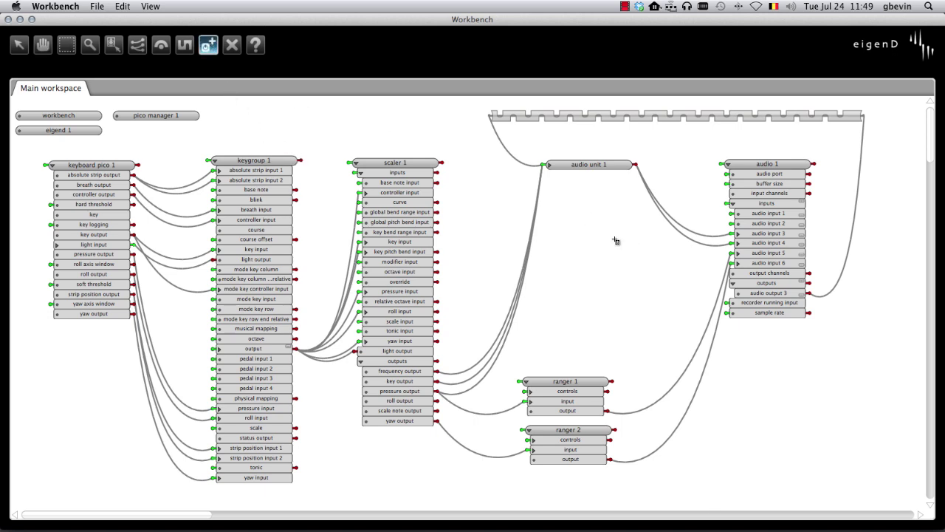
pyautogui.moveTo(590, 165); pyautogui.dragTo(544, 173)
pyautogui.moveTo(763, 163); pyautogui.dragTo(702, 175)
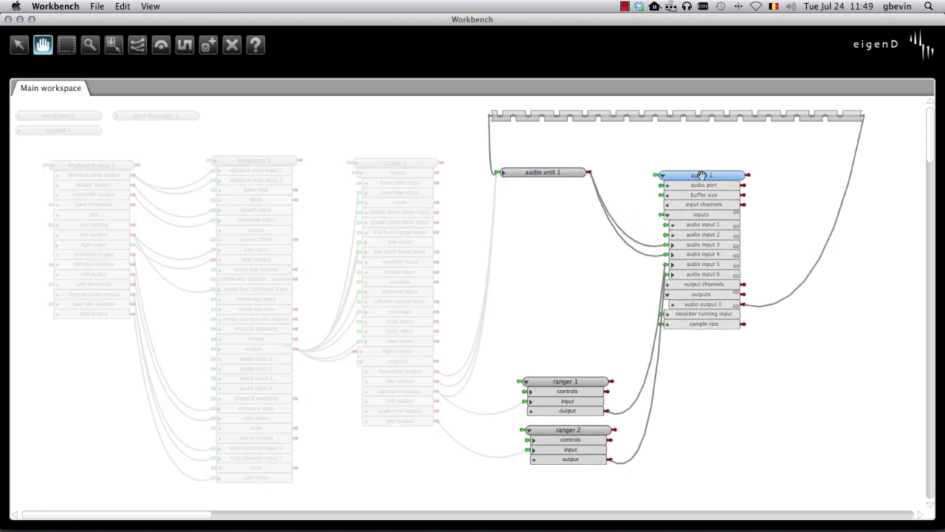
pyautogui.moveTo(568, 382); pyautogui.dragTo(539, 371)
pyautogui.click(604, 438)
pyautogui.moveTo(604, 439); pyautogui.dragTo(573, 428)
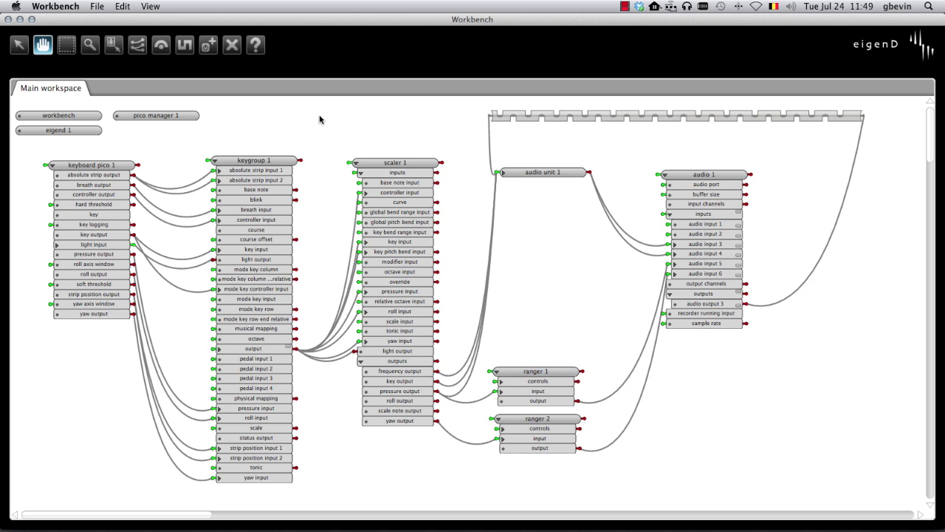
# Create an Audio Unit agent numbered 2 in the empty area to the lower right of audio 1.
pyautogui.click(208, 45)
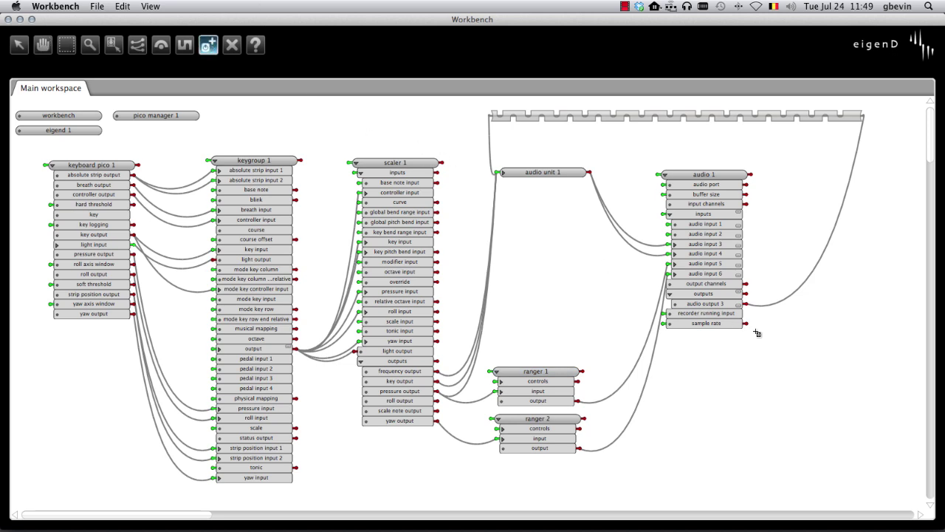
pyautogui.click(788, 338)
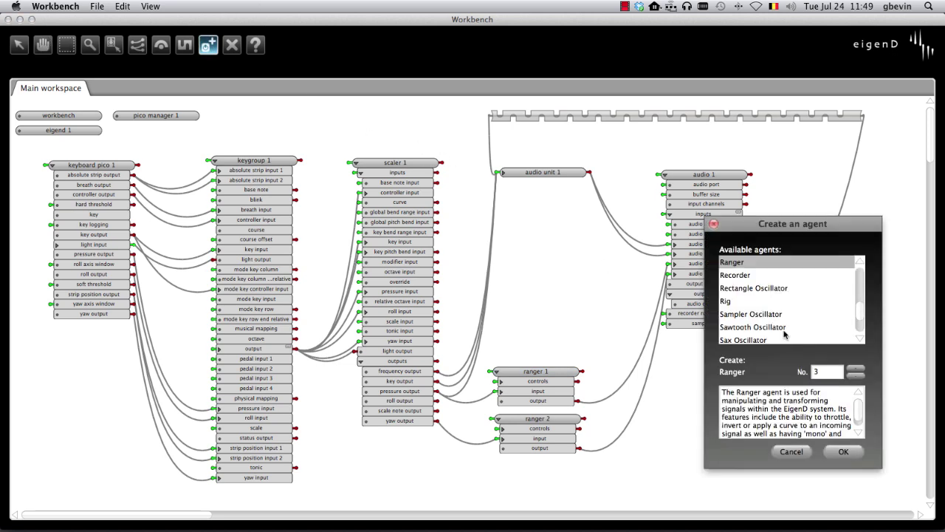
pyautogui.click(852, 314)
pyautogui.moveTo(859, 303); pyautogui.dragTo(863, 271)
pyautogui.click(757, 296)
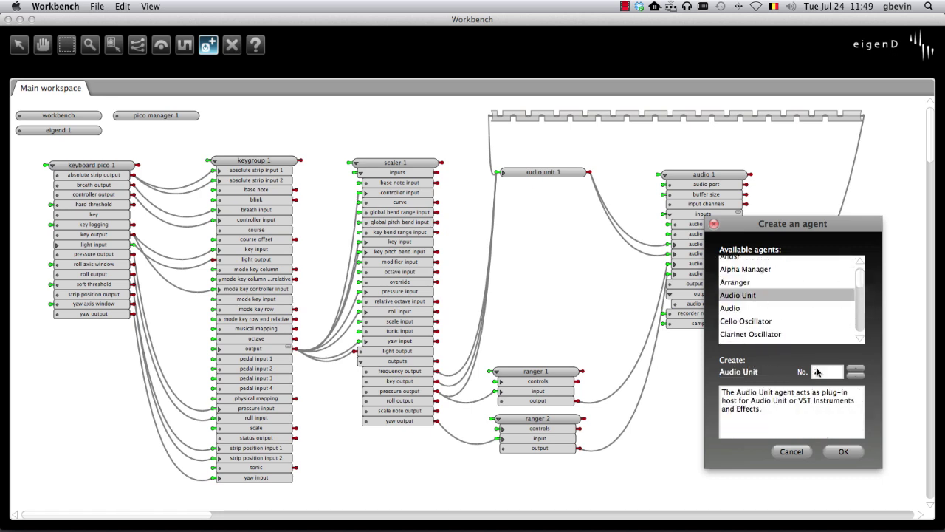
pyautogui.click(844, 449)
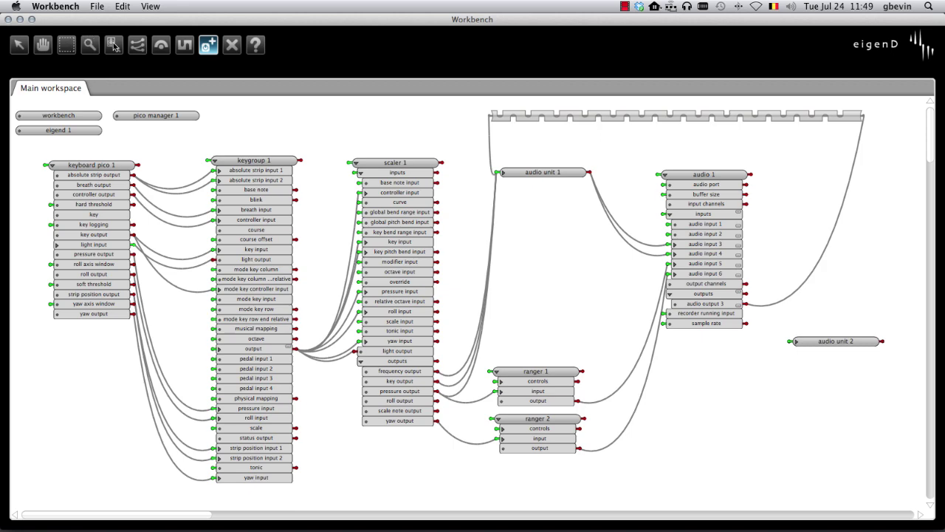
# Load Rob Papen's RP-Delay as audio unit 2's plug-in and close its plug-in browser and settings.
pyautogui.doubleClick(846, 342)
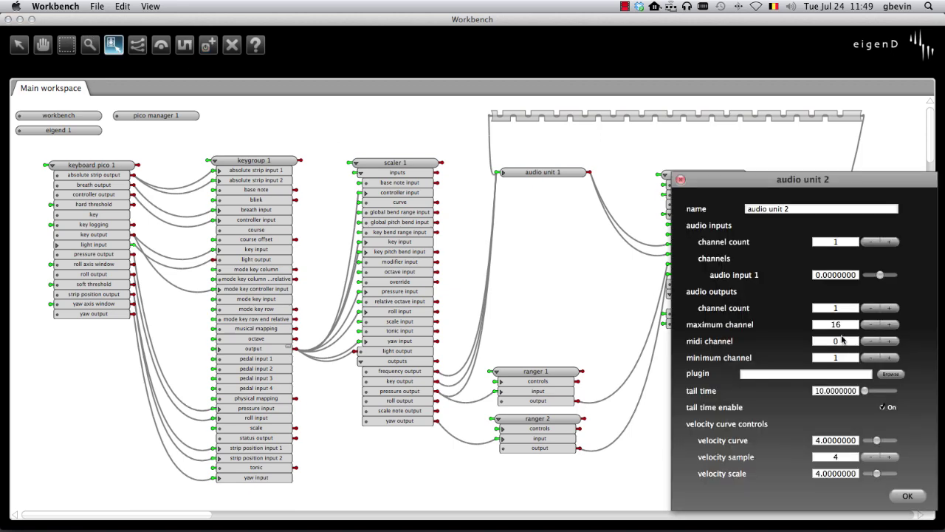
pyautogui.click(896, 372)
pyautogui.scroll(-10, 798, 407)
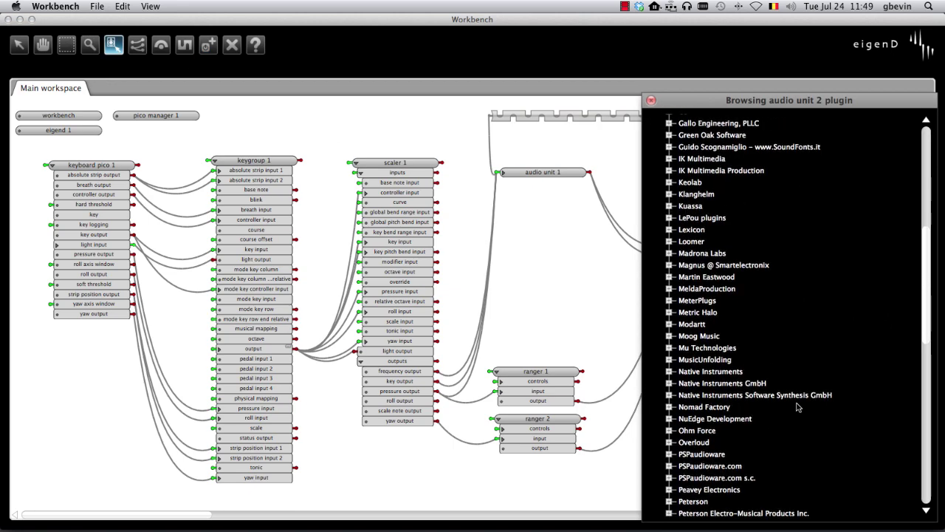
pyautogui.scroll(-3, 798, 407)
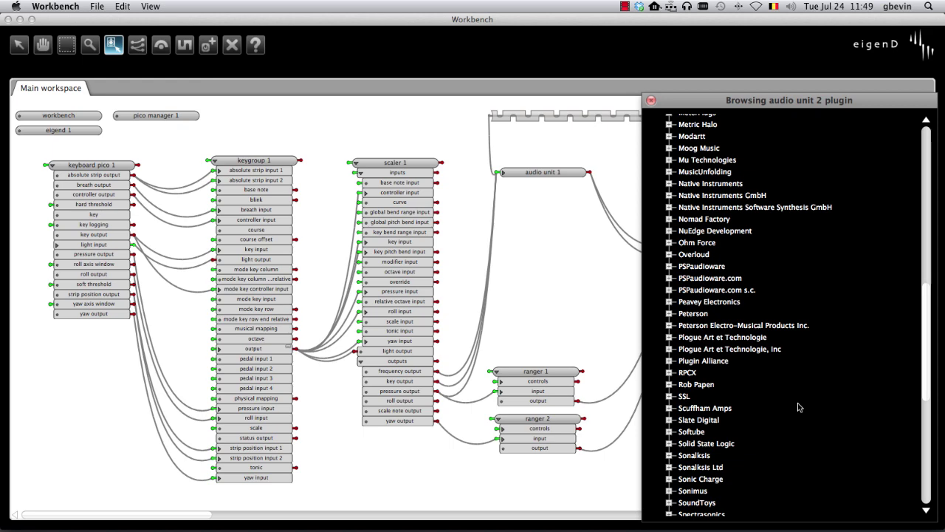
pyautogui.click(670, 381)
pyautogui.click(725, 396)
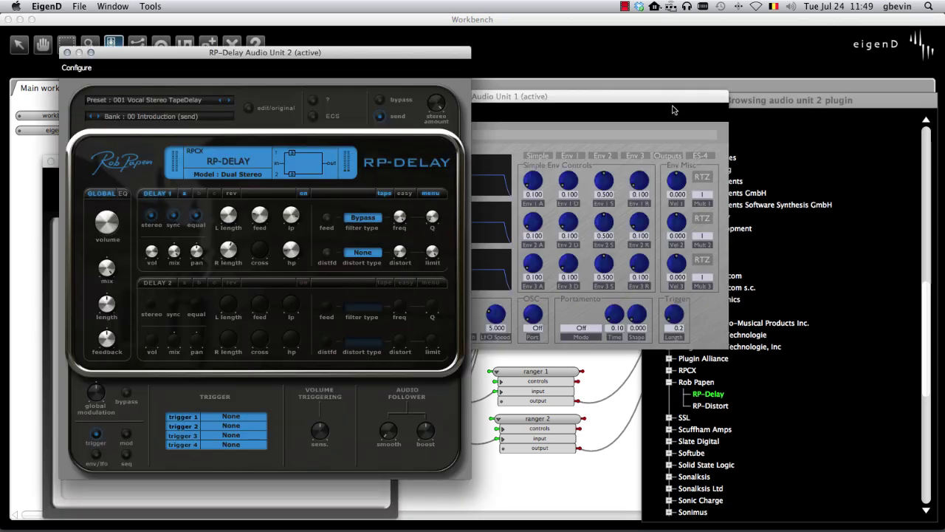
pyautogui.click(650, 100)
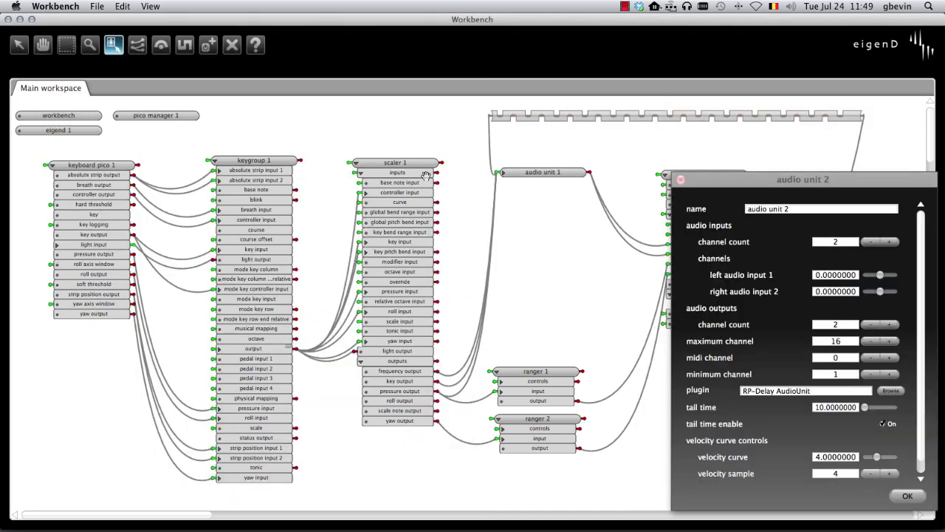
pyautogui.click(681, 179)
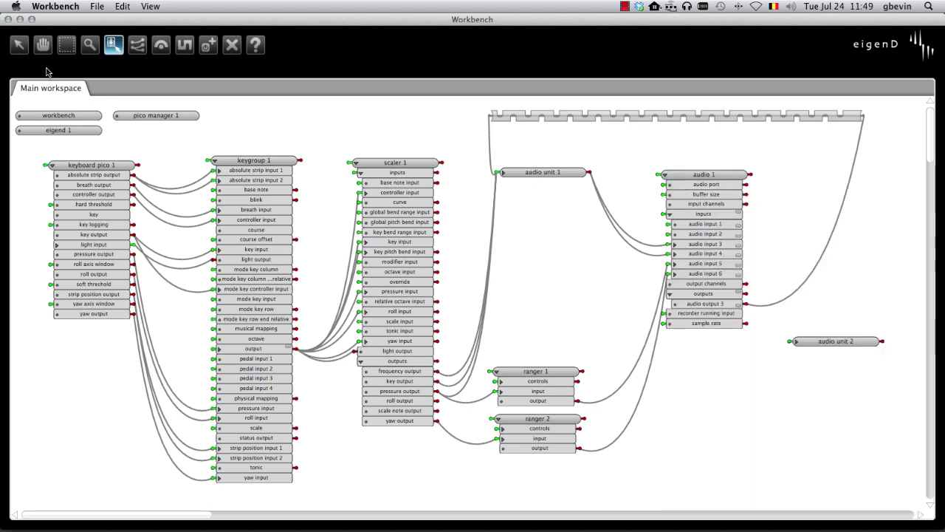
# Connect audio 1's audio output 3 to the audio inputs of audio unit 2.
pyautogui.click(134, 47)
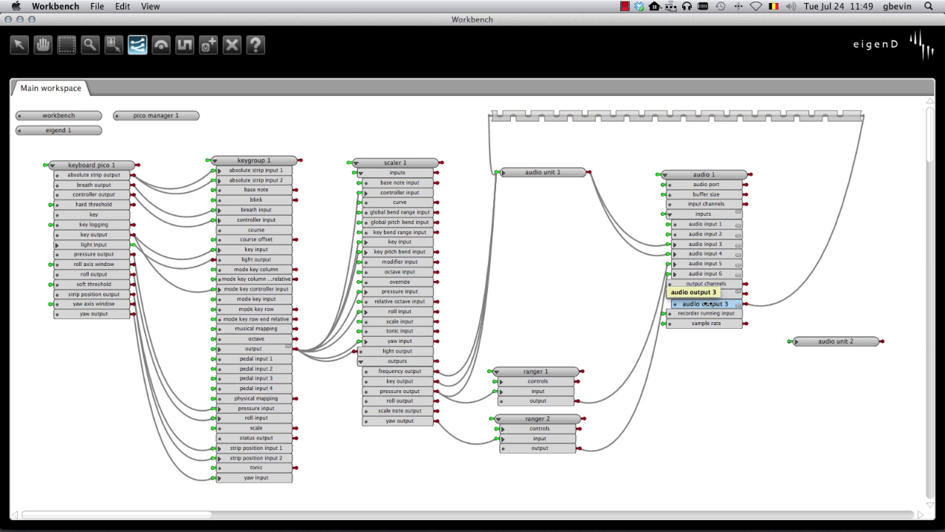
pyautogui.moveTo(724, 304); pyautogui.dragTo(797, 344)
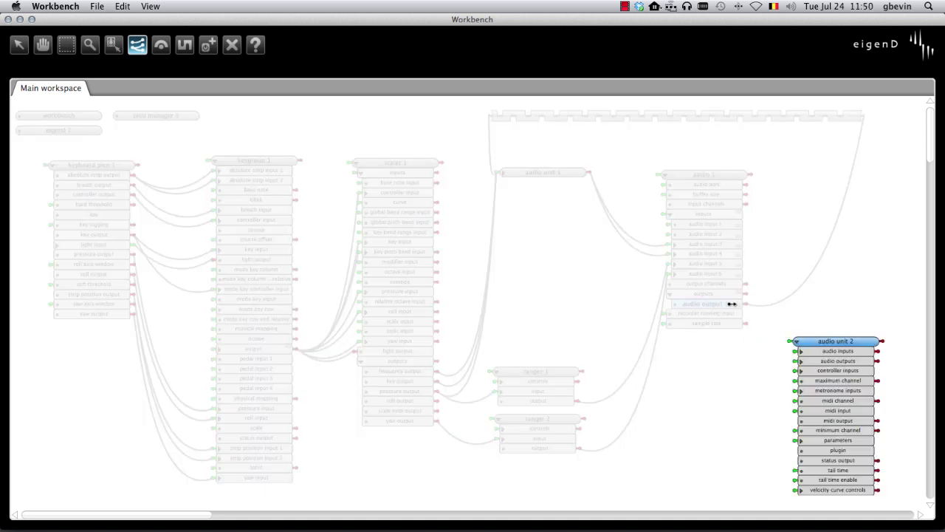
pyautogui.moveTo(731, 304); pyautogui.dragTo(805, 351)
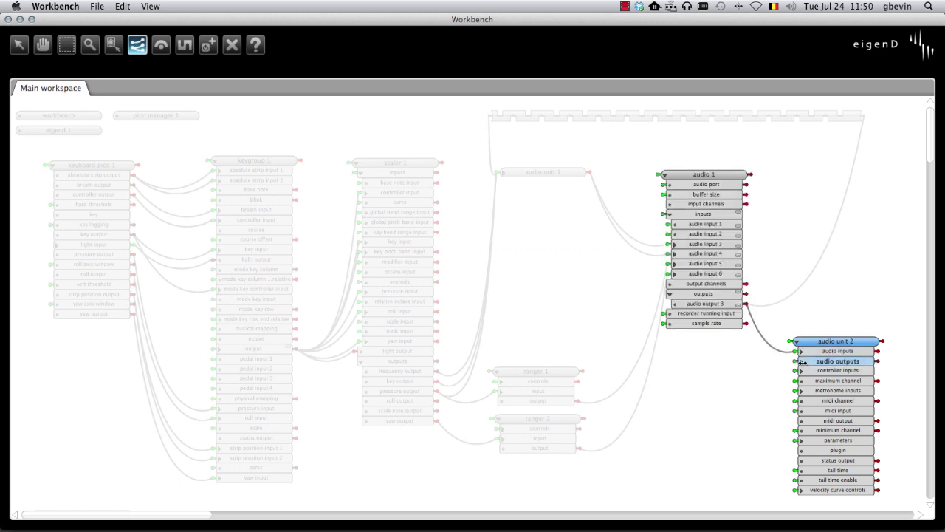
# Connect audio unit 2's left audio output 1 and right audio output 2 to audio 1's audio input 1 and audio input 2.
pyautogui.click(801, 373)
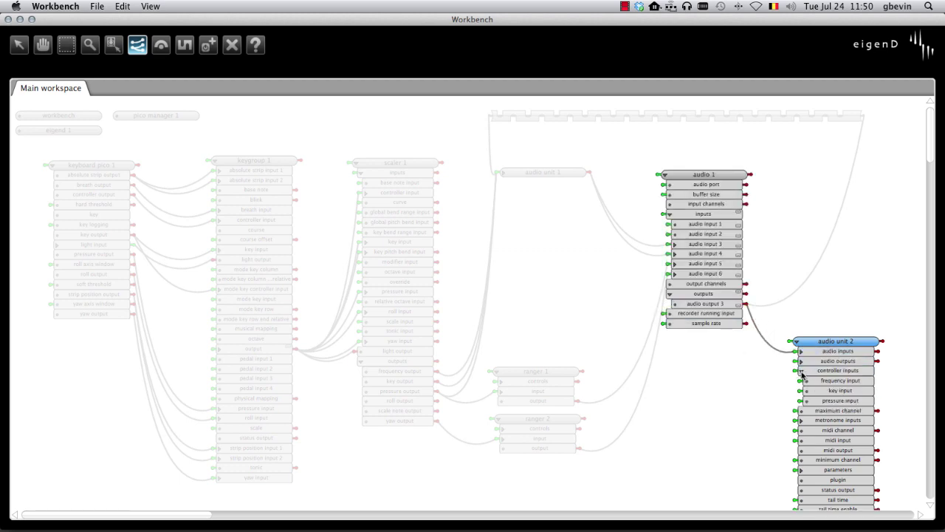
pyautogui.click(802, 373)
pyautogui.click(801, 360)
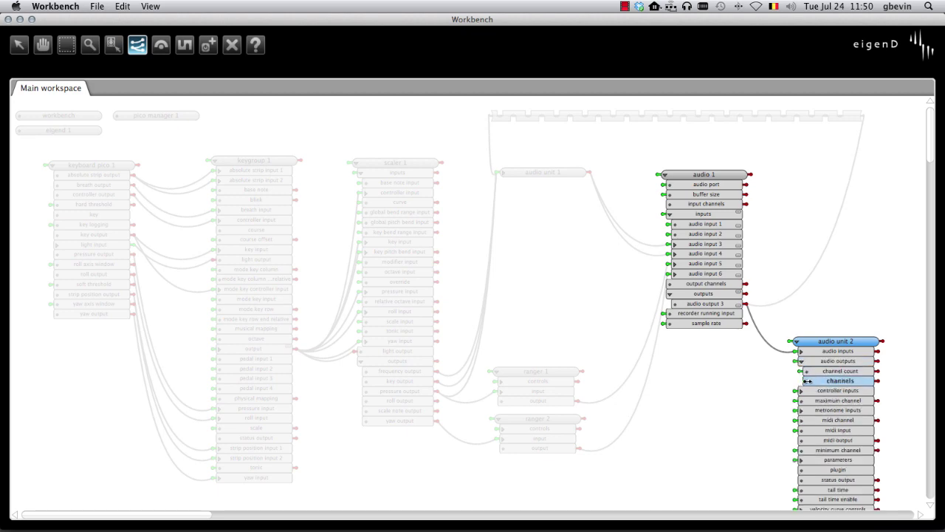
pyautogui.click(806, 381)
pyautogui.moveTo(870, 390); pyautogui.dragTo(675, 228)
pyautogui.moveTo(866, 400); pyautogui.dragTo(668, 234)
# Collapse audio unit 2 with its audio outputs and move it closer to audio 1's audio output 3.
pyautogui.click(19, 45)
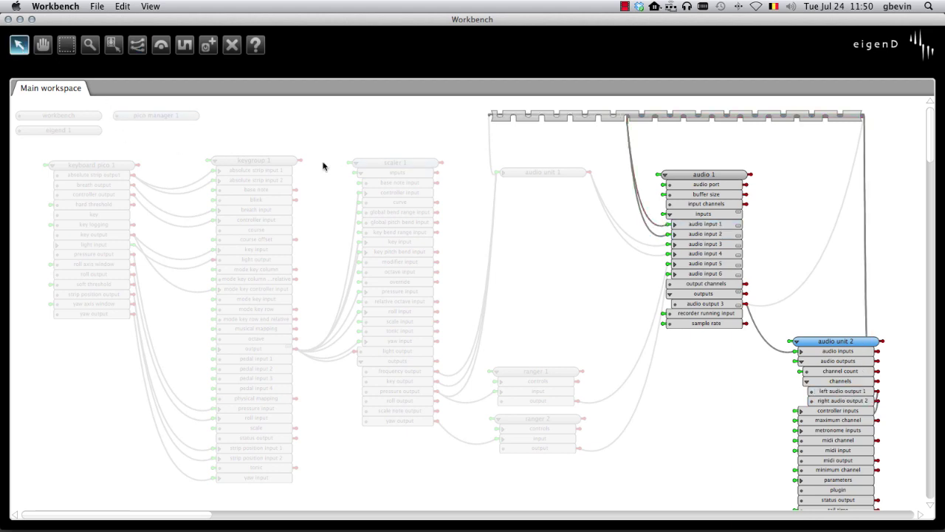
pyautogui.click(800, 361)
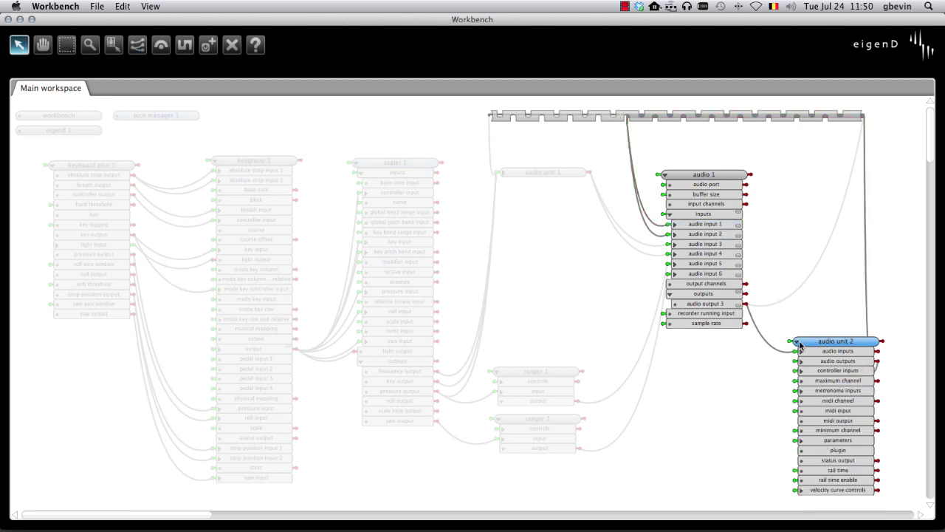
pyautogui.click(797, 341)
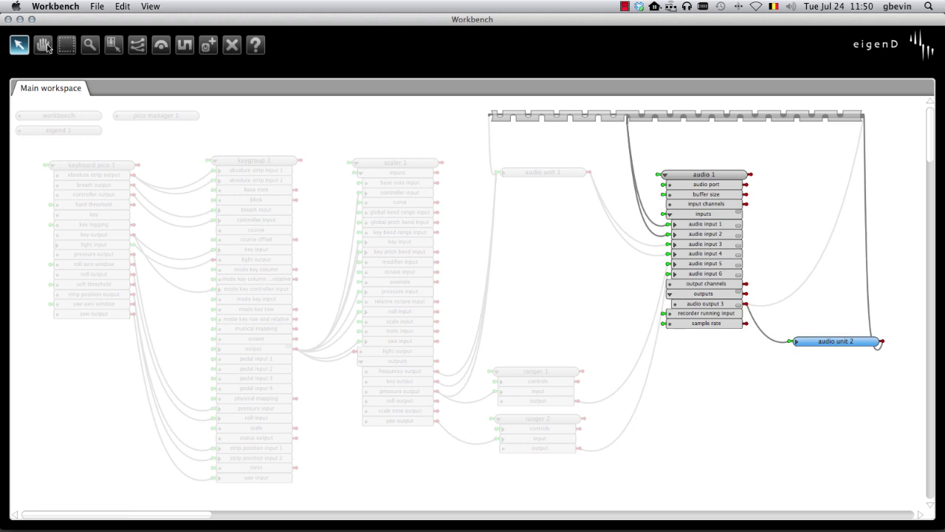
pyautogui.press('h')
pyautogui.moveTo(825, 342); pyautogui.dragTo(794, 321)
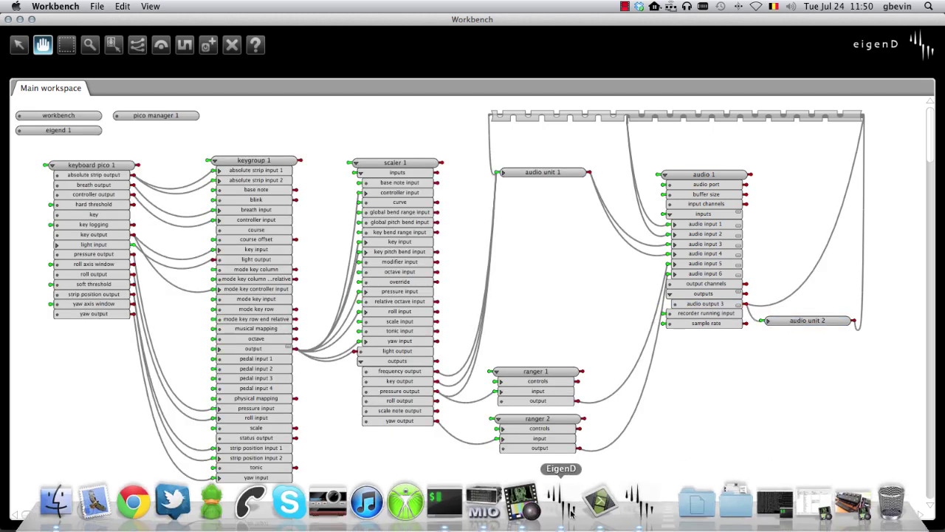
# Switch to EigenD, move the RP-Delay window away from the setup browser and adjust the delay's global mix.
pyautogui.click(563, 505)
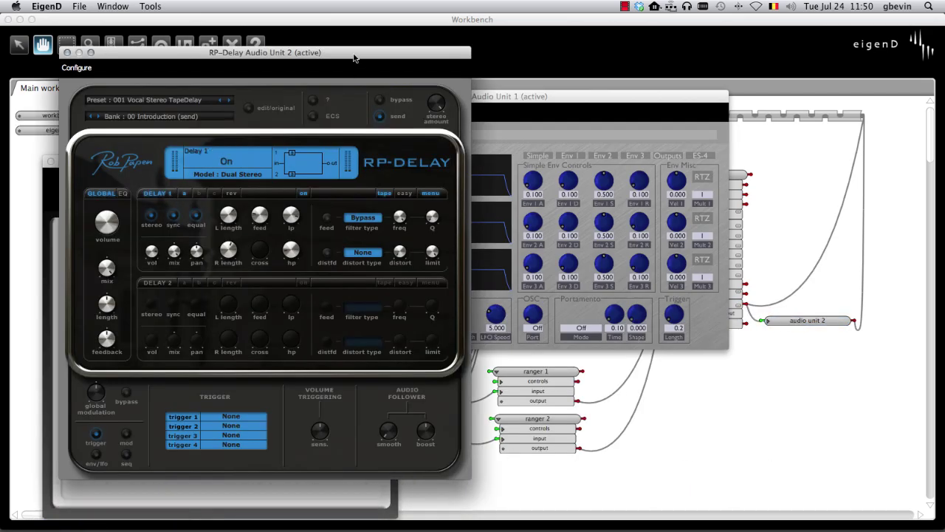
pyautogui.moveTo(353, 58); pyautogui.dragTo(531, 46)
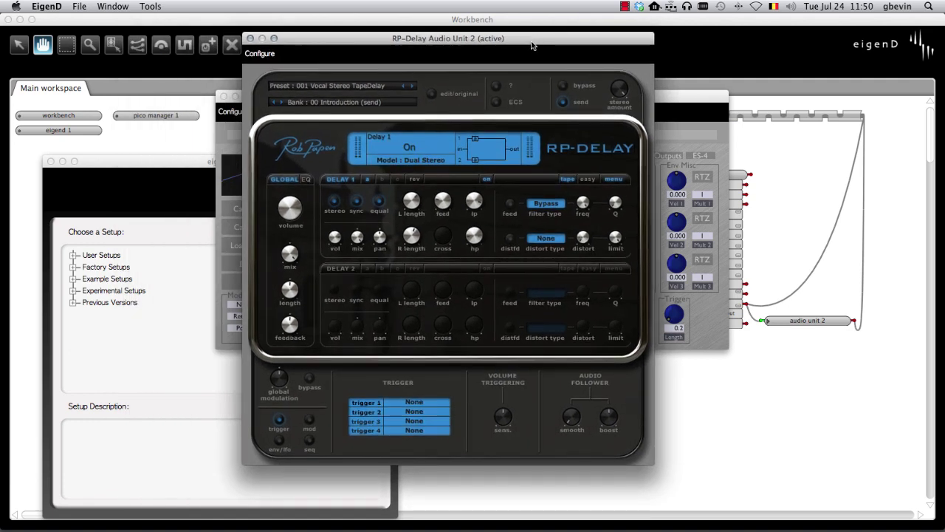
pyautogui.moveTo(293, 255)
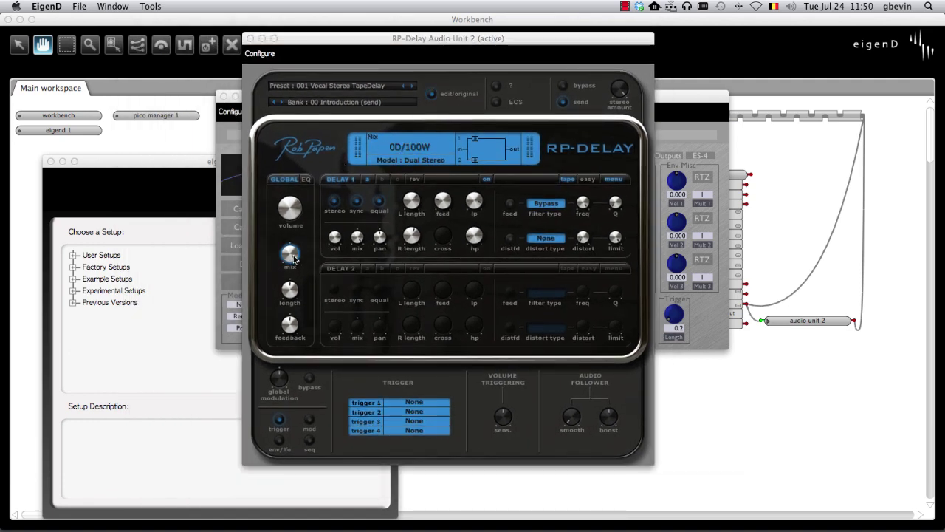